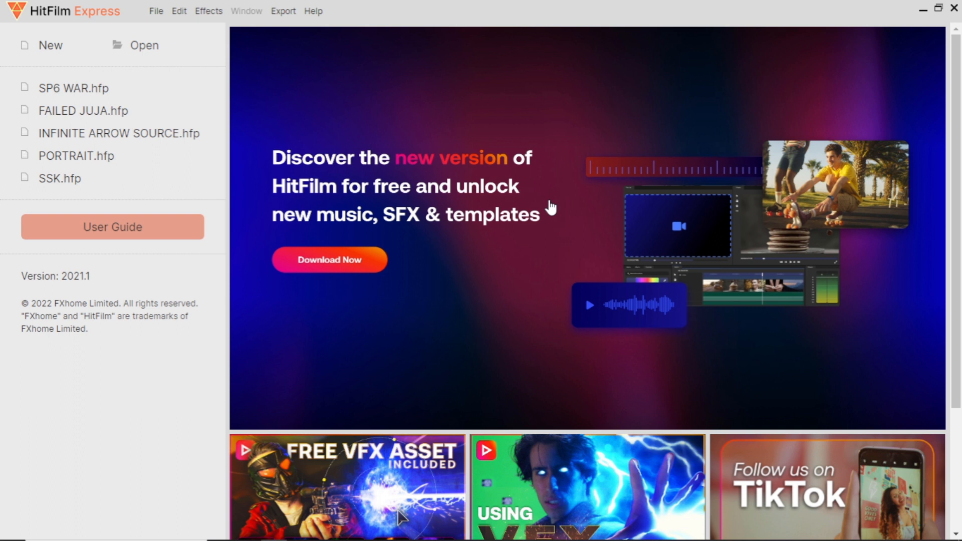
Step: Switch to Chrome and search the web for "hitfilm express"
mouse_move(478, 537)
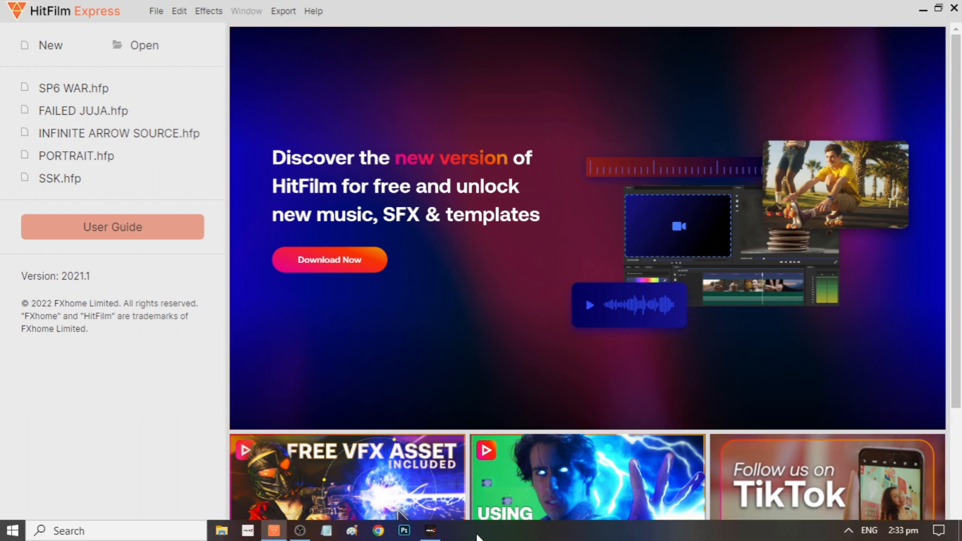
left_click(370, 534)
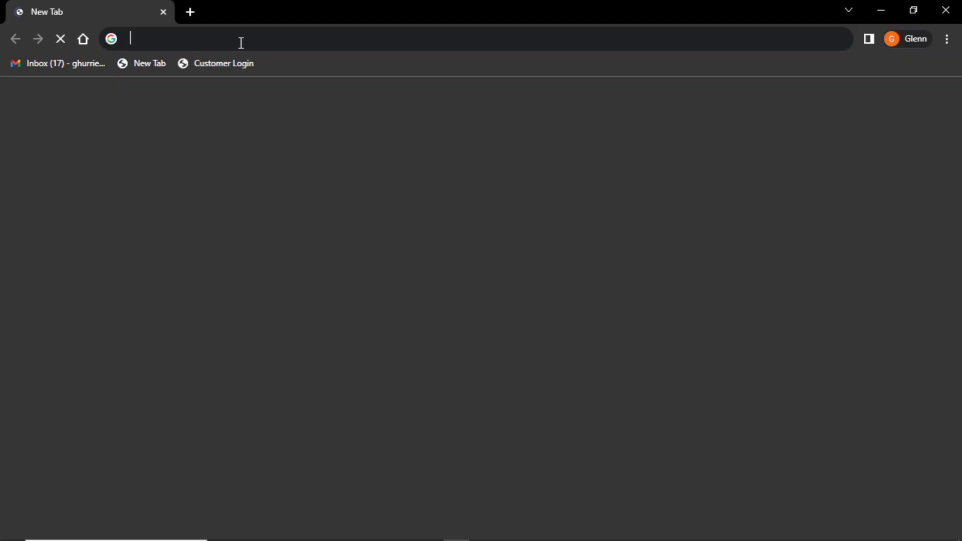
type("hit")
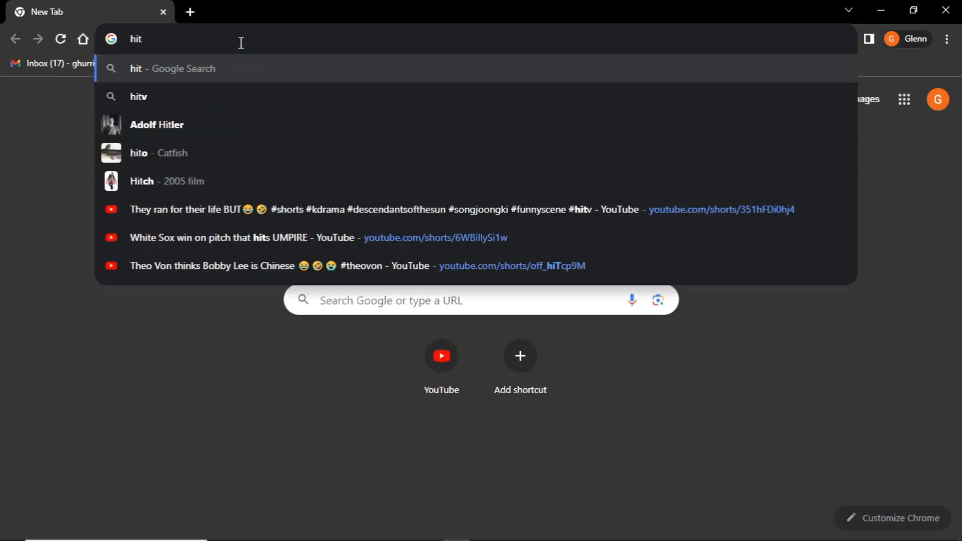
type("fil")
key("Return")
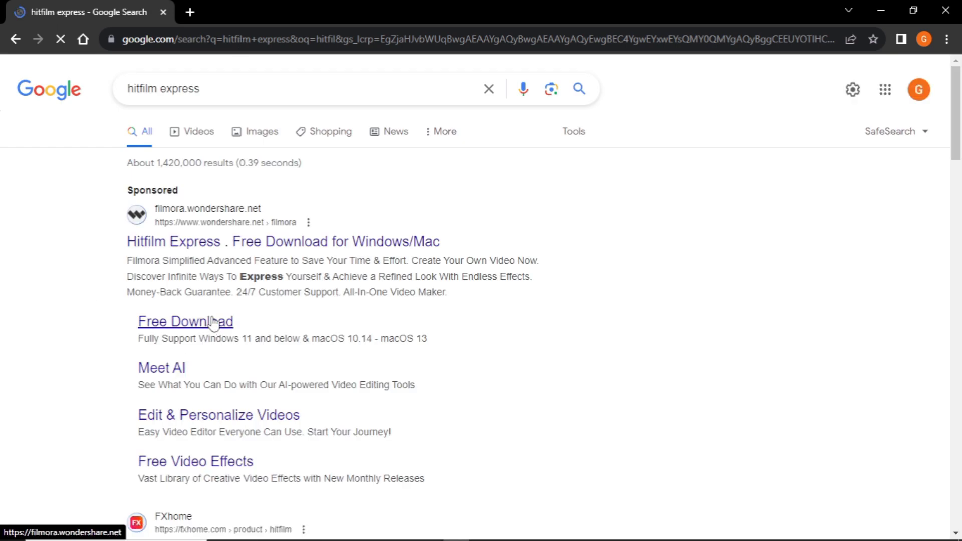
left_click(213, 321)
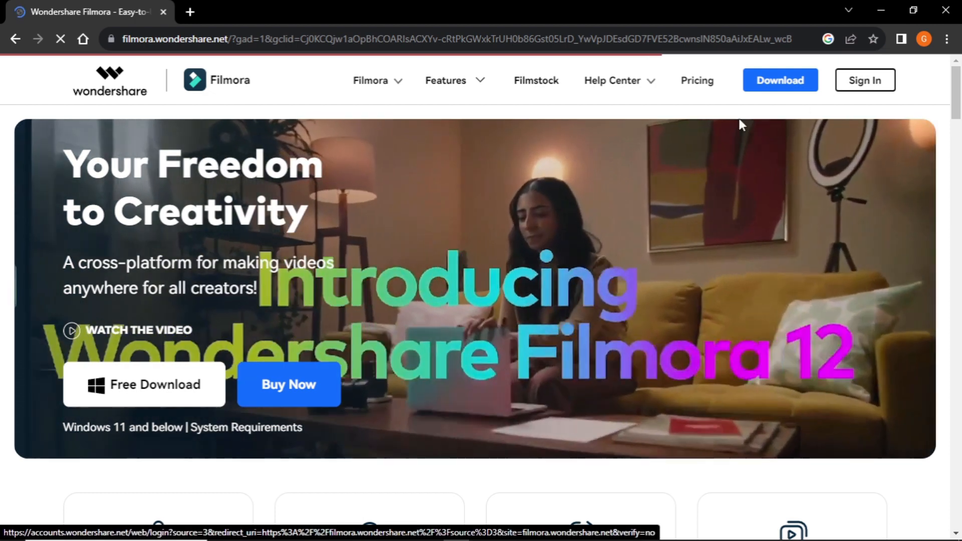
scroll(607, 179, "down", 3)
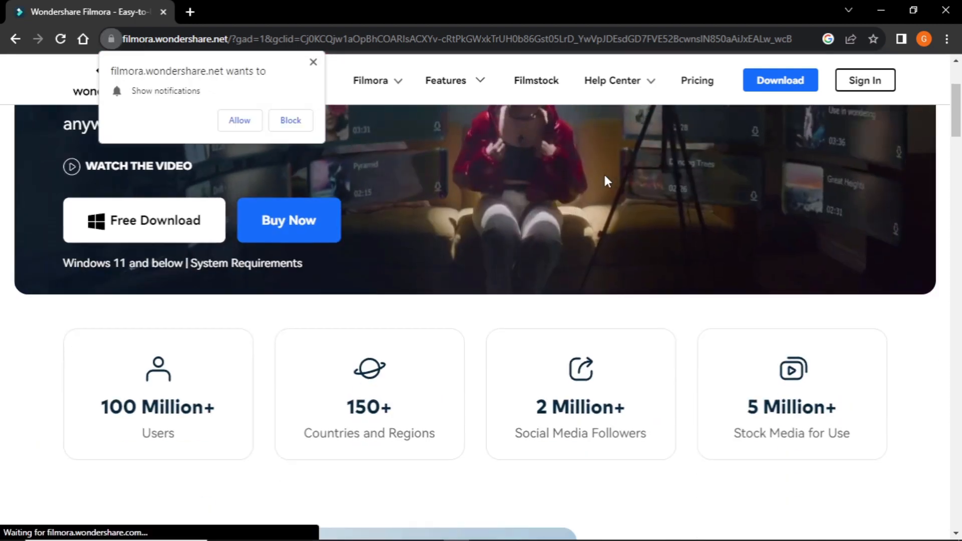
scroll(554, 180, "up", 3)
left_click(912, 95)
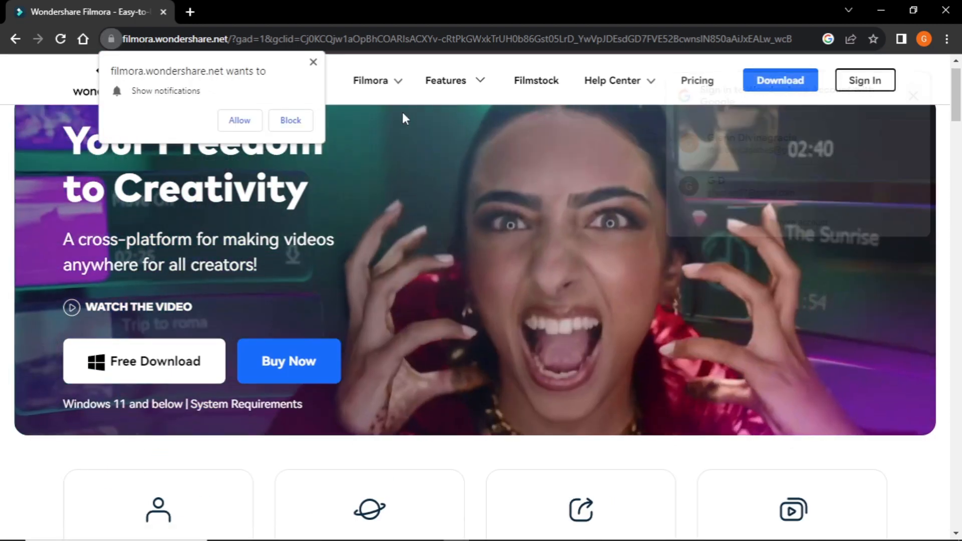
left_click(314, 62)
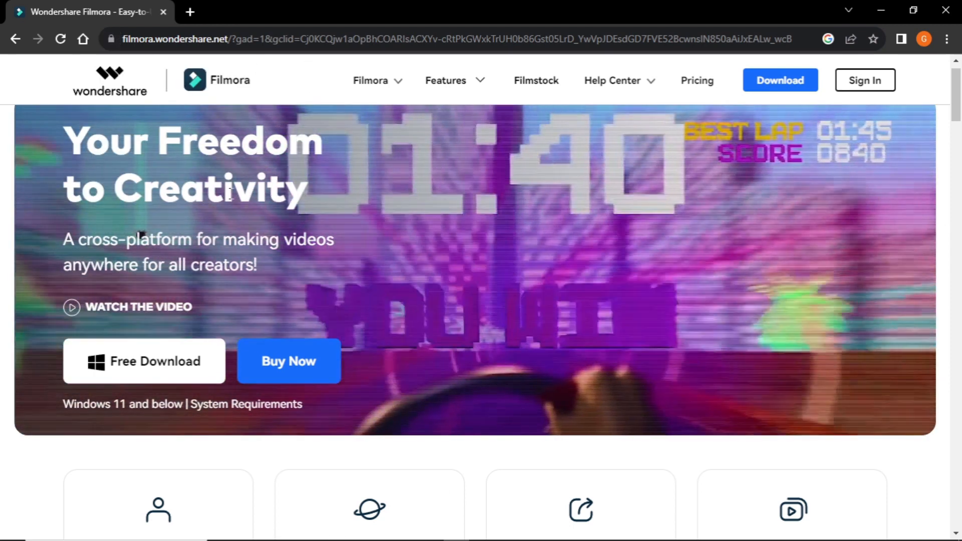
key("alt+Left")
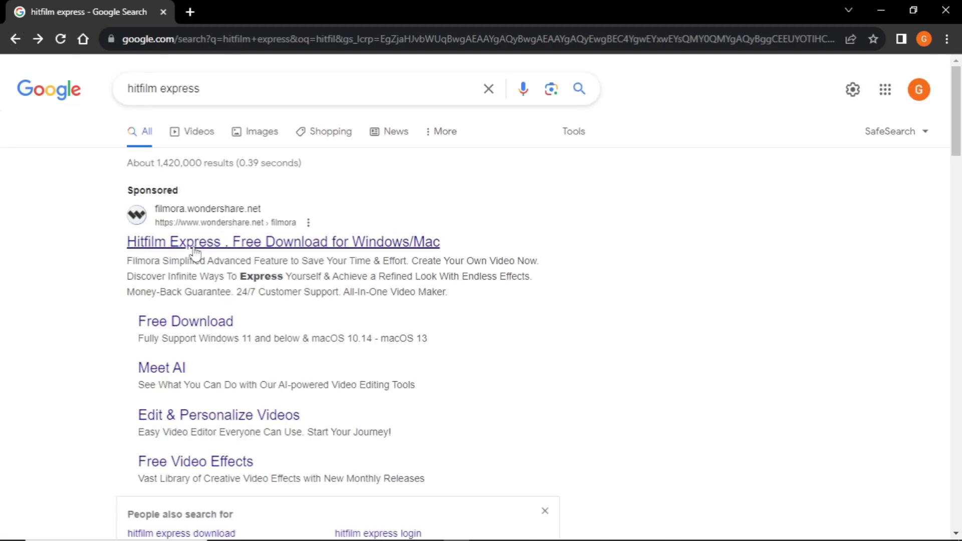
Step: Open FXhome's "Download HitFilm - Free Video Editing Software" result and look through the product page for the download options and features
scroll(196, 253, "down", 8)
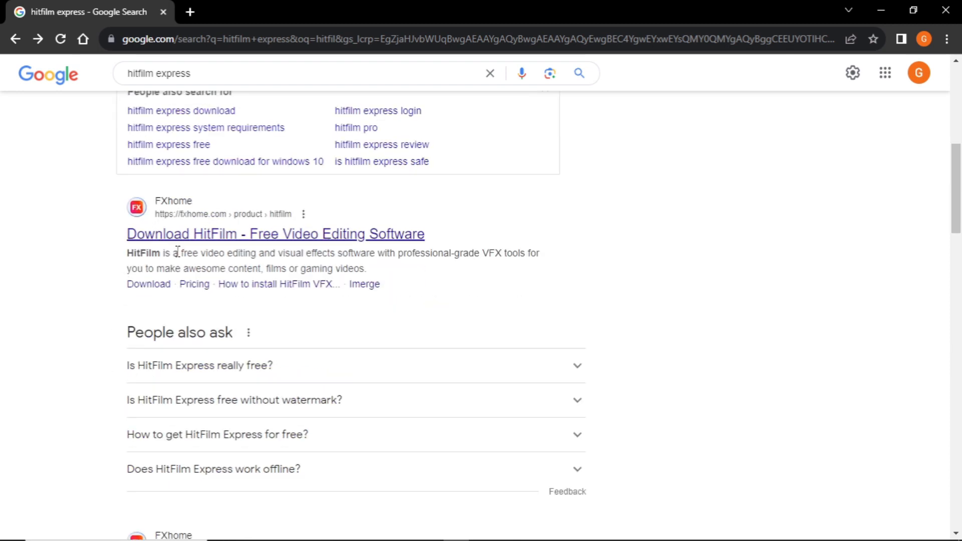
left_click(207, 243)
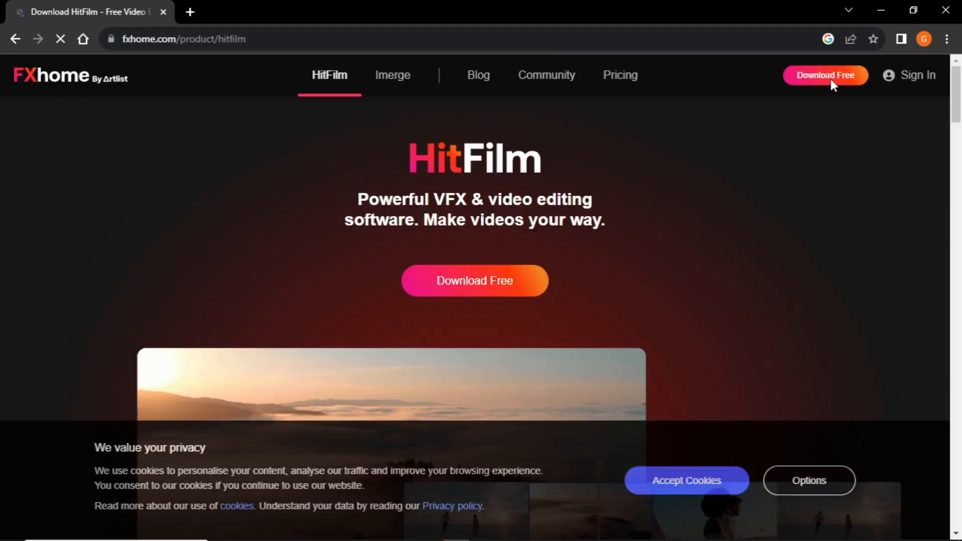
scroll(500, 257, "down", 10)
scroll(516, 327, "down", 3)
scroll(519, 346, "up", 4)
scroll(553, 337, "down", 2)
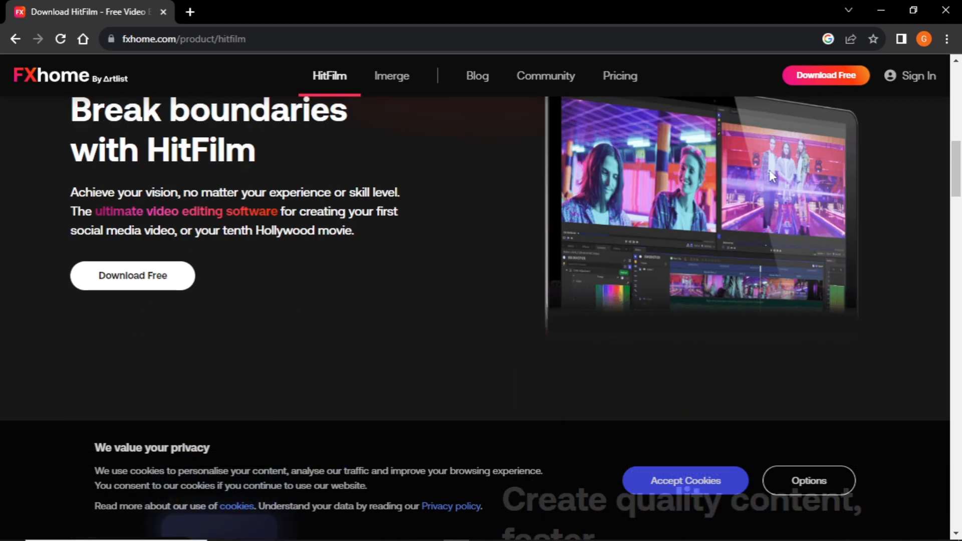
scroll(766, 145, "down", 4)
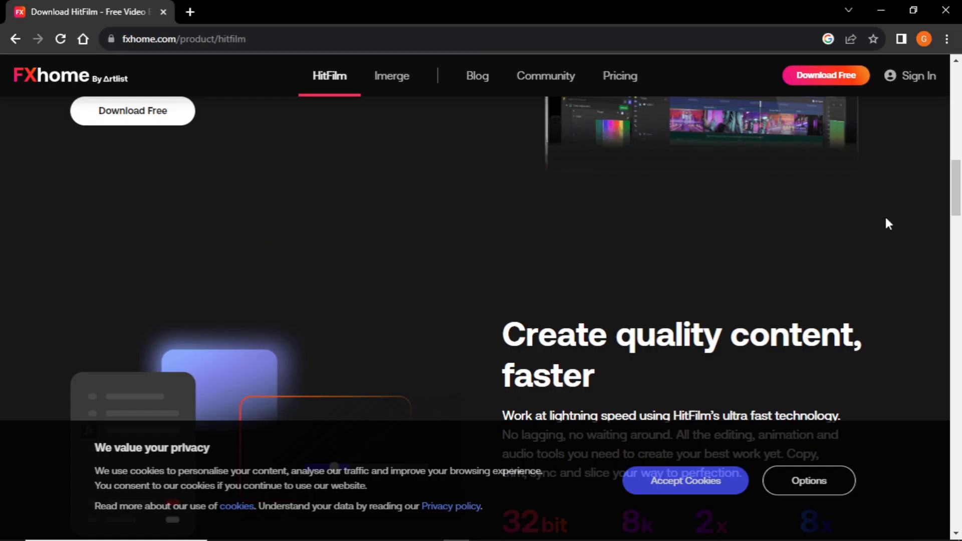
scroll(888, 224, "down", 3)
scroll(290, 290, "up", 8)
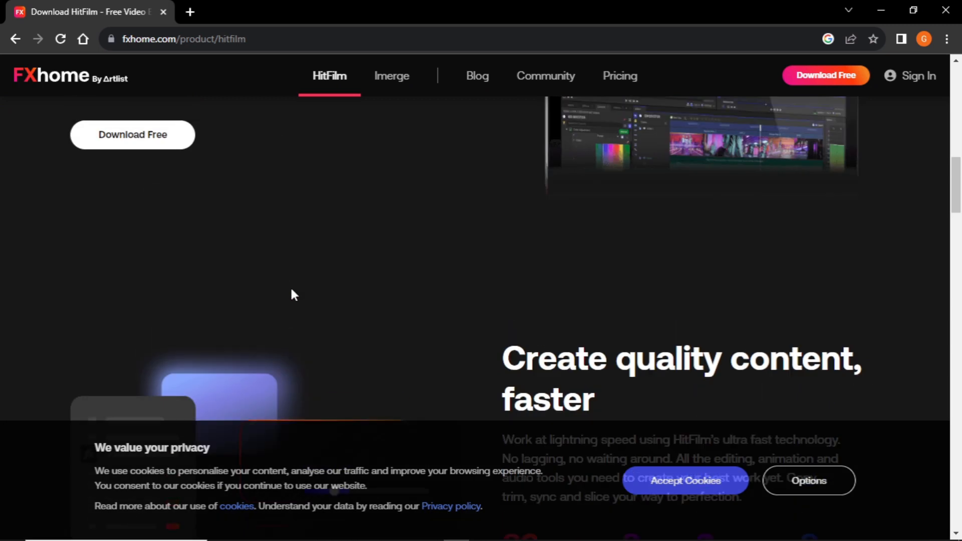
scroll(591, 316, "up", 5)
scroll(665, 187, "down", 6)
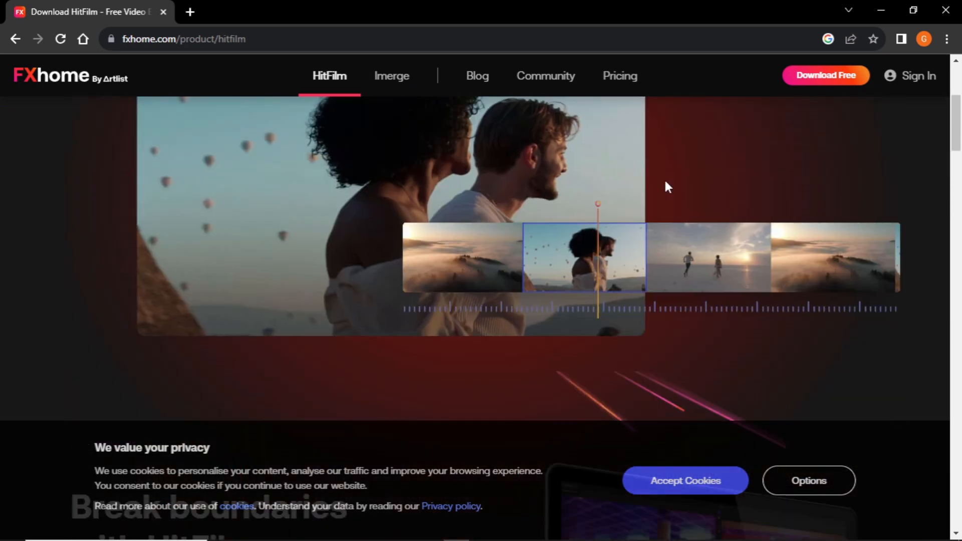
scroll(477, 375, "down", 4)
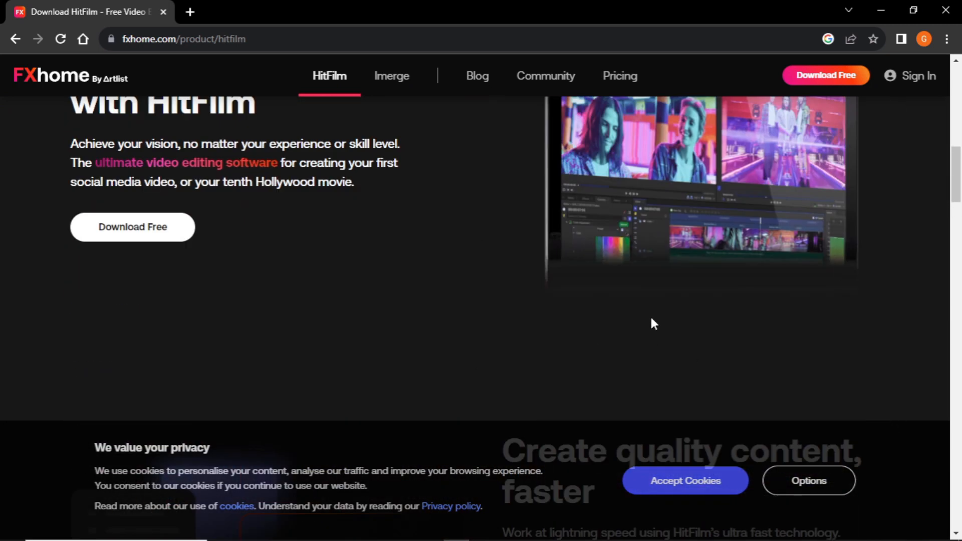
scroll(651, 316, "down", 8)
scroll(435, 322, "down", 5)
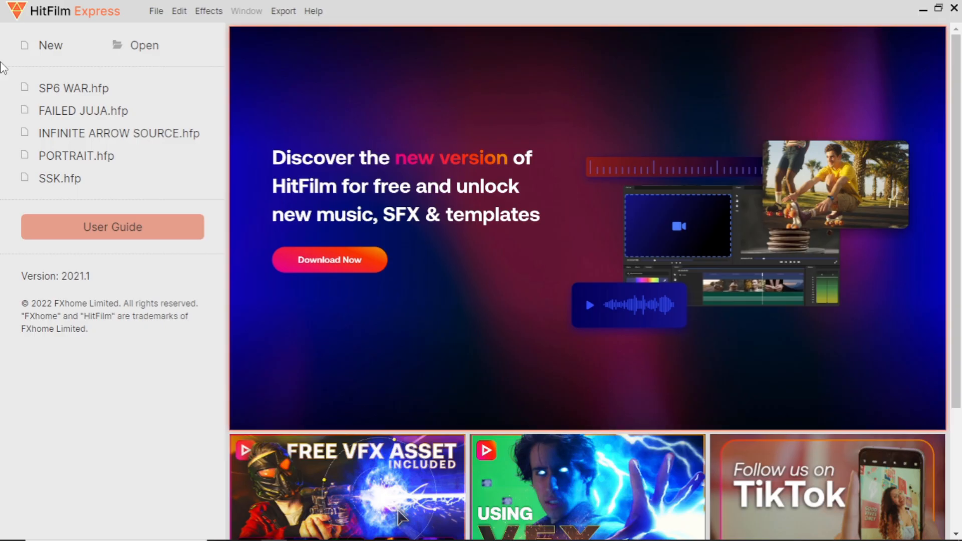
Step: Start a new HitFilm Express project and choose the 1080p Full HD @ 30 fps template
left_click(49, 49)
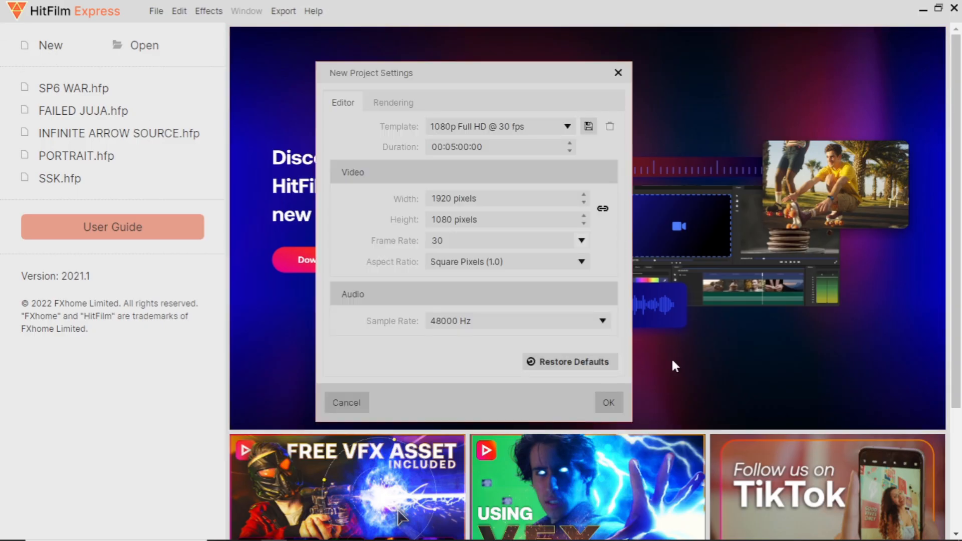
left_click(554, 125)
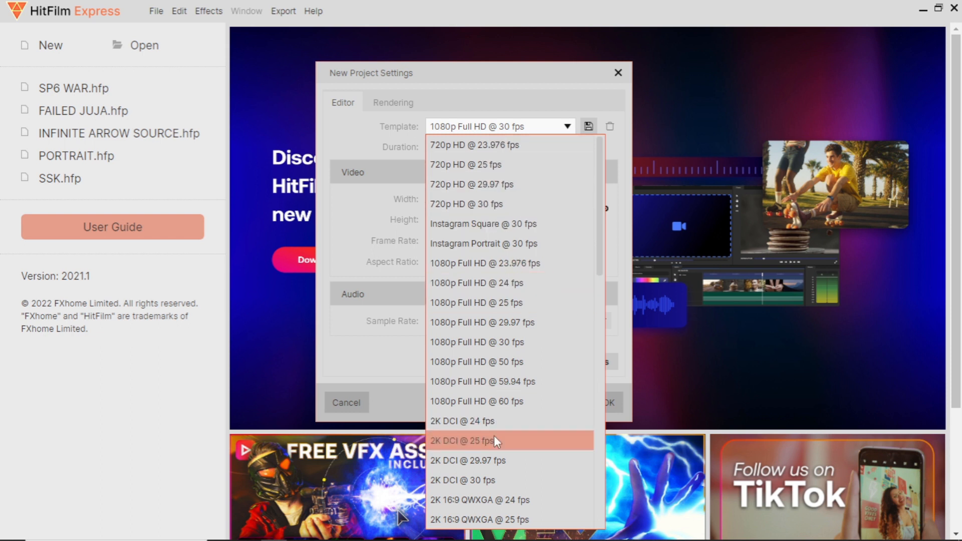
scroll(509, 451, "down", 3)
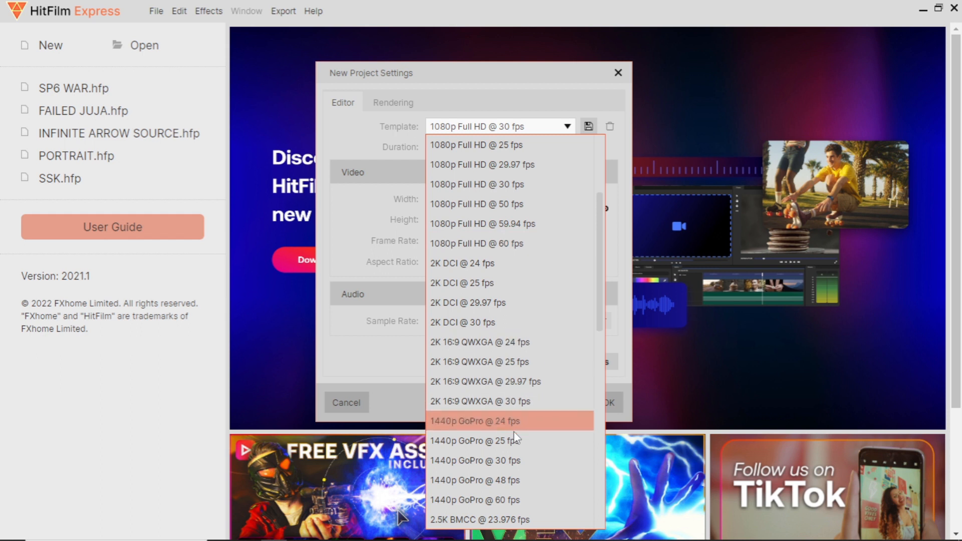
scroll(513, 431, "down", 1)
scroll(516, 402, "down", 1)
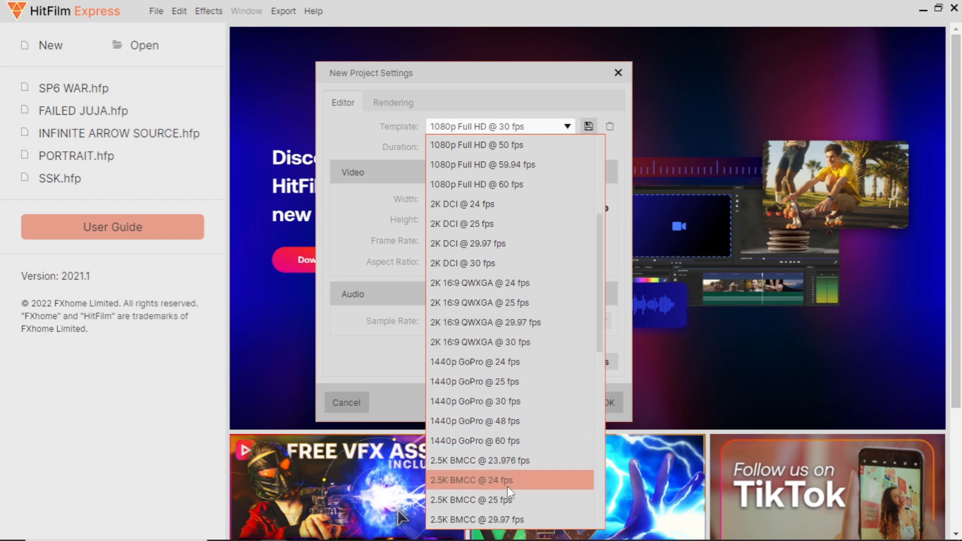
scroll(524, 411, "down", 3)
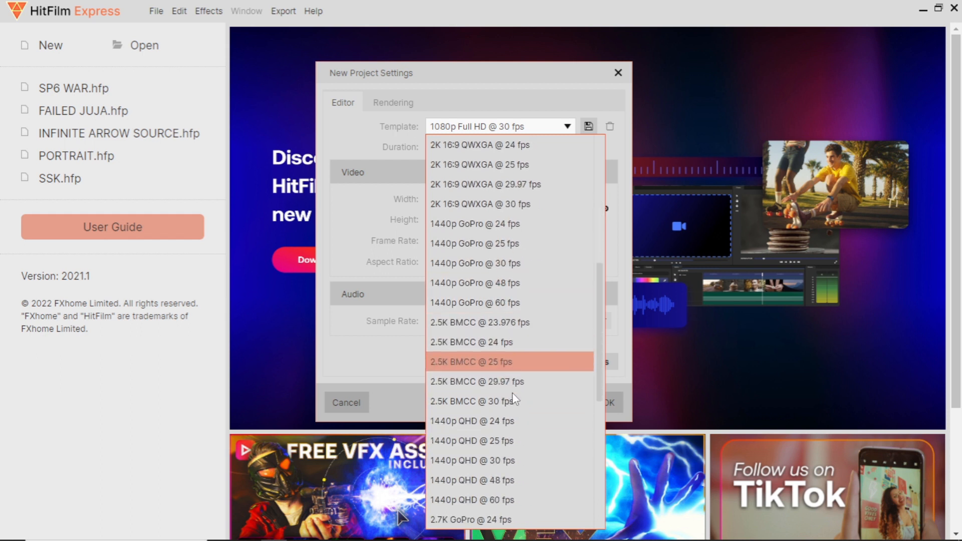
scroll(515, 406, "down", 6)
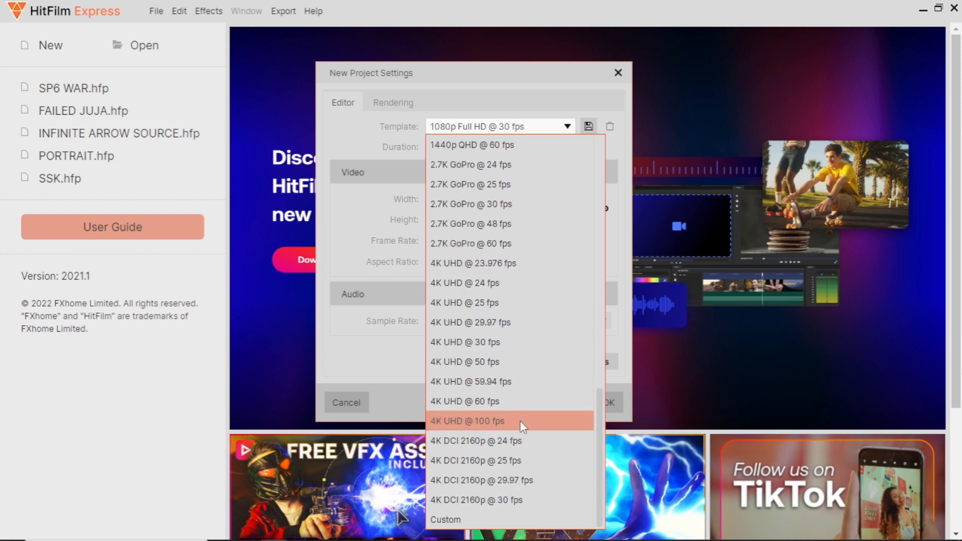
scroll(549, 296, "up", 5)
scroll(549, 292, "up", 5)
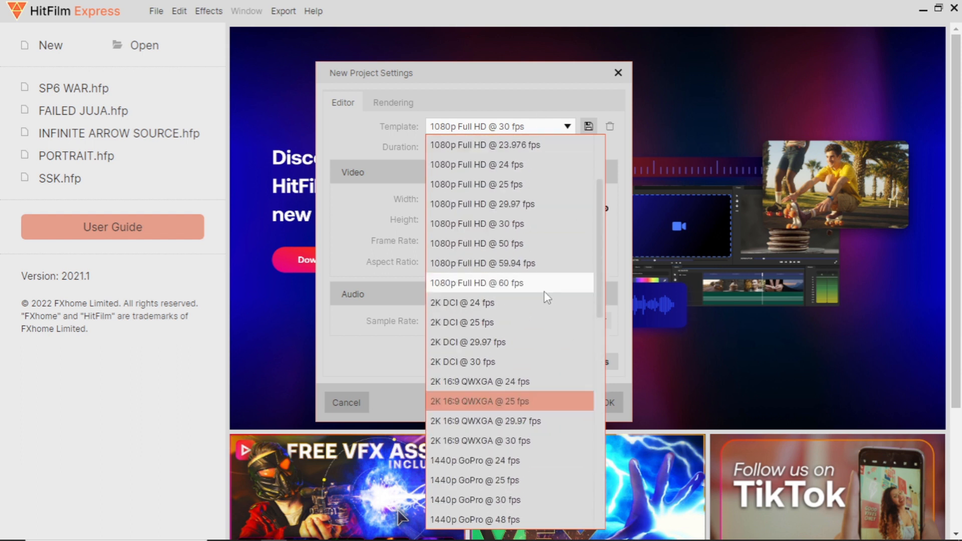
scroll(521, 206, "up", 2)
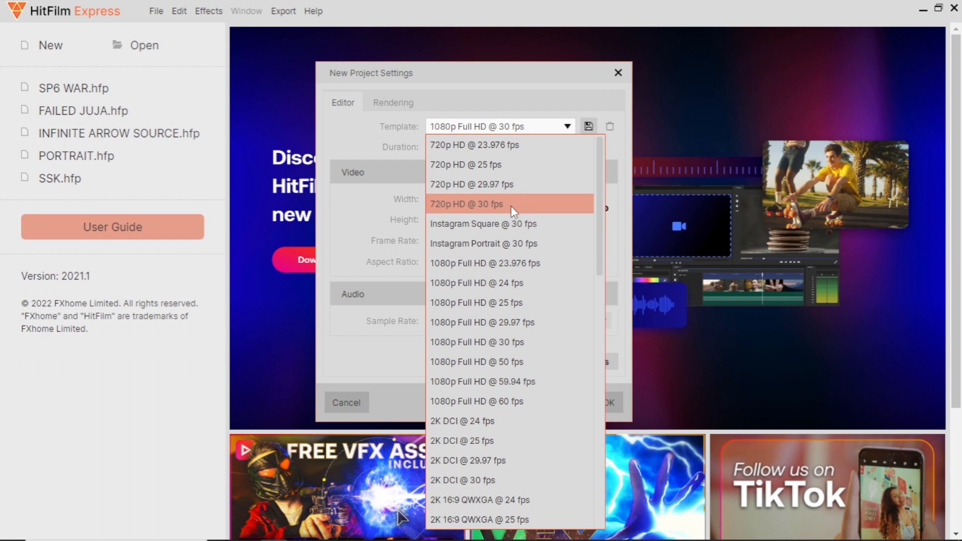
left_click(480, 341)
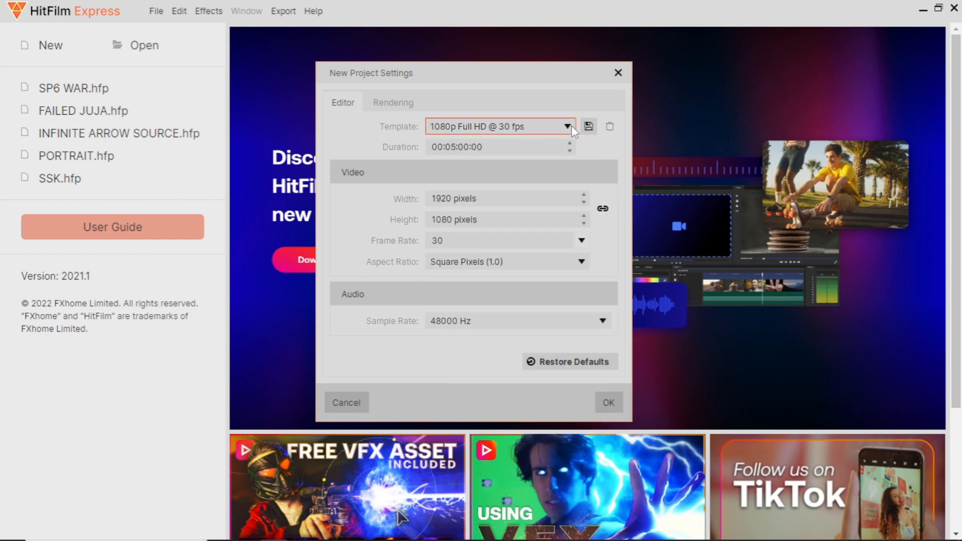
Step: Review the new project's rendering settings, including color bit depth, antialiasing mode and reflection map size
left_click(380, 102)
left_click(338, 102)
left_click(375, 98)
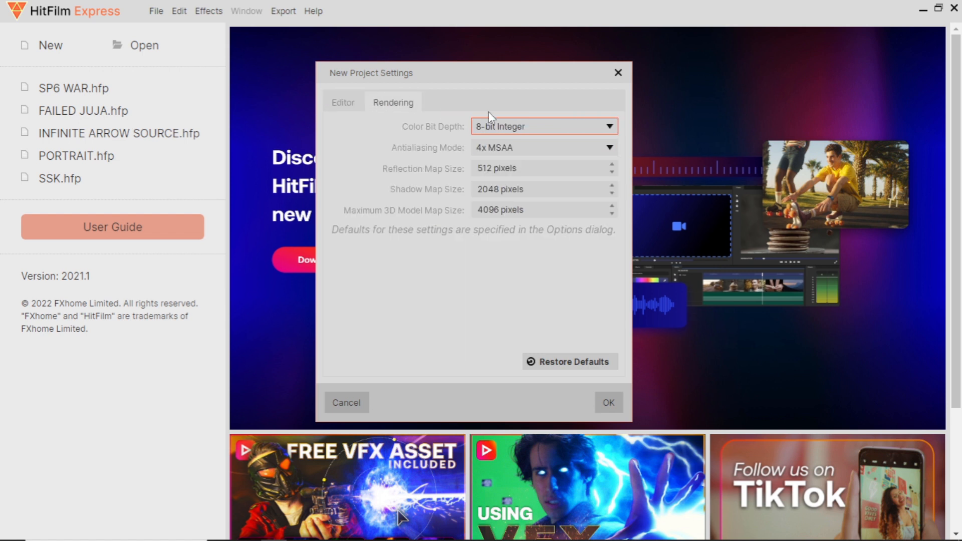
left_click(542, 129)
left_click(546, 129)
left_click(531, 131)
left_click(532, 131)
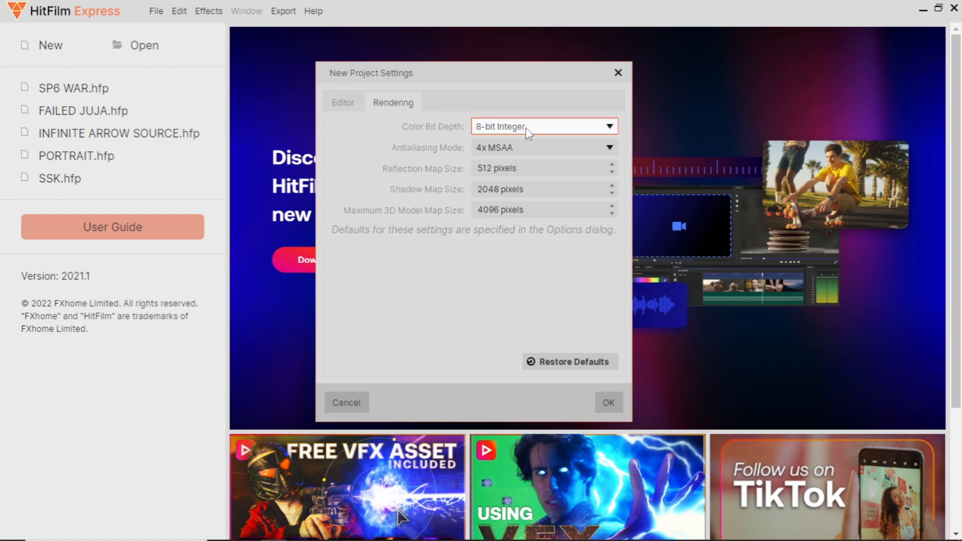
left_click(531, 147)
left_click(521, 165)
left_click(531, 166)
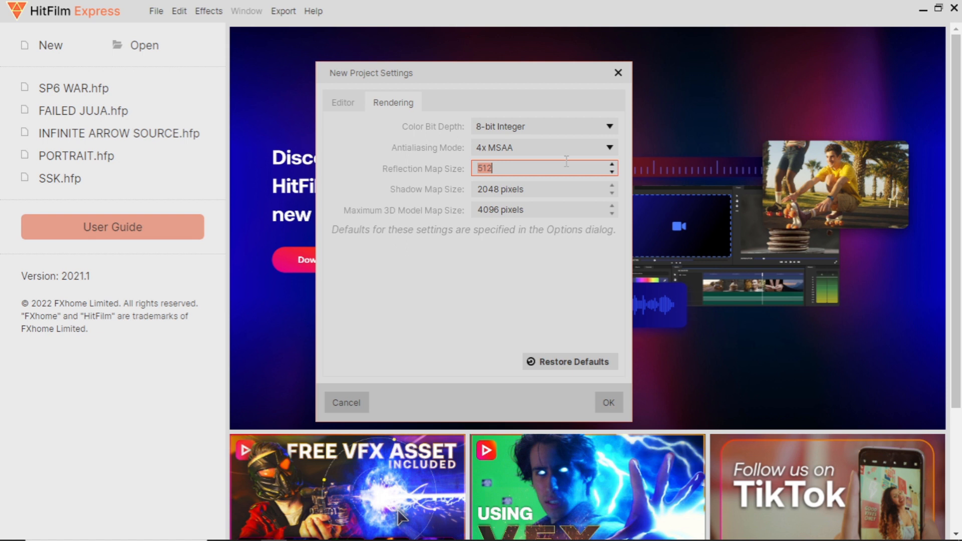
left_click(337, 103)
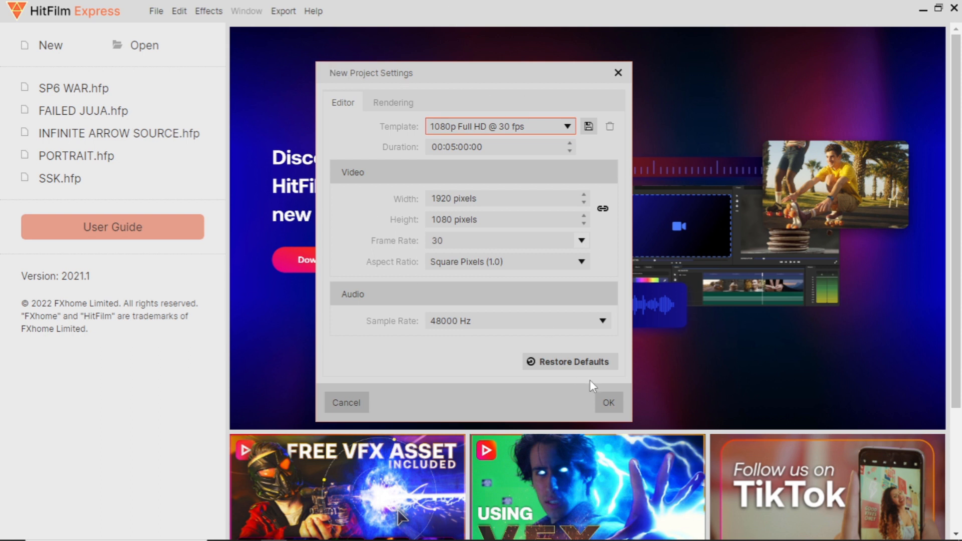
Step: Create the project with the chosen settings and show its media list and the viewer
left_click(608, 402)
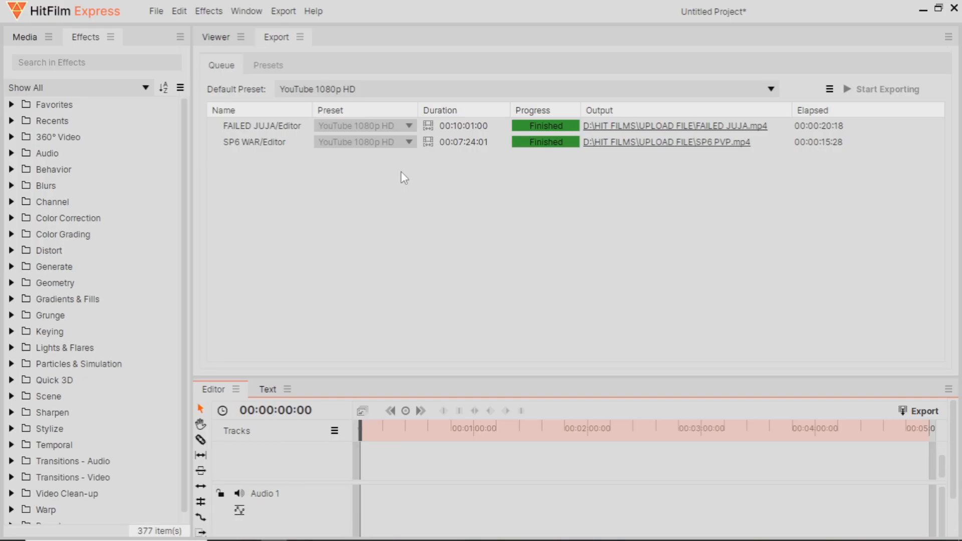
left_click(24, 38)
left_click(218, 37)
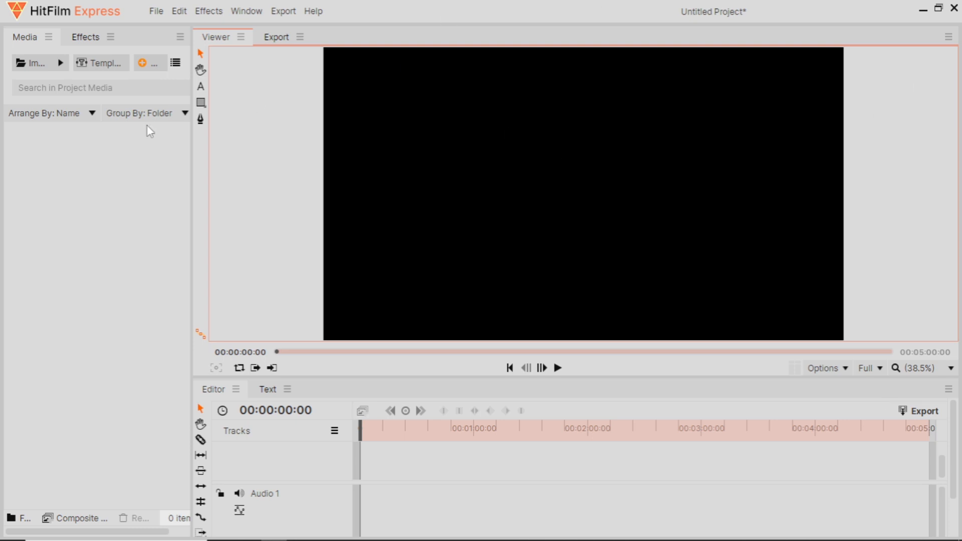
Step: Import the FAILED JUJA video from the RAW FILE folder inside HIT FILMS into the project media
left_click(36, 64)
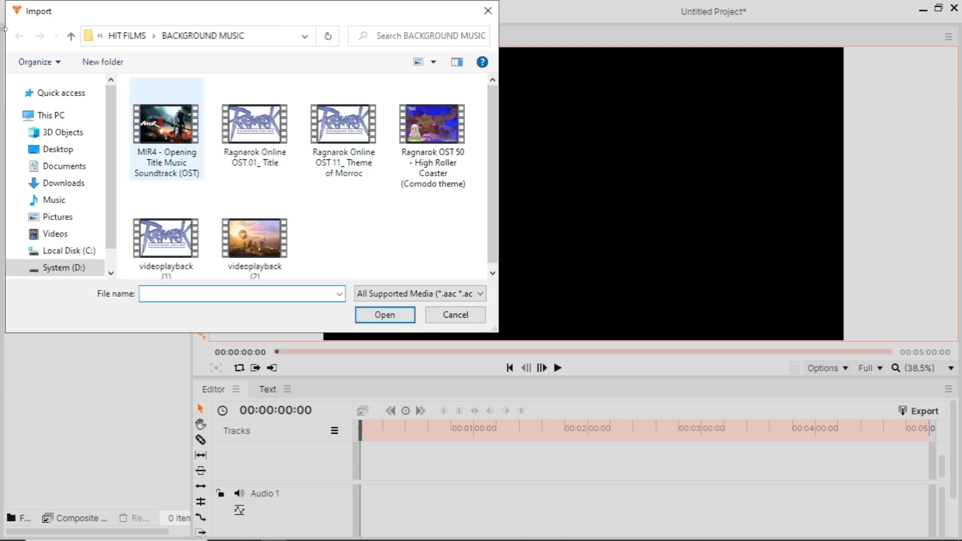
left_click(69, 36)
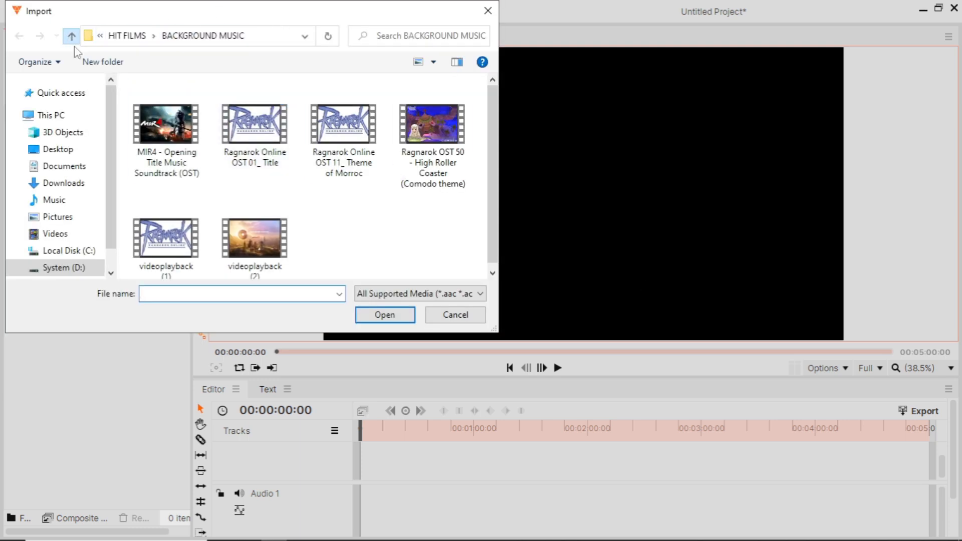
left_click(204, 166)
double_click(205, 166)
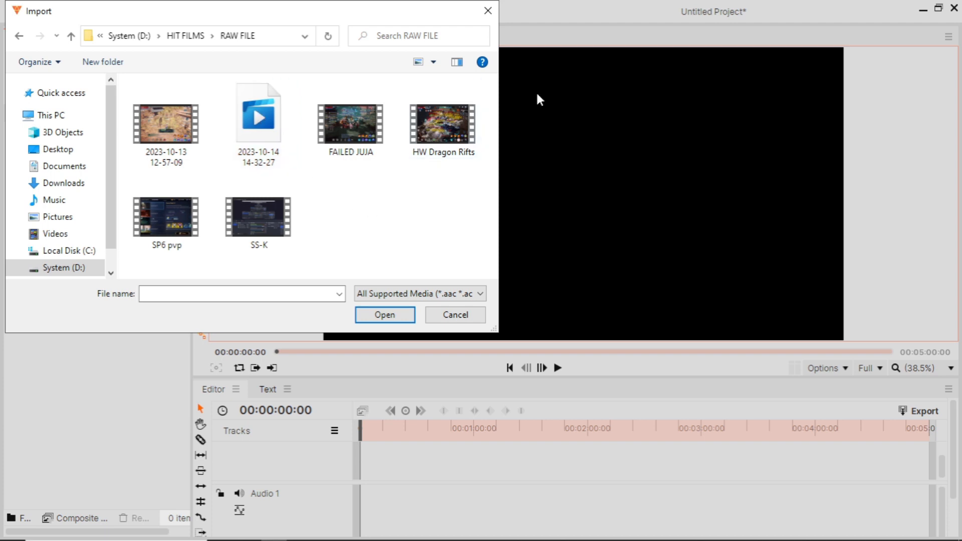
double_click(345, 131)
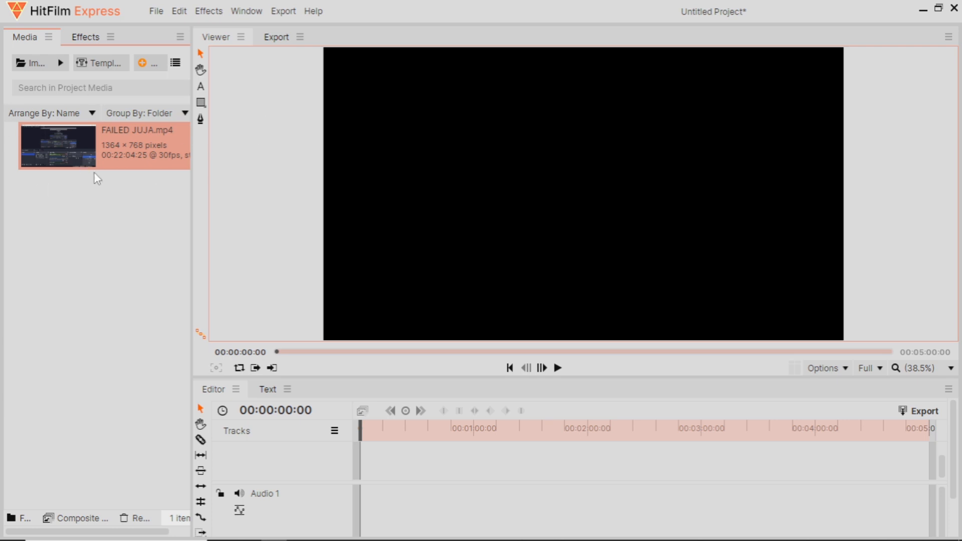
Step: Import all three clips from the INTRO folder: Intro, the subscribe green screen and Subscribe Video - 30438
left_click(59, 63)
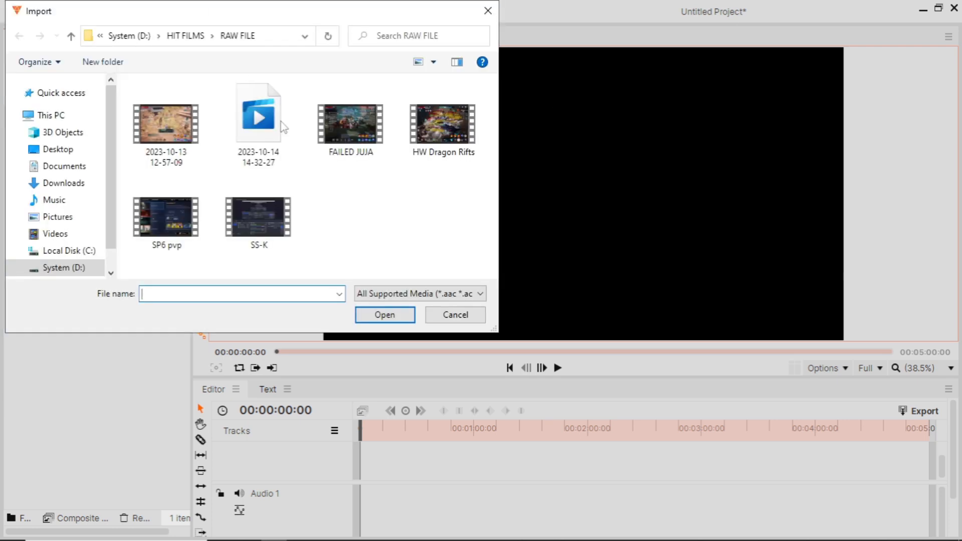
key("alt+Up")
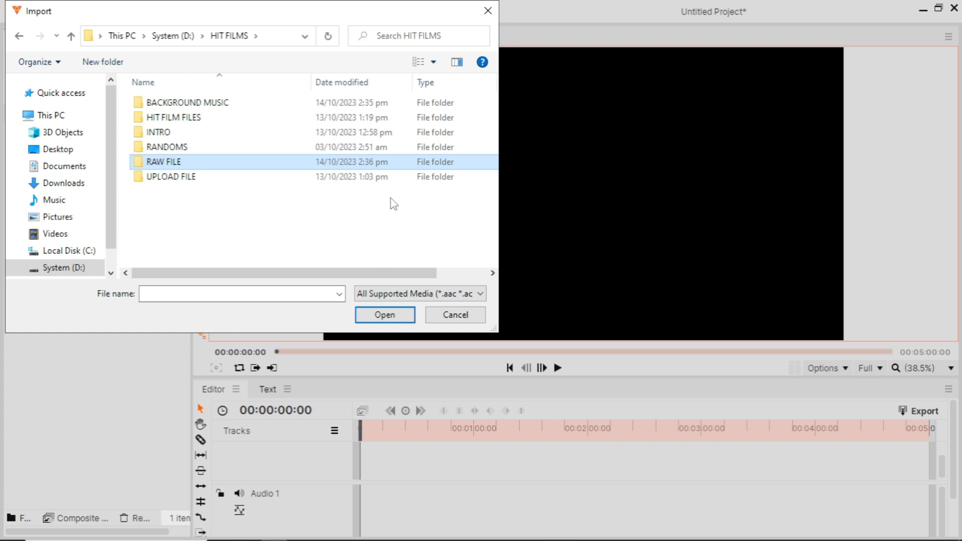
key("Up")
key("Up")
key("Return")
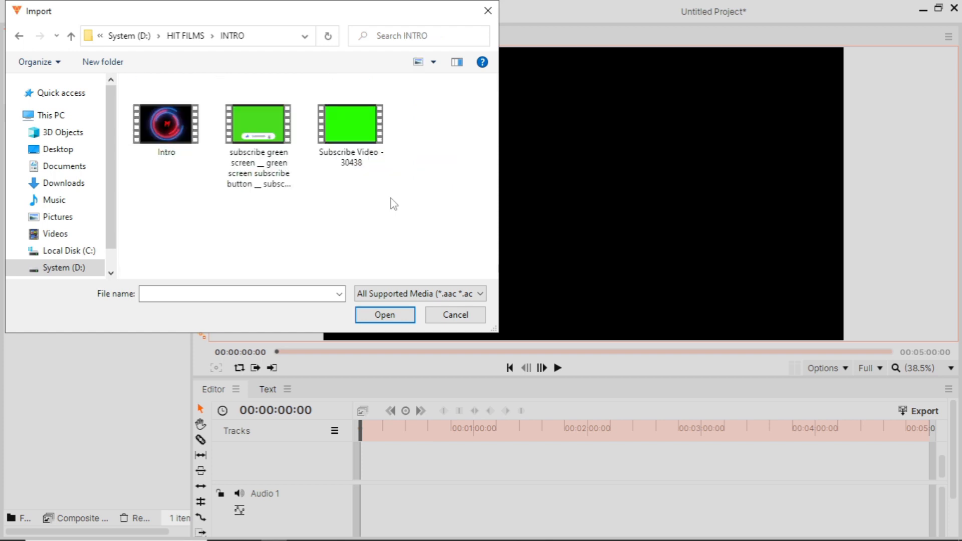
key("ctrl+a")
key("Return")
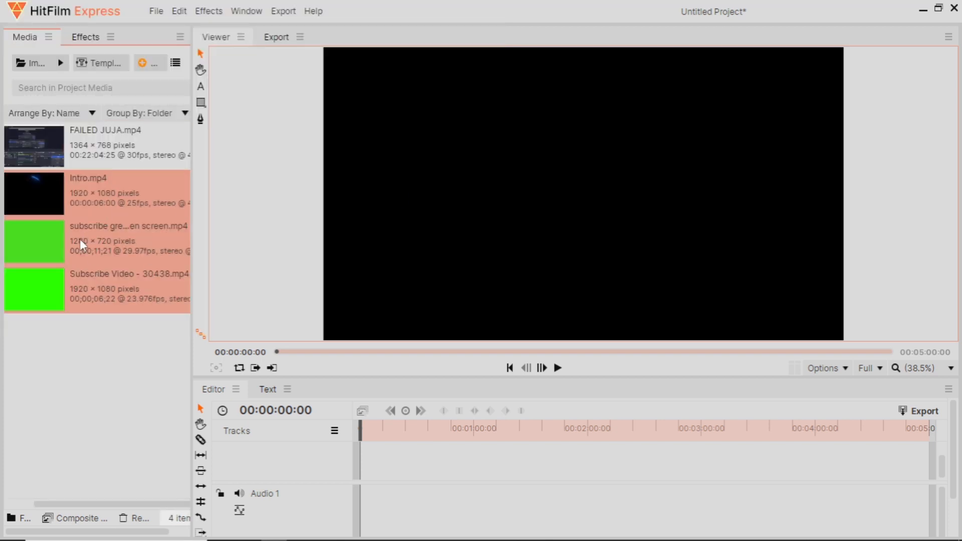
Step: Start another media import and go to the BACKGROUND MUSIC folder inside HIT FILMS
left_click(40, 62)
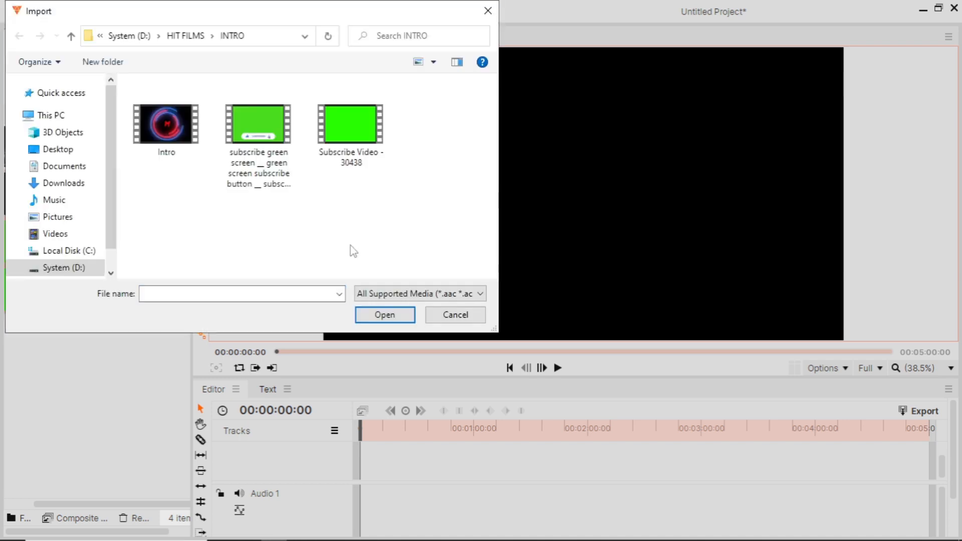
key("alt+Up")
key("Up")
key("Up")
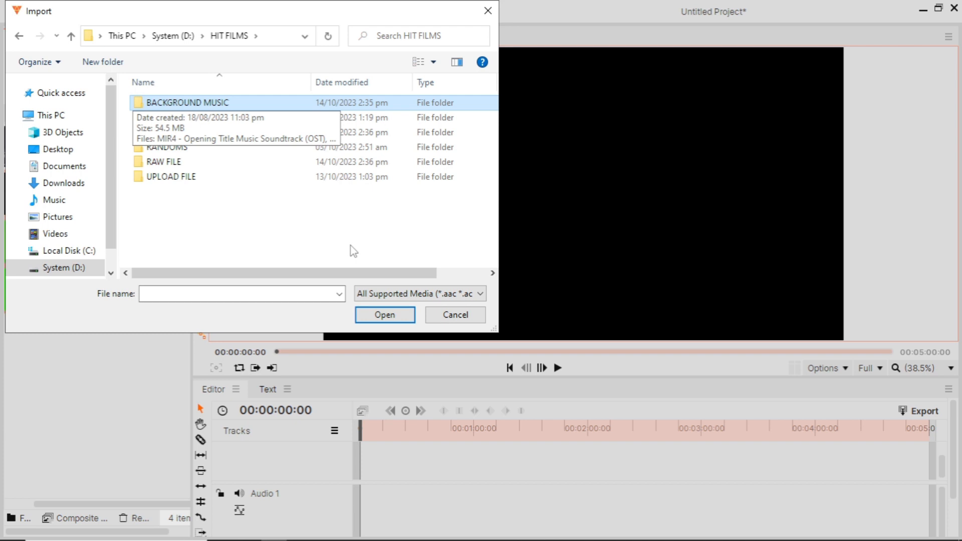
key("Return")
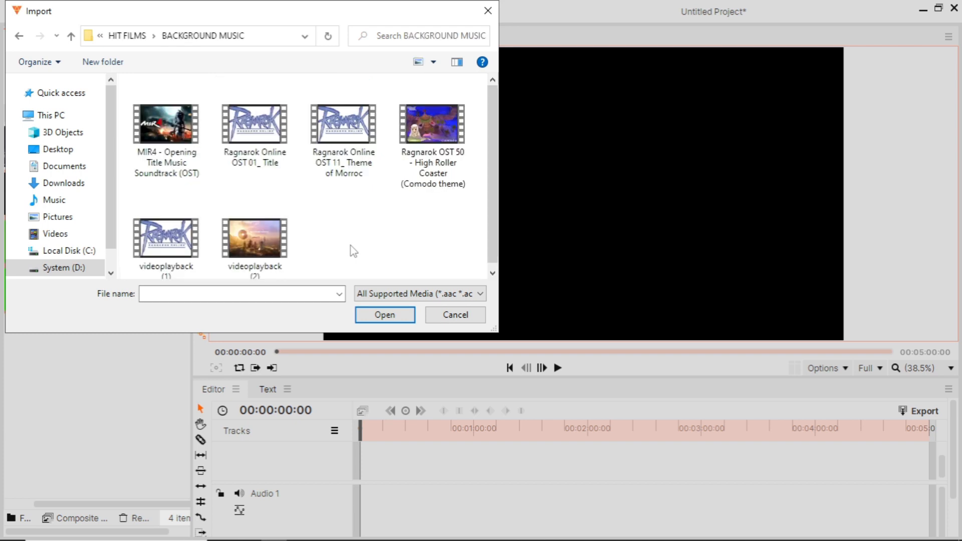
Step: Look through the files in the BACKGROUND MUSIC folder to compare the available soundtracks
key("Down")
key("Right")
key("Up")
key("Left")
key("Right")
key("Right")
key("Right")
key("Left")
key("Left")
key("Down")
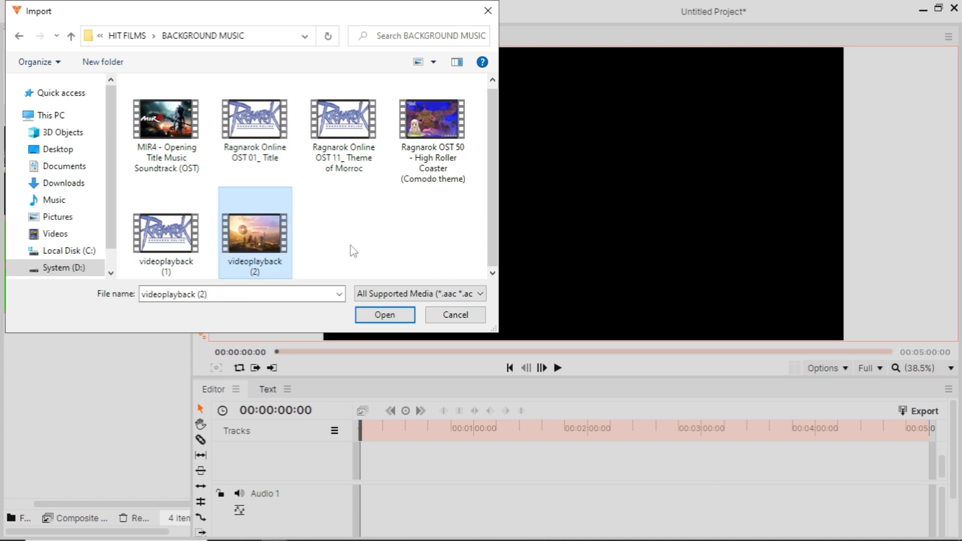
key("Up")
key("Left")
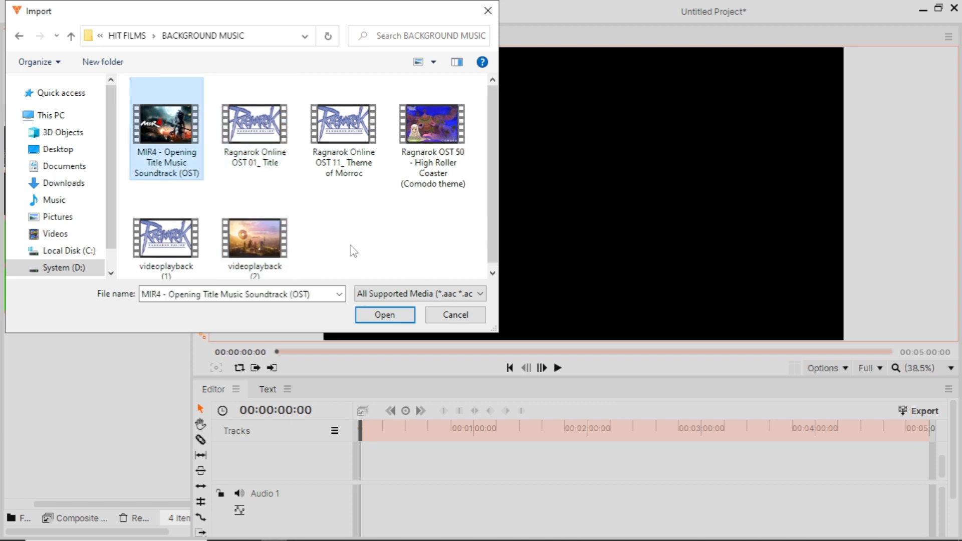
key("Right")
key("Right")
key("Left")
key("Right")
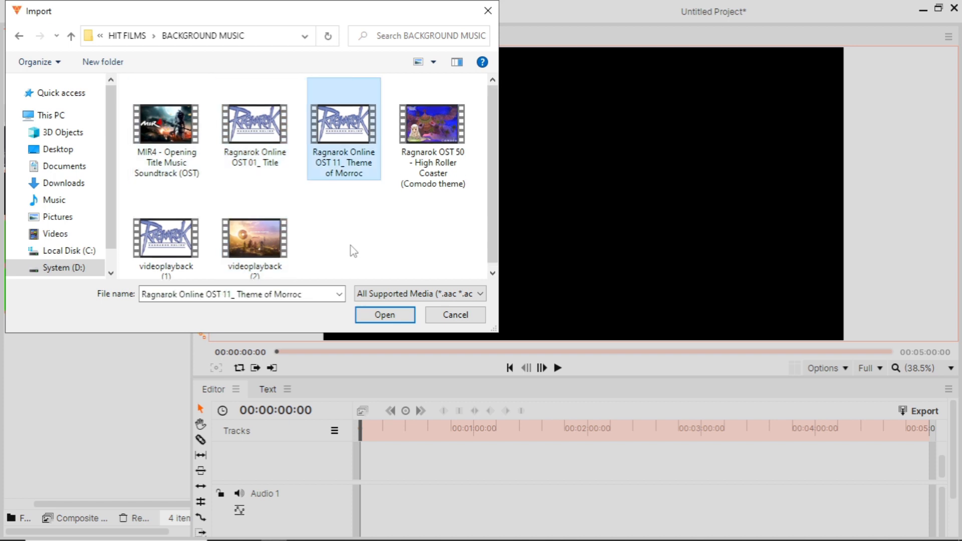
key("Right")
key("Right")
key("Left")
key("Left")
key("Left")
key("Left")
key("Down")
key("Right")
key("Up")
key("Left")
key("Down")
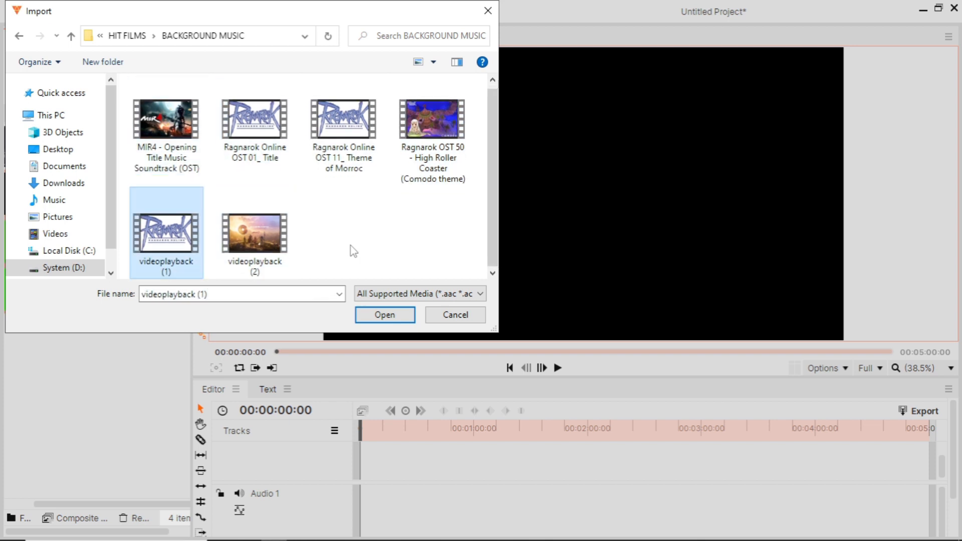
key("Up")
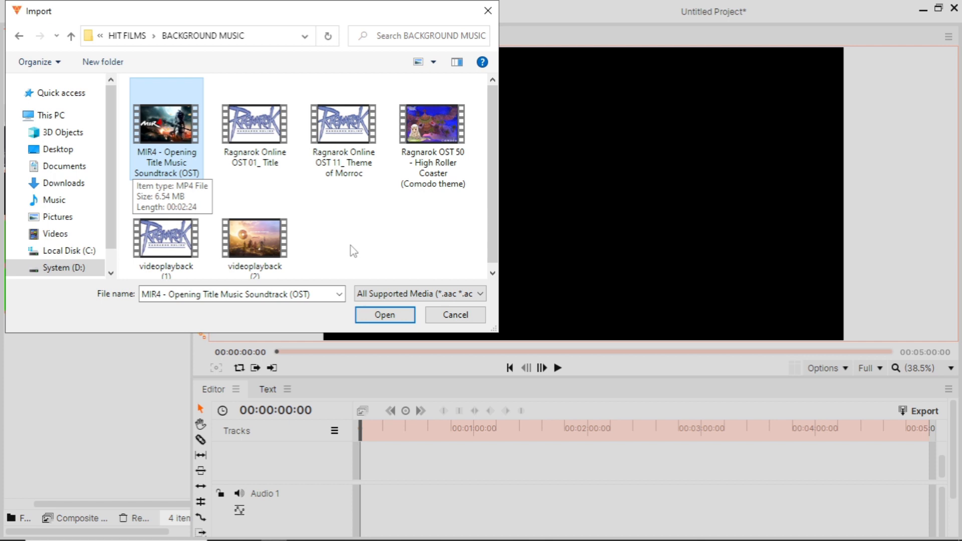
Step: Import videoplayback (2) from the BACKGROUND MUSIC folder as the background music
key("Down")
key("Right")
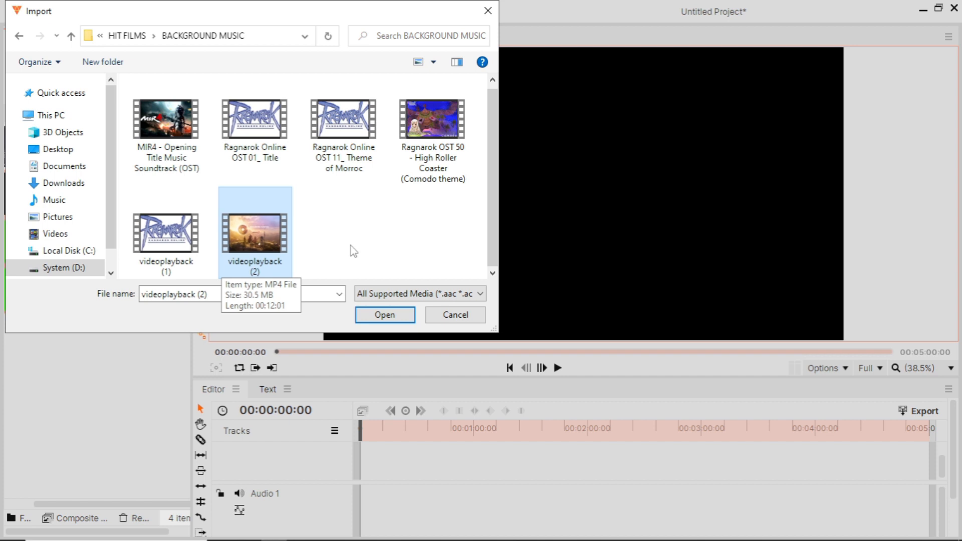
key("Left")
key("Right")
key("Return")
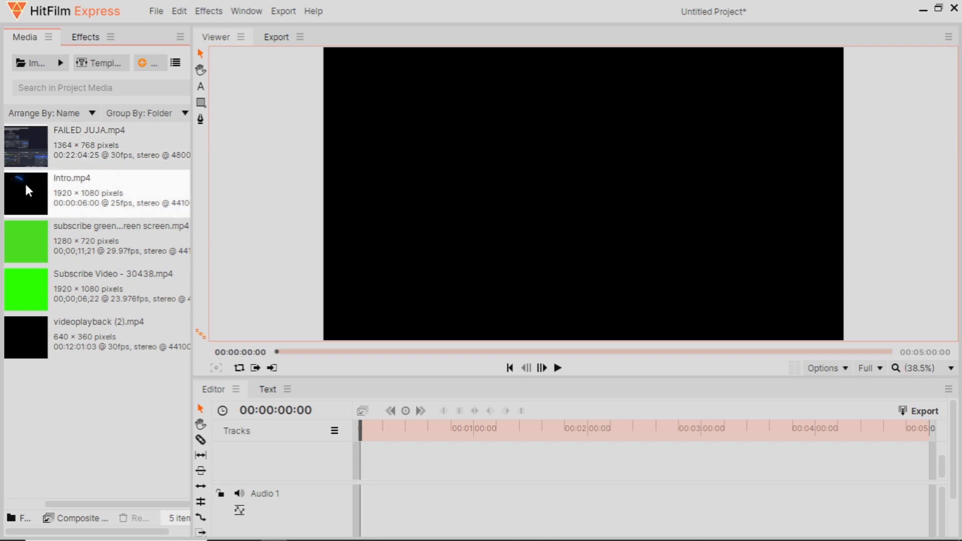
Step: Place Intro.mp4 at the start of the timeline and FAILED JUJA.mp4 directly after it on Video 1
left_click_drag(26, 188, 365, 467)
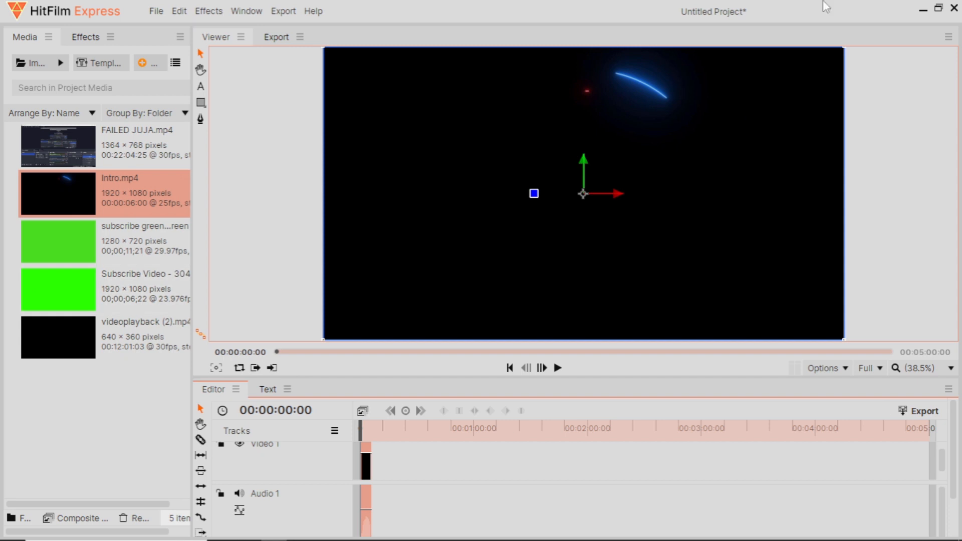
left_click(129, 423)
left_click(95, 166)
left_click_drag(96, 165, 371, 467)
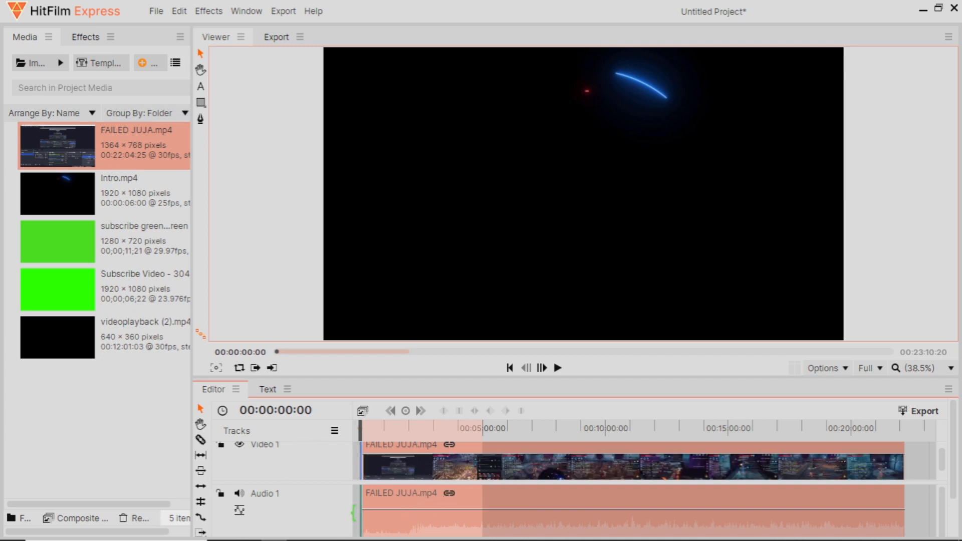
Step: Insert a new video track above Video 1 in the timeline
scroll(304, 473, "up", 1)
right_click(316, 452)
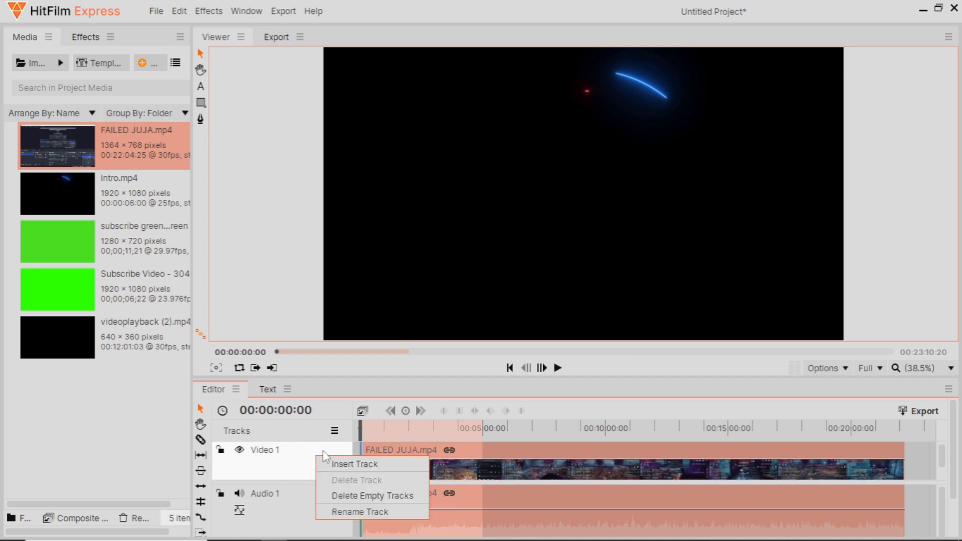
left_click(370, 462)
scroll(427, 460, "down", 3)
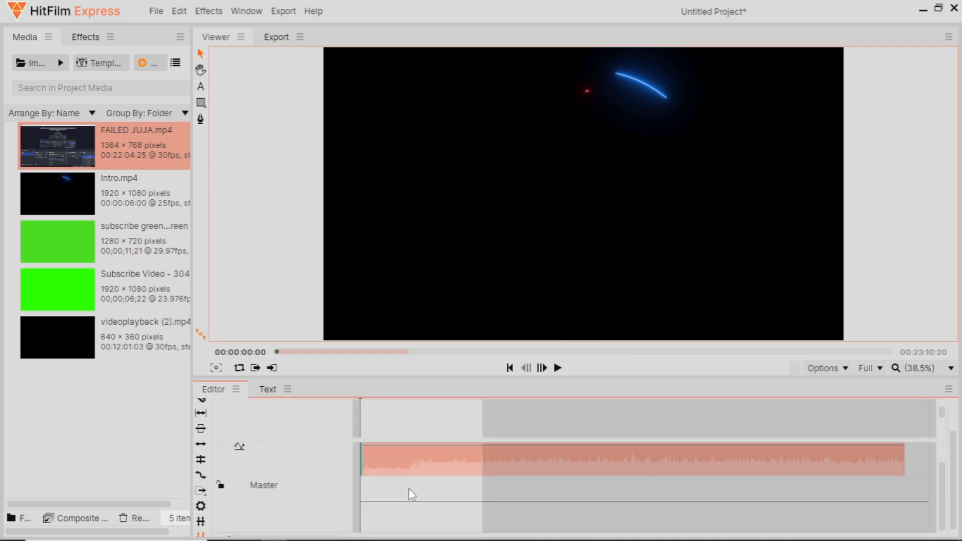
scroll(324, 492, "up", 3)
scroll(323, 491, "down", 2)
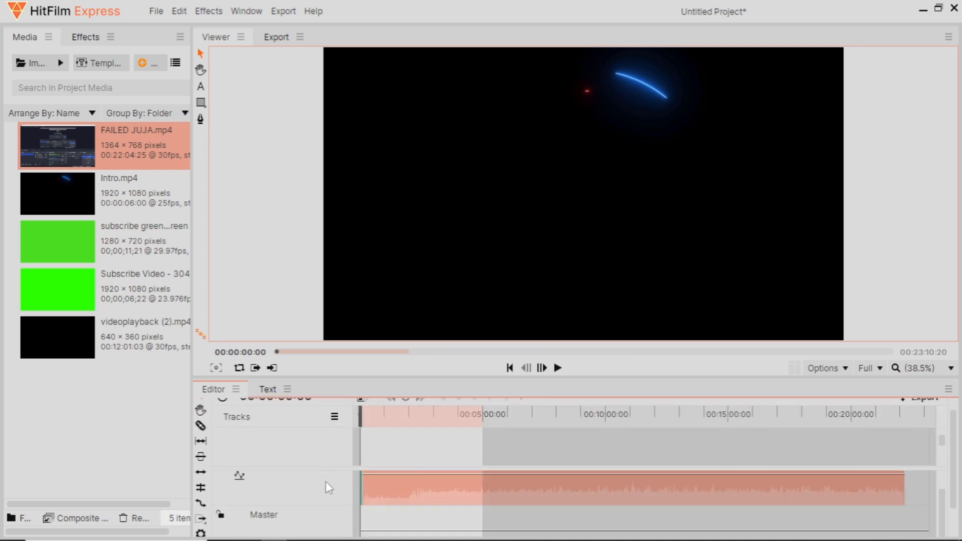
Step: Place videoplayback (2).mp4 on the Video 2 track, aligned with the start of the FAILED JUJA.mp4 clip
left_click_drag(142, 207, 433, 432)
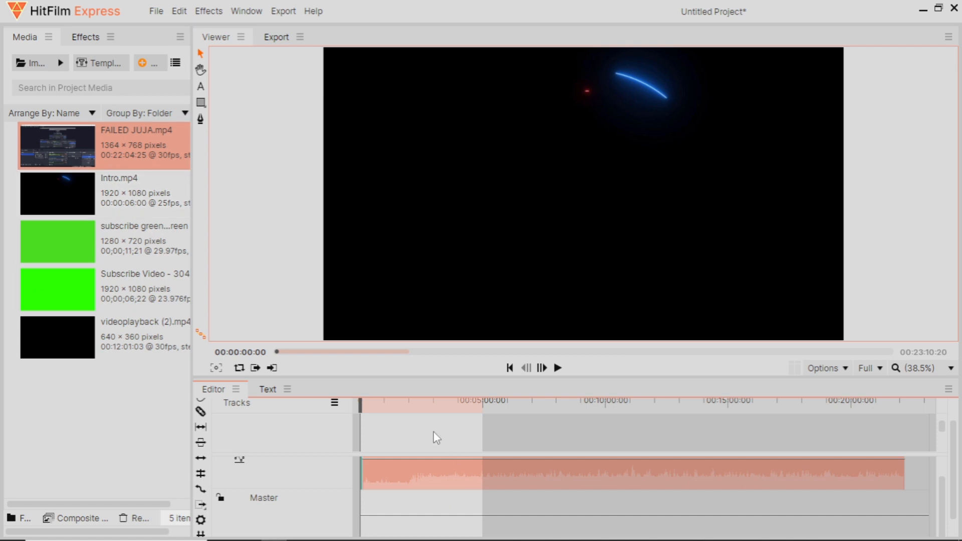
left_click_drag(72, 353, 365, 439)
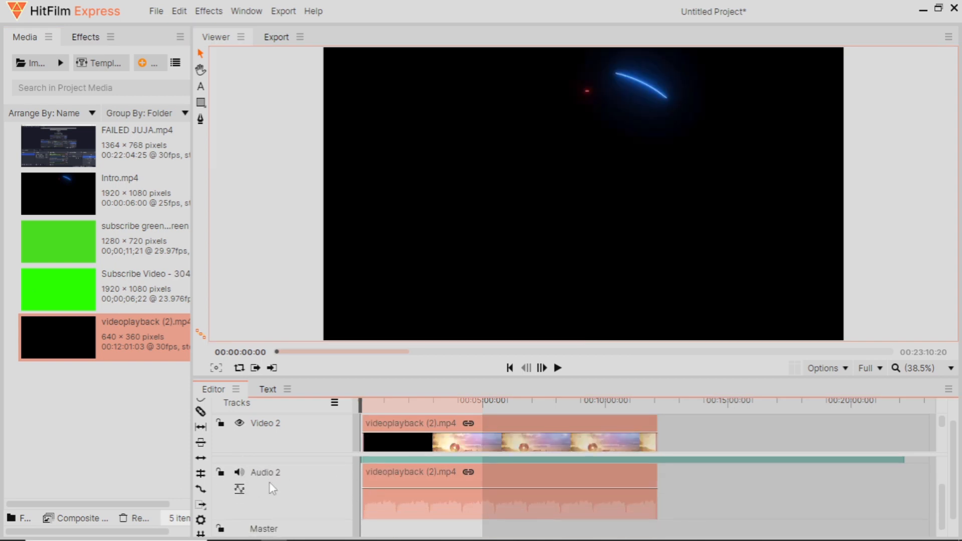
scroll(501, 476, "up", 2)
scroll(512, 456, "down", 2)
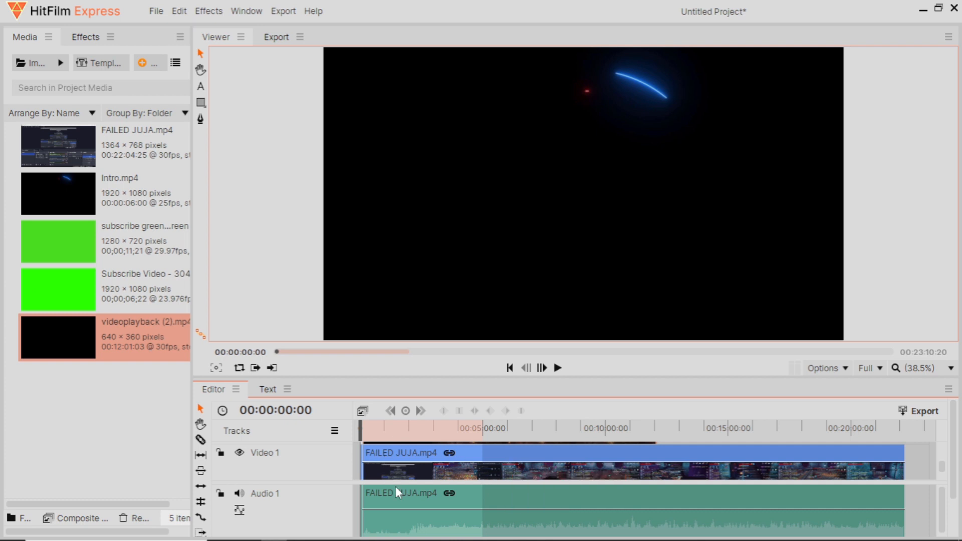
scroll(501, 431, "up", 2)
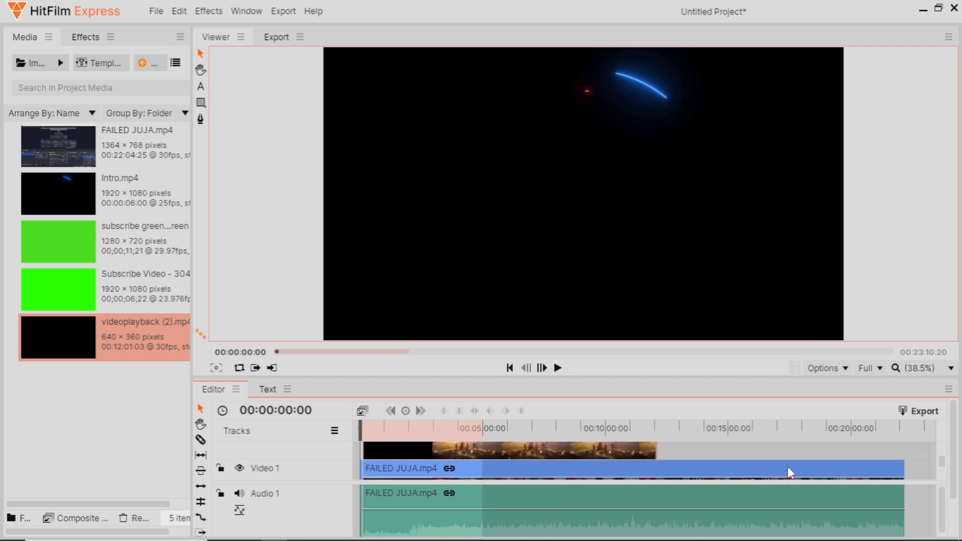
Step: Preview the timeline at 00:01:12:07 and examine how videoplayback (2).mp4 overlaps FAILED JUJA.mp4 across the video and audio tracks
left_click(389, 424)
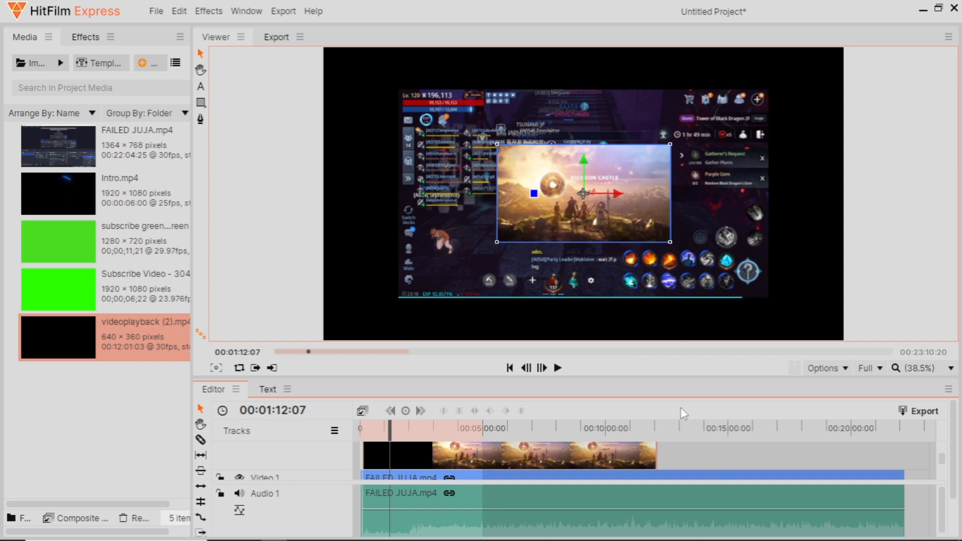
left_click_drag(699, 439, 698, 441)
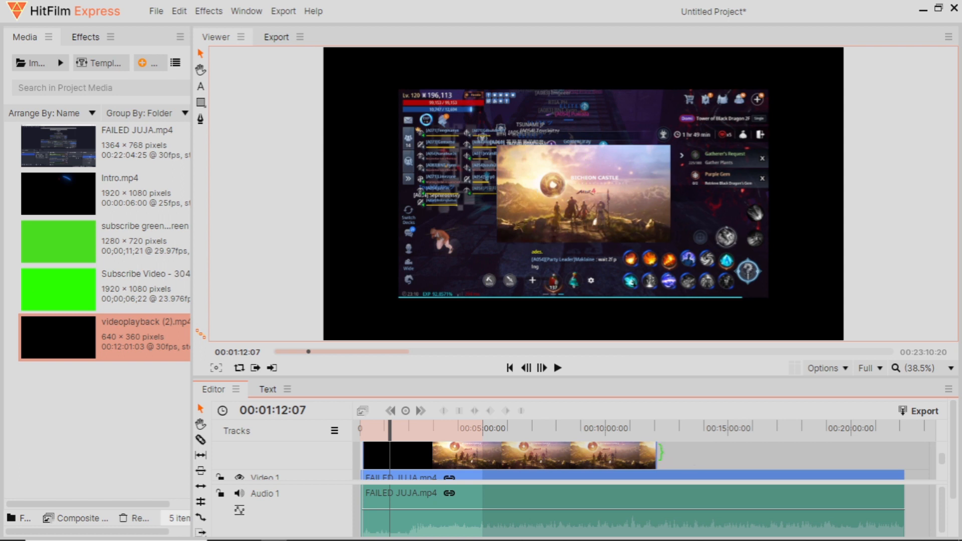
scroll(509, 501, "up", 1)
scroll(752, 458, "up", 2)
scroll(680, 456, "up", 3)
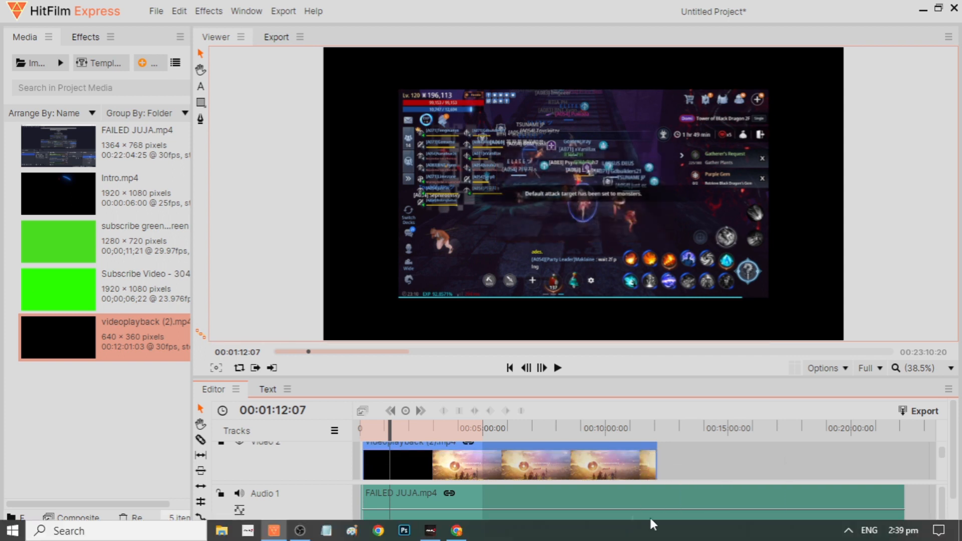
scroll(649, 456, "down", 1)
left_click_drag(642, 476, 686, 463)
scroll(686, 463, "up", 2)
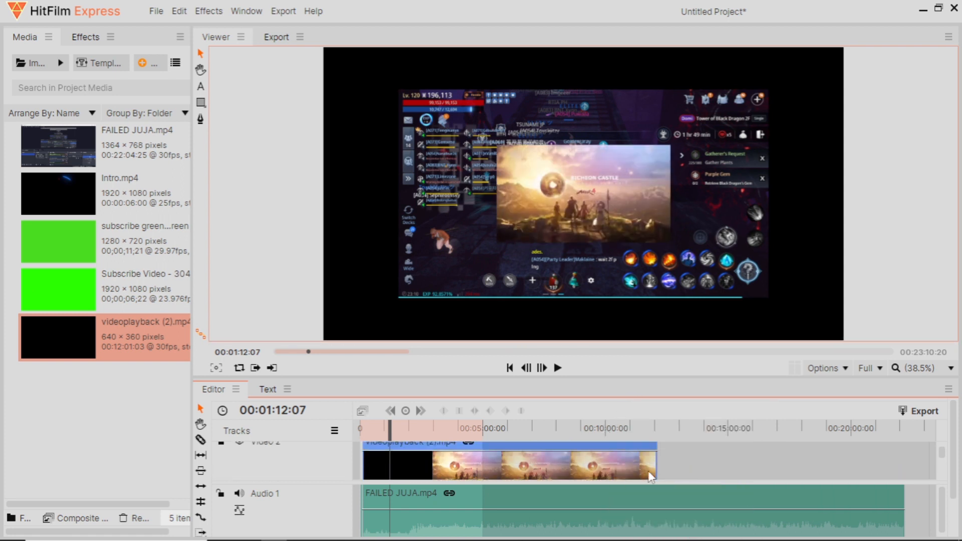
scroll(634, 465, "down", 2)
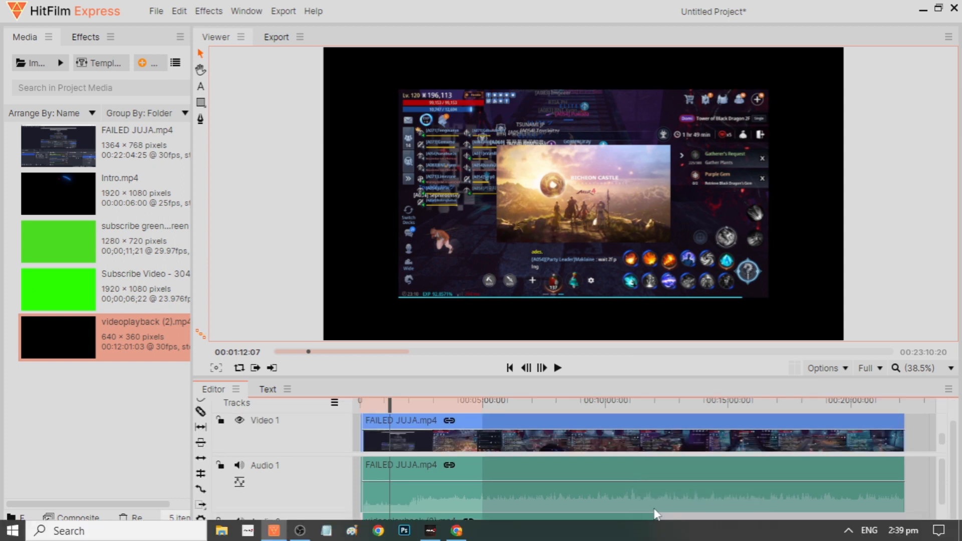
scroll(650, 493, "up", 3)
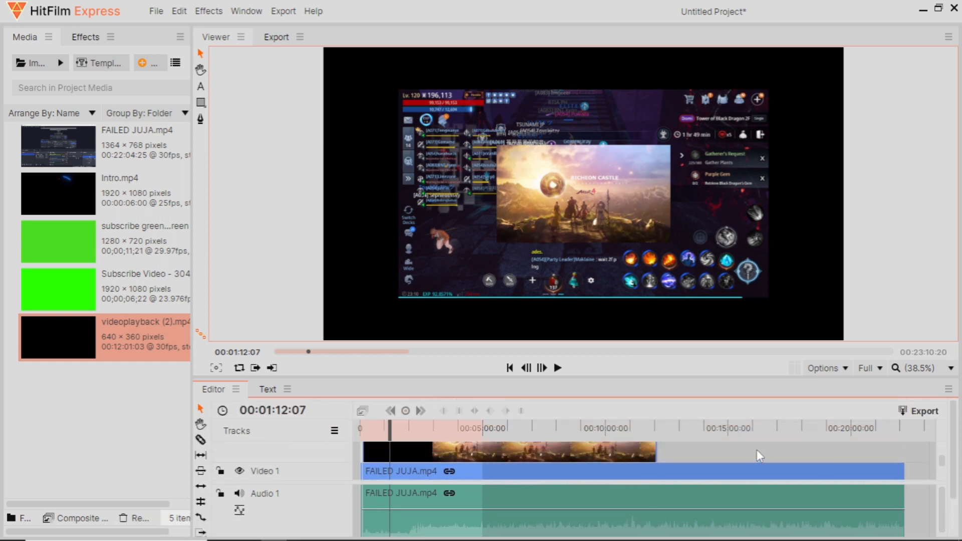
Step: Unlink the video and audio of the videoplayback (2).mp4 clip, and move the playhead to 00:13:34:04
right_click(629, 453)
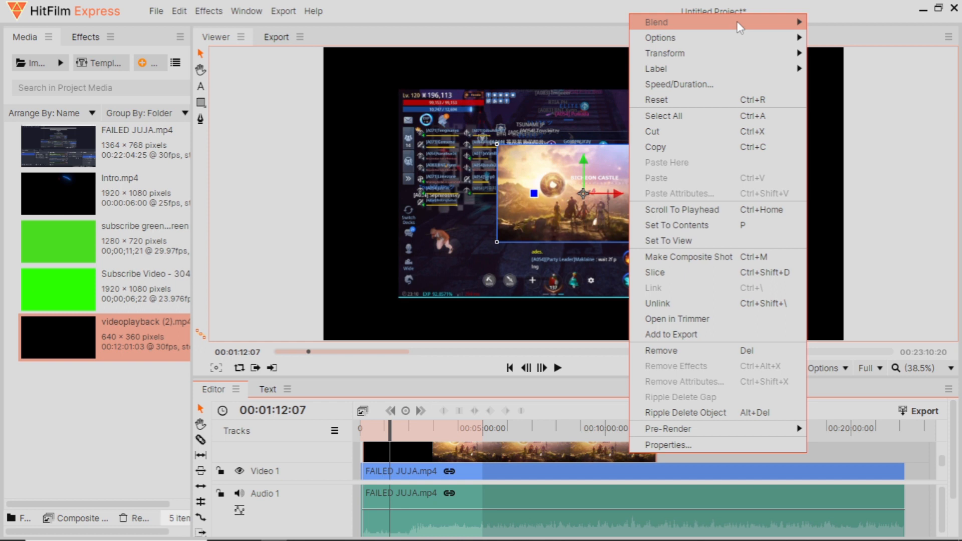
left_click(701, 302)
left_click(692, 428)
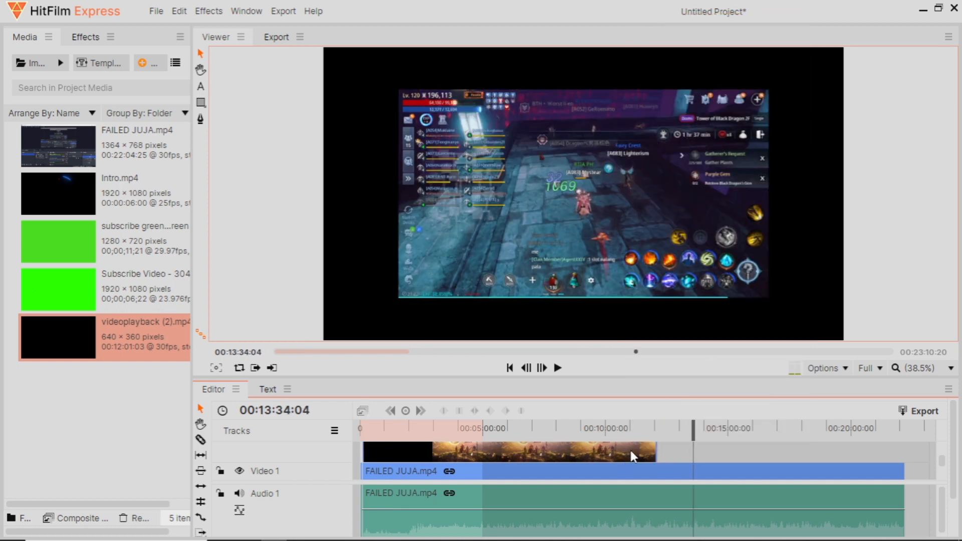
Step: Move the playhead to 00:10:21:10 and select the unlinked video and audio parts of videoplayback (2).mp4 separately
left_click(614, 458)
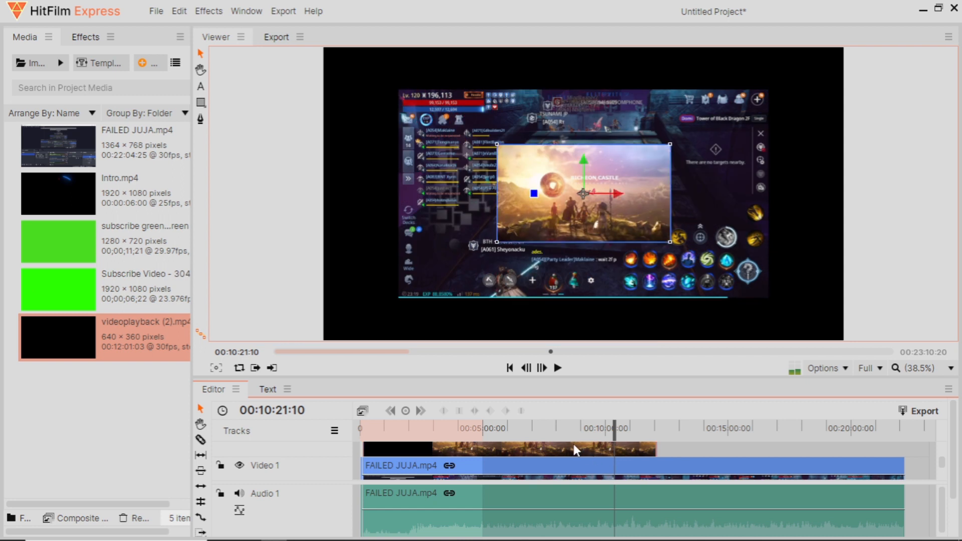
scroll(596, 481, "down", 1)
left_click(629, 462)
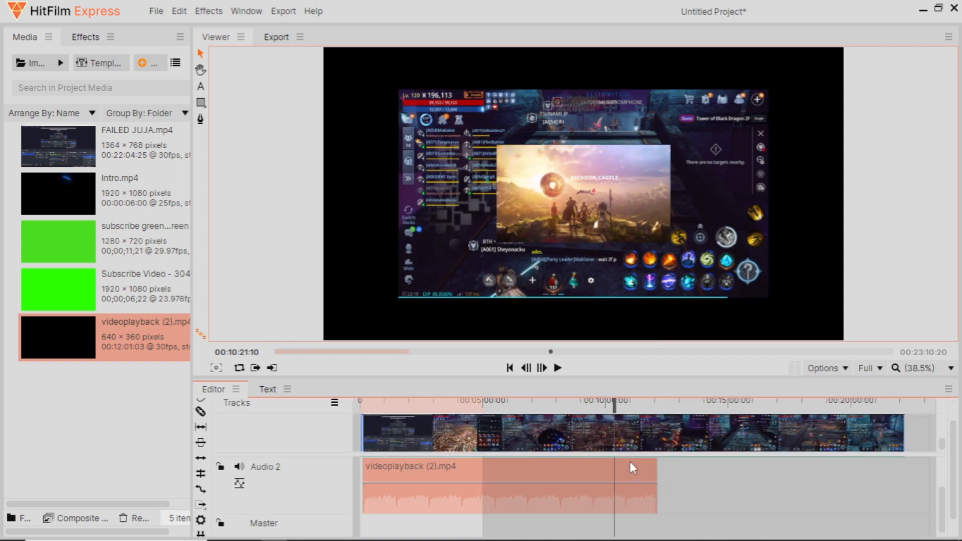
left_click(673, 479)
left_click(653, 472)
scroll(653, 472, "up", 3)
scroll(661, 459, "up", 2)
left_click(647, 449)
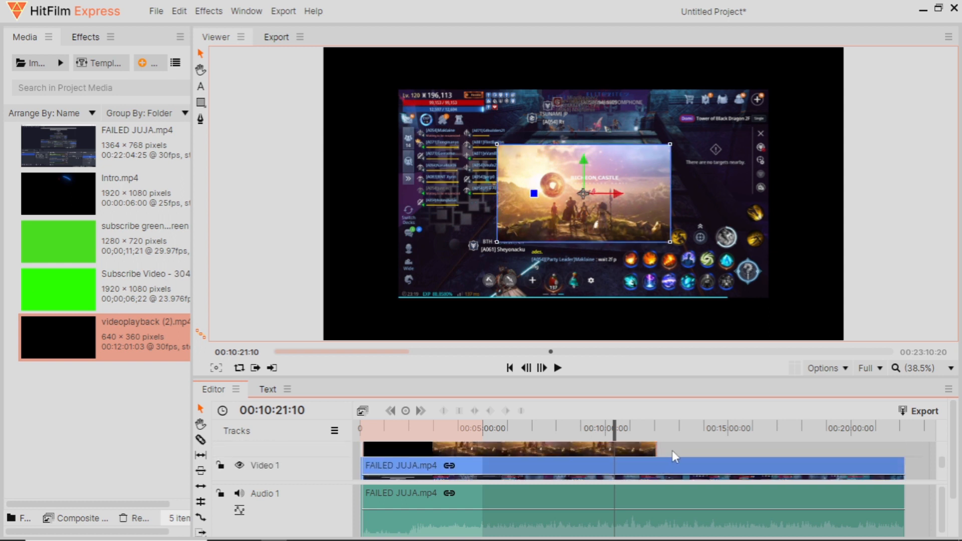
Step: Delete the audio part of videoplayback (2).mp4 from the Audio 2 track and undo the deletion
scroll(635, 448, "down", 1)
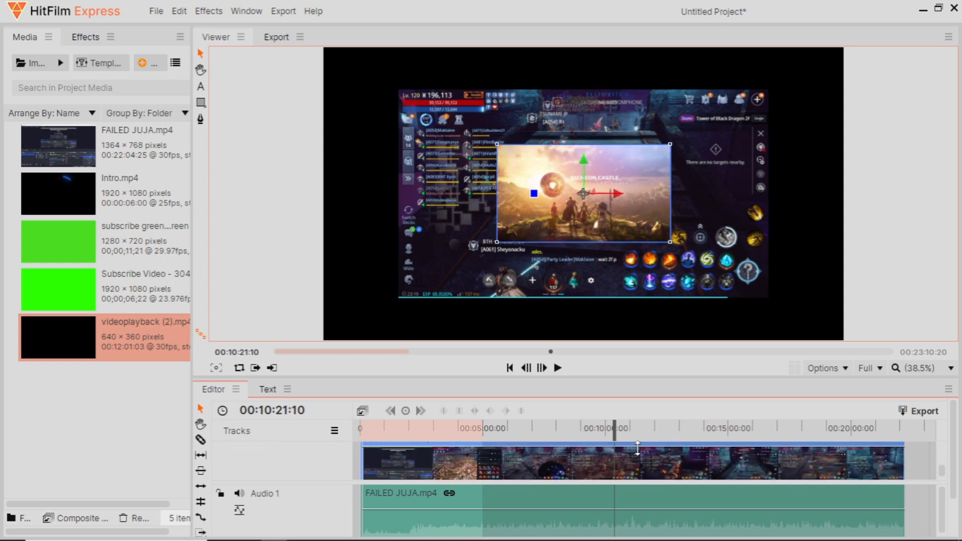
scroll(637, 448, "down", 3)
left_click(668, 477)
left_click(639, 473)
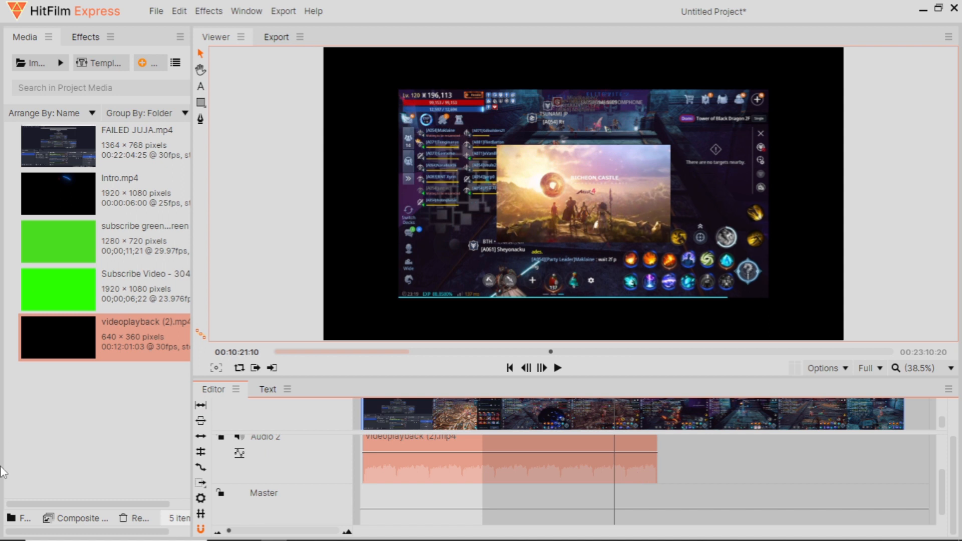
key("Delete")
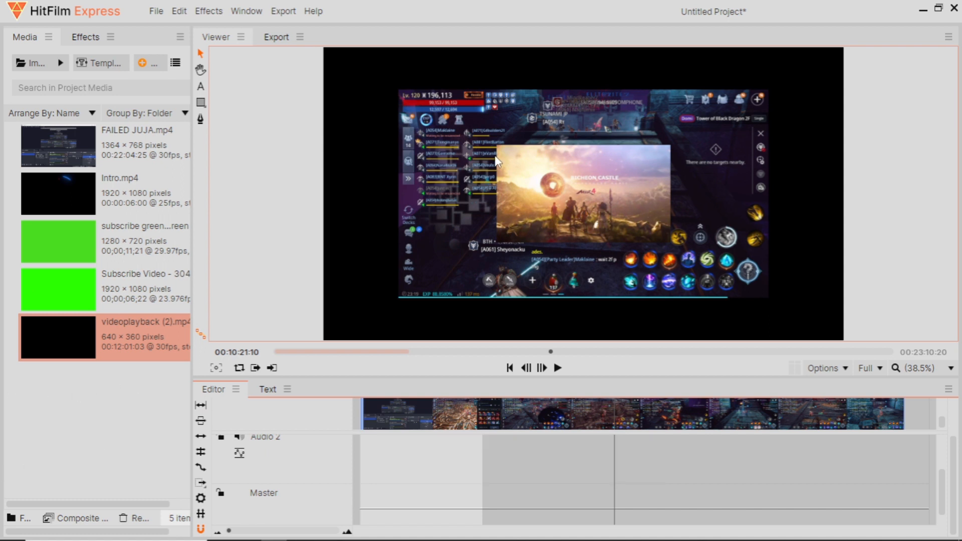
key("ctrl+z")
Step: Delete the video part of videoplayback (2).mp4 from the Video 2 track and undo the deletion
scroll(581, 491, "up", 4)
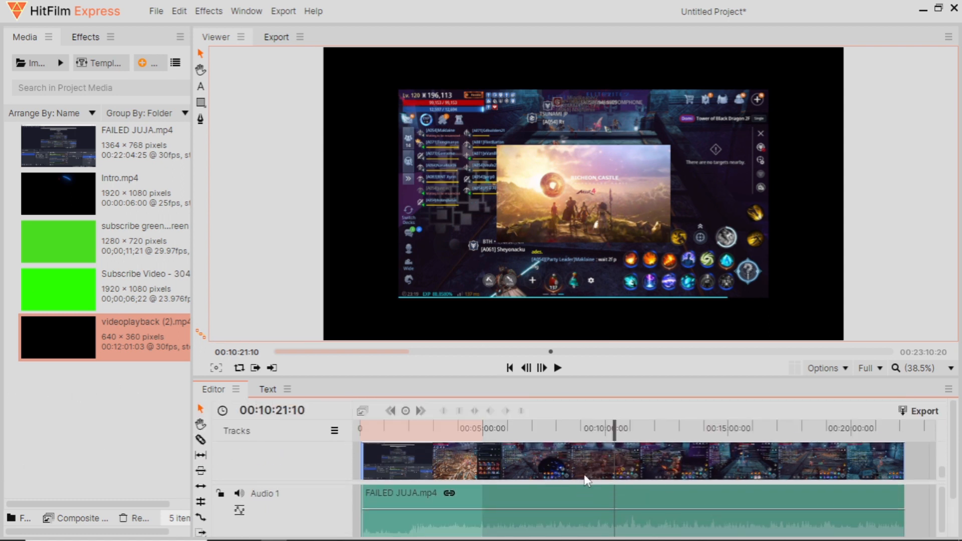
scroll(600, 463, "up", 1)
left_click(638, 462)
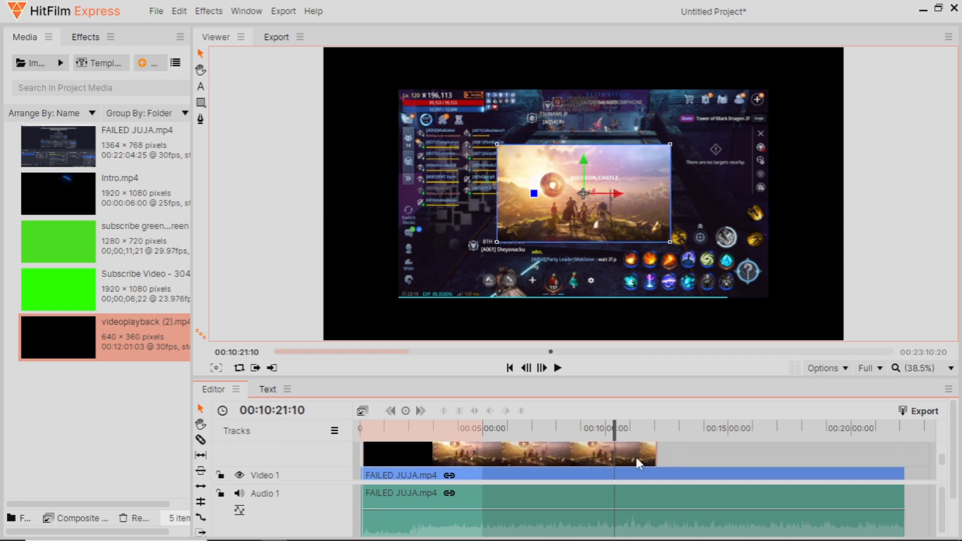
key("Delete")
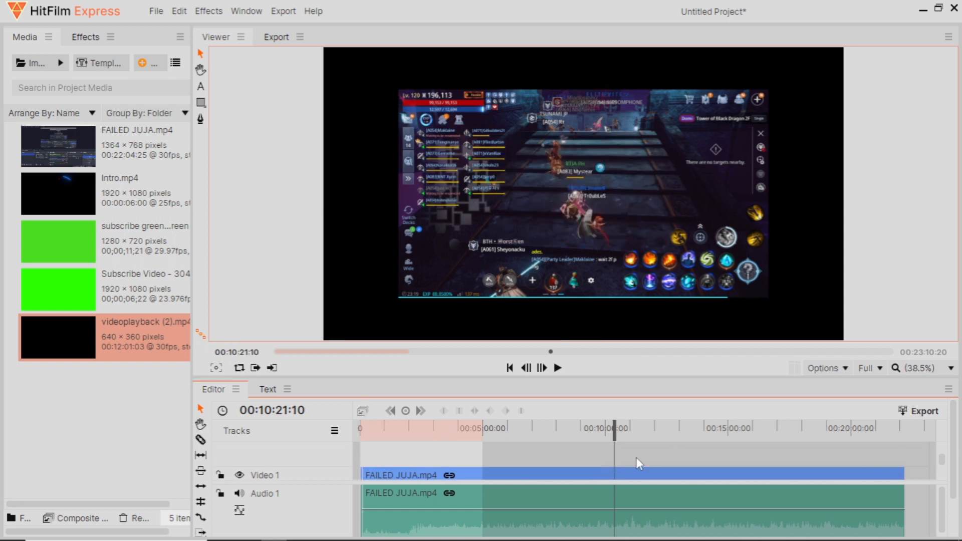
key("ctrl+z")
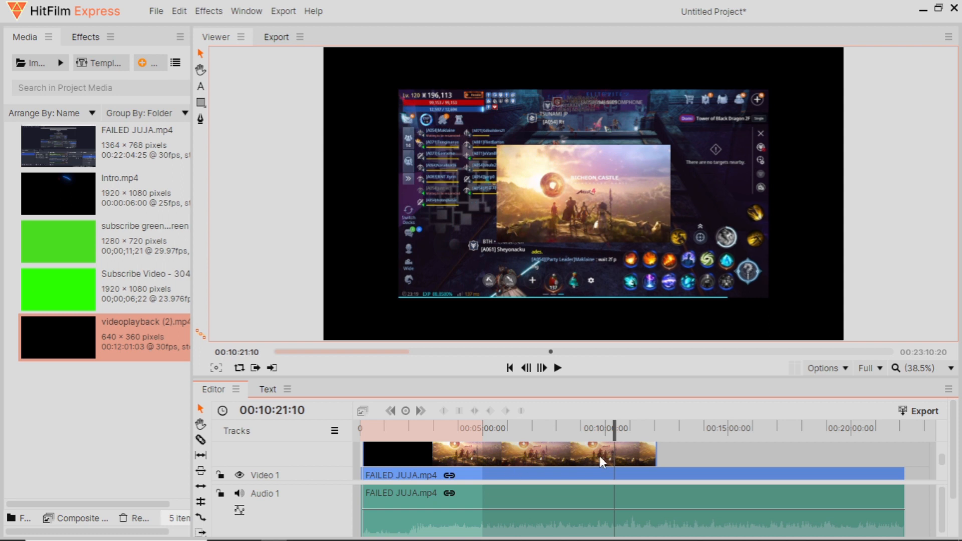
Step: Remove the video part of videoplayback (2).mp4 from the Video 2 track, keeping only its audio on Audio 2
left_click_drag(639, 454, 648, 492)
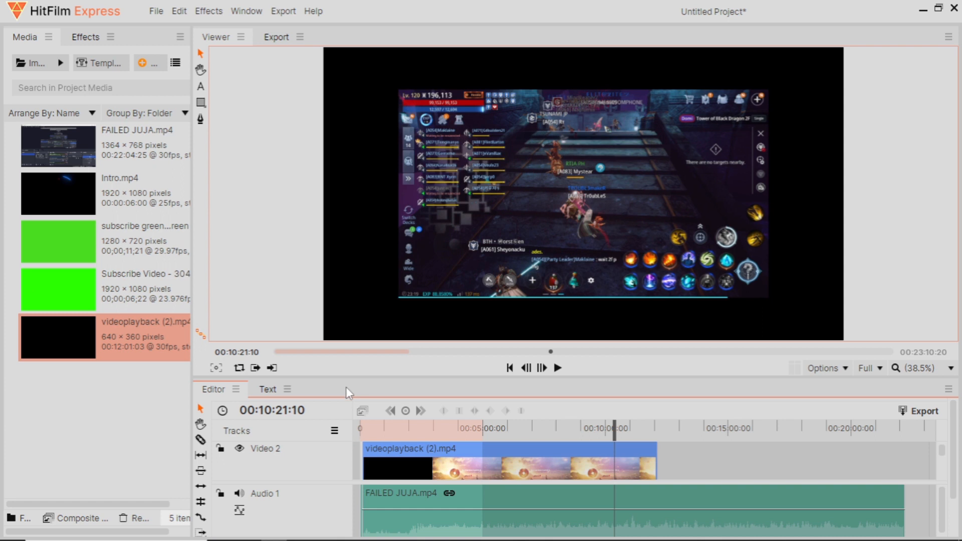
scroll(314, 473, "down", 1)
scroll(669, 478, "up", 1)
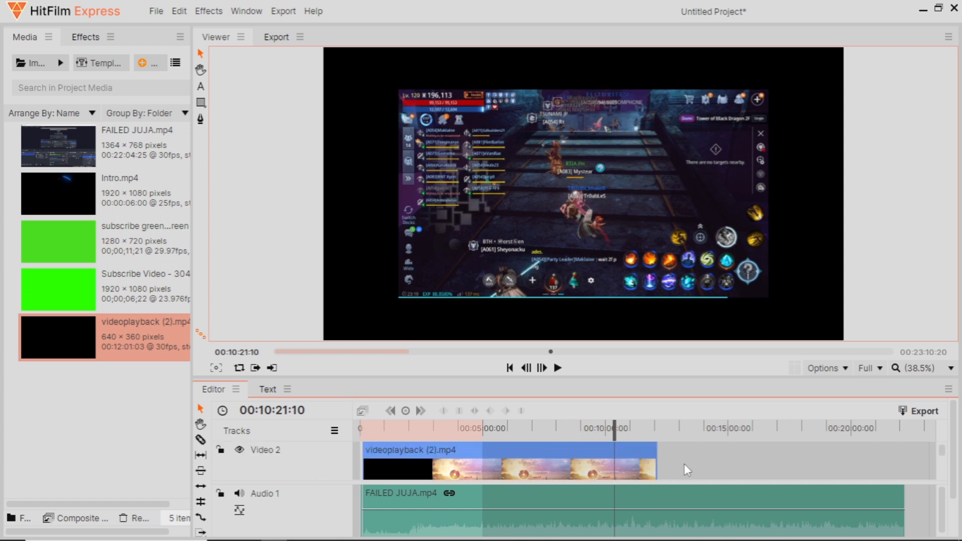
left_click(632, 460)
key("Delete")
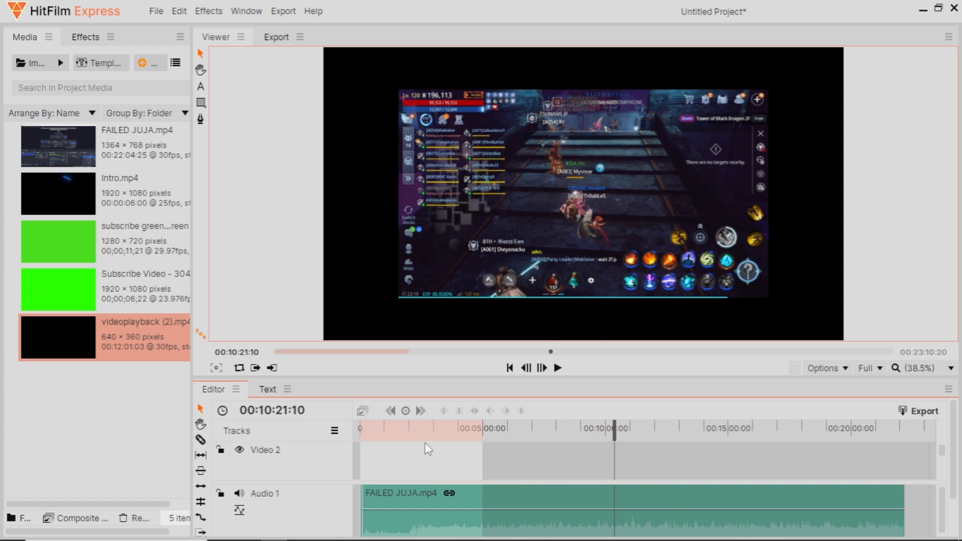
scroll(475, 473, "down", 1)
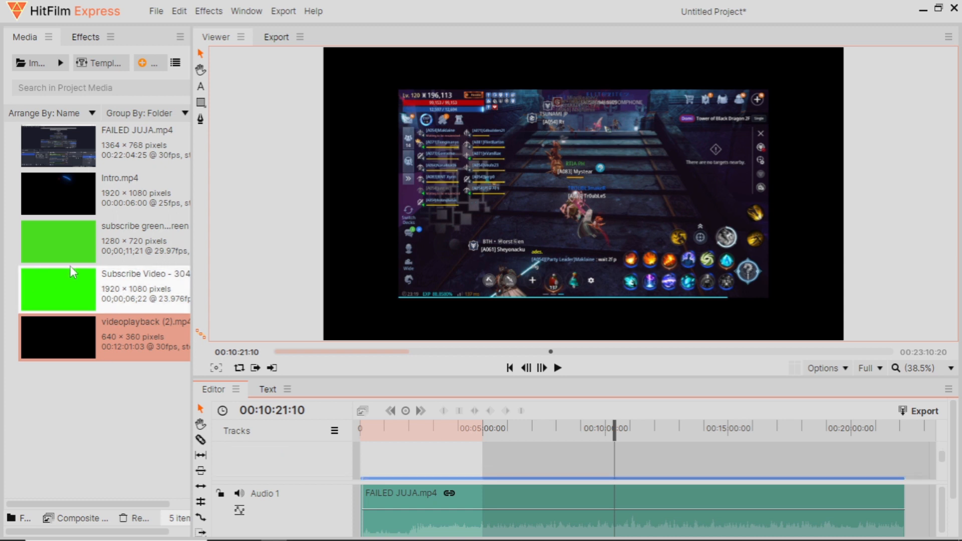
Step: Place the Subscribe Video clip on Video 2 just past the end of the videoplayback (2).mp4 audio, unlink it and delete its audio
left_click_drag(57, 288, 670, 498)
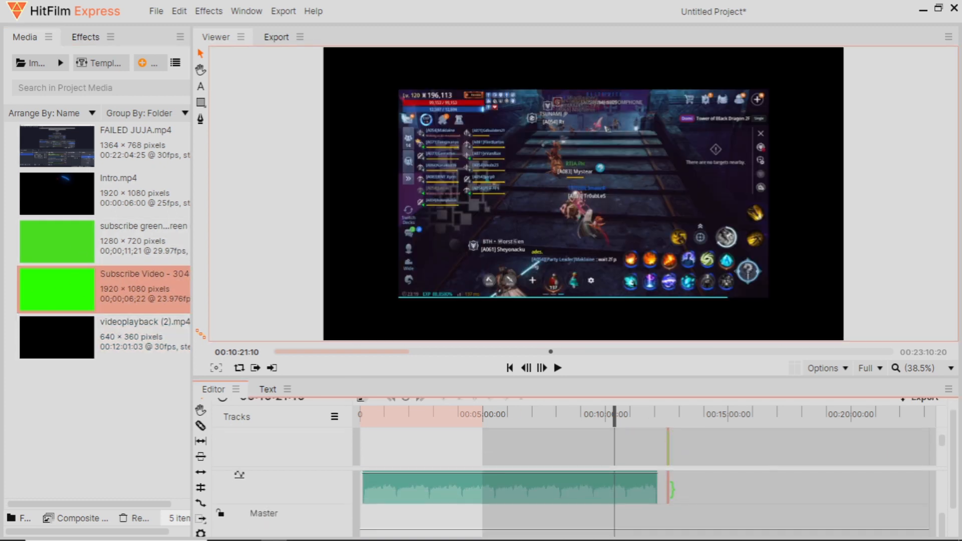
right_click(668, 489)
left_click(701, 335)
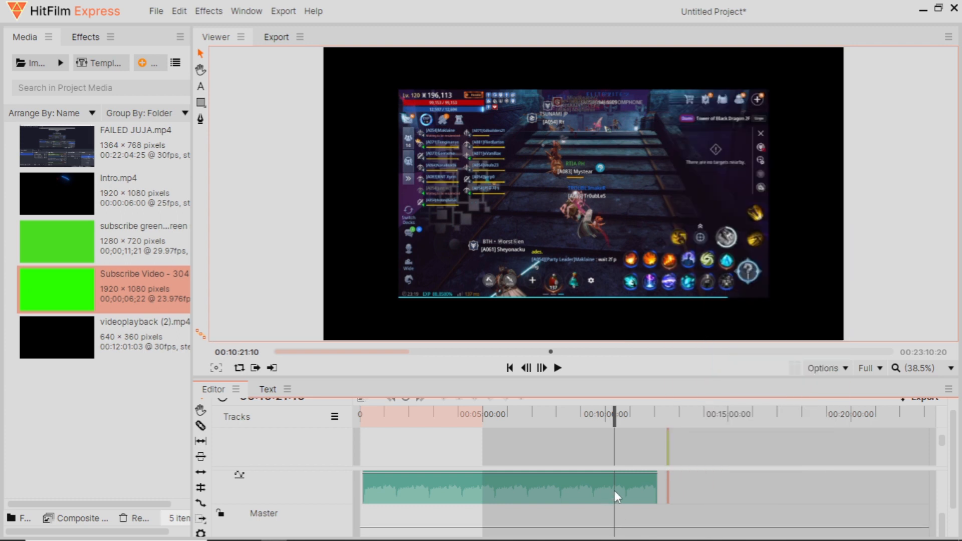
key("Delete")
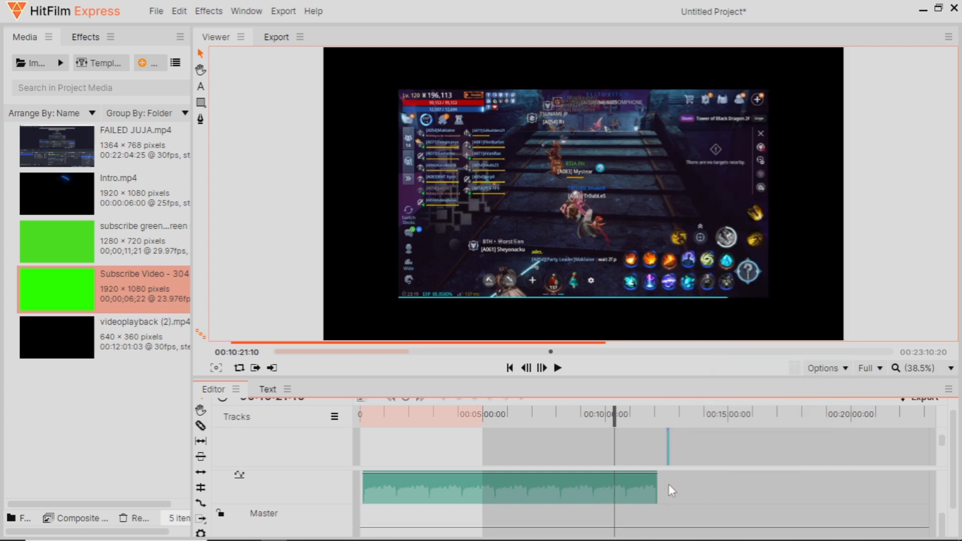
Step: Move the Subscribe Video clip on Video 2 to about 00:02:33 and preview it at 00:02:33:05
scroll(651, 491, "up", 3)
scroll(627, 455, "down", 1)
scroll(627, 455, "down", 1)
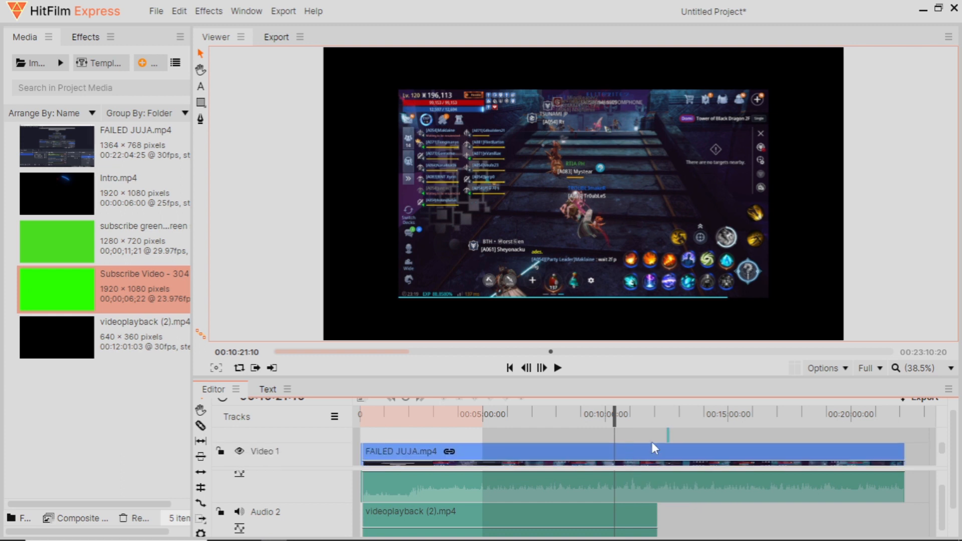
left_click_drag(668, 436, 423, 448)
left_click(423, 420)
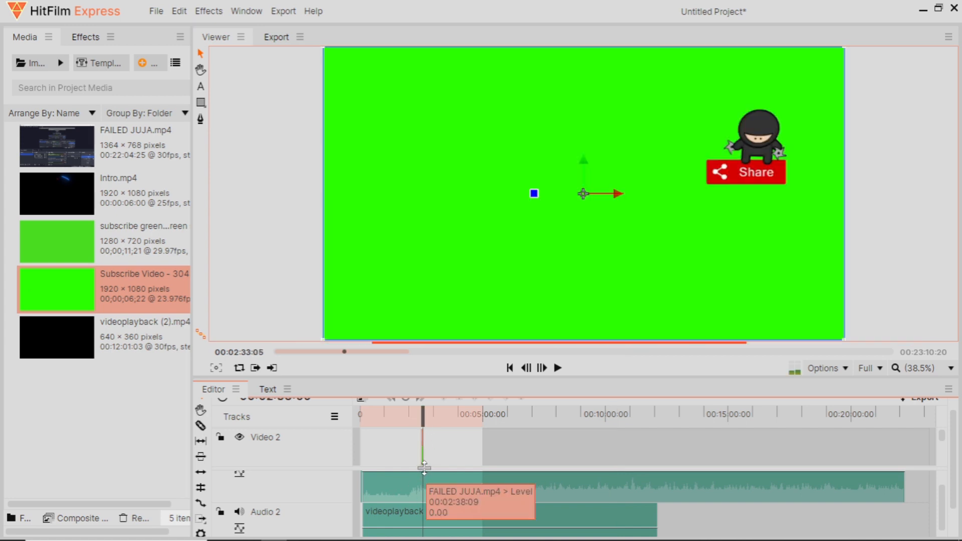
left_click(461, 438)
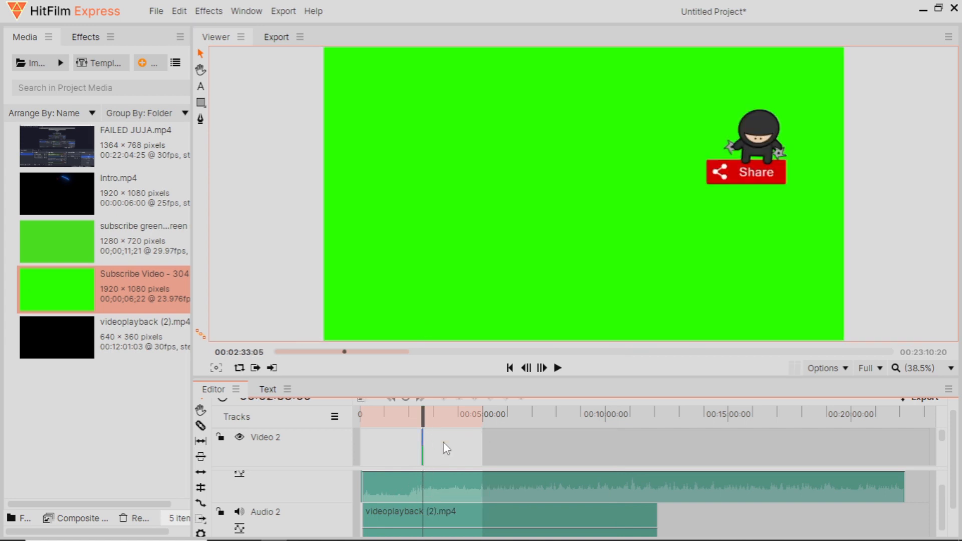
Step: Move the playhead to 00:03:33:11, select the FAILED JUJA.mp4 clip and scale its picture down slightly in the viewer
left_click(447, 414)
left_click(450, 488)
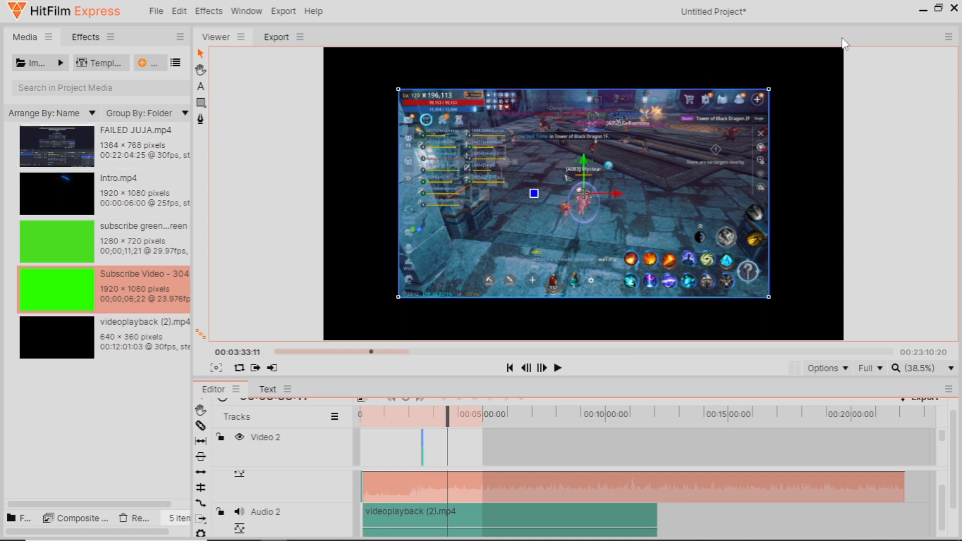
left_click_drag(769, 88, 747, 102)
left_click(717, 519)
left_click(695, 486)
scroll(681, 486, "up", 2)
scroll(686, 488, "down", 2)
scroll(702, 515, "up", 2)
scroll(662, 455, "down", 1)
Step: Apply Fit To Frame and Fit To Frame Width to FAILED JUJA.mp4, and undo back to the reduced size
right_click(591, 470)
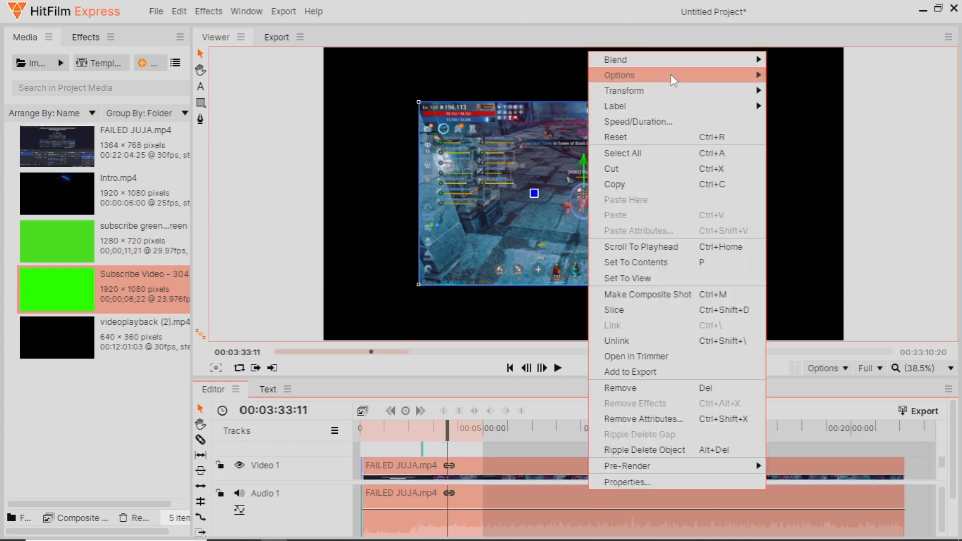
mouse_move(666, 89)
left_click(819, 90)
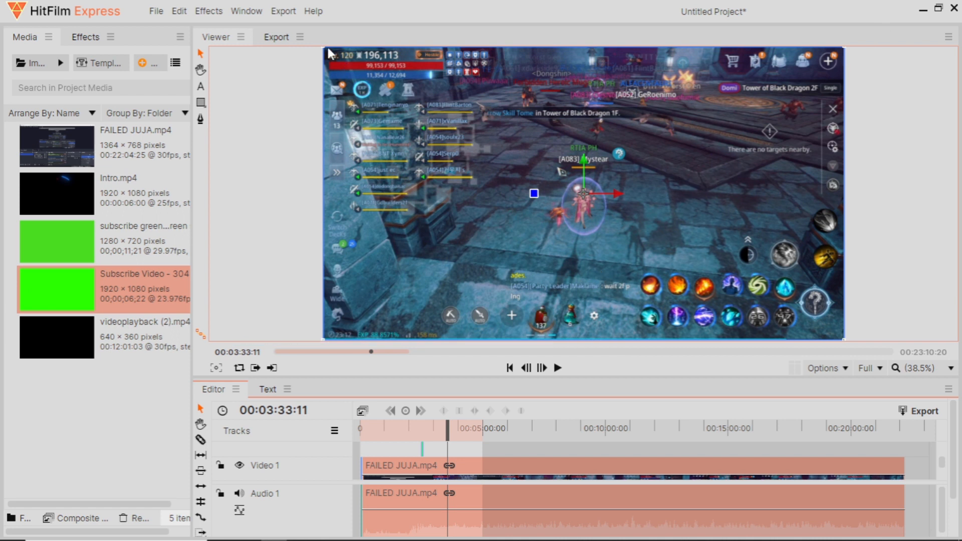
right_click(609, 476)
mouse_move(725, 78)
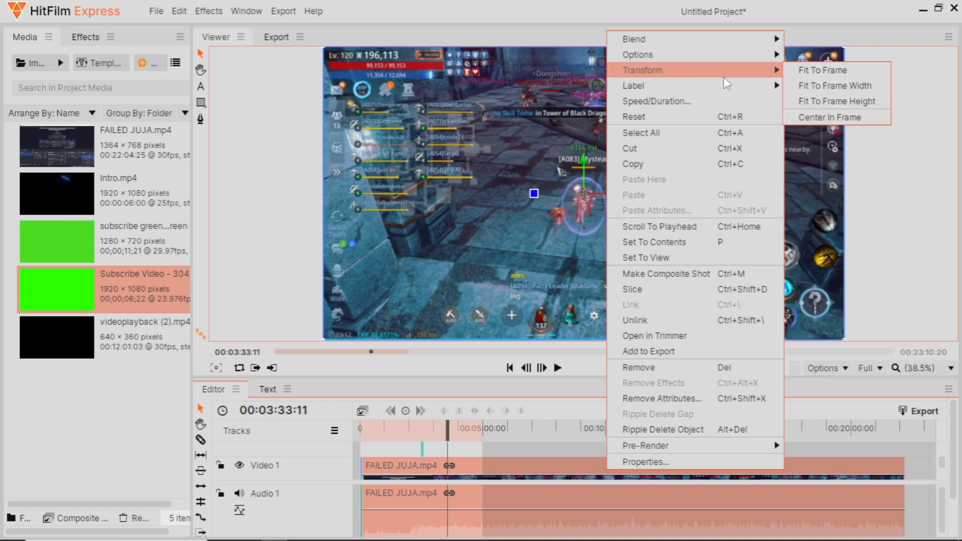
left_click(852, 84)
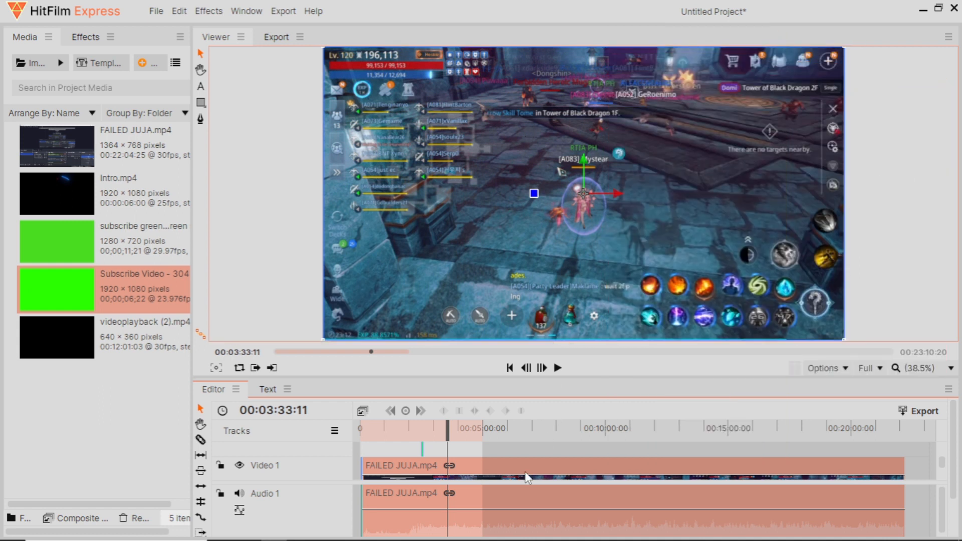
key("ctrl+z")
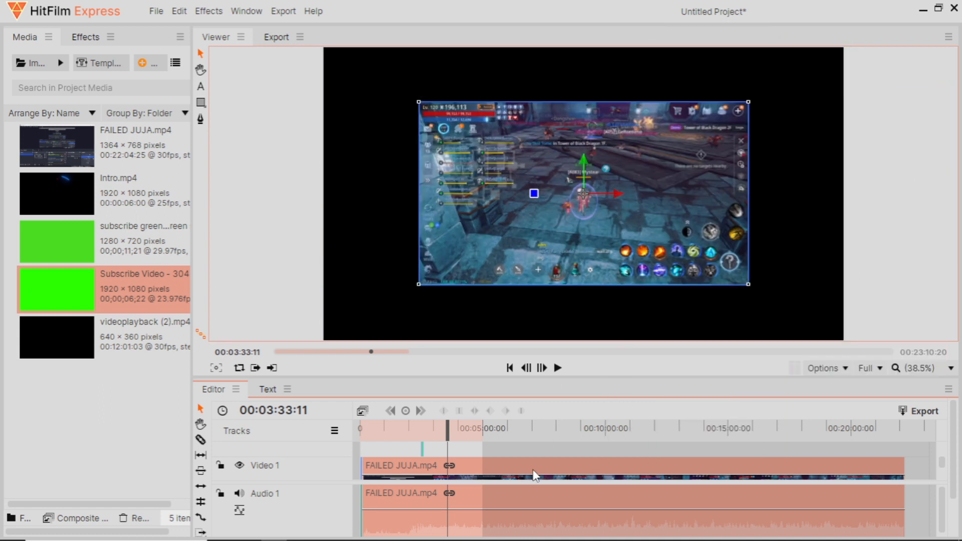
Step: Try the Fit To Frame Width transform on the reduced FAILED JUJA.mp4 clip again and undo it
right_click(535, 475)
mouse_move(671, 70)
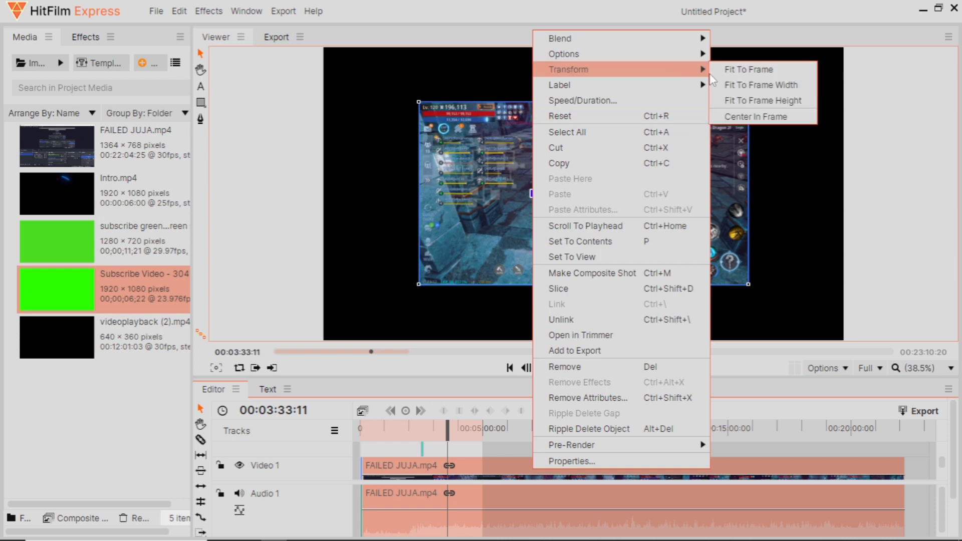
left_click(736, 89)
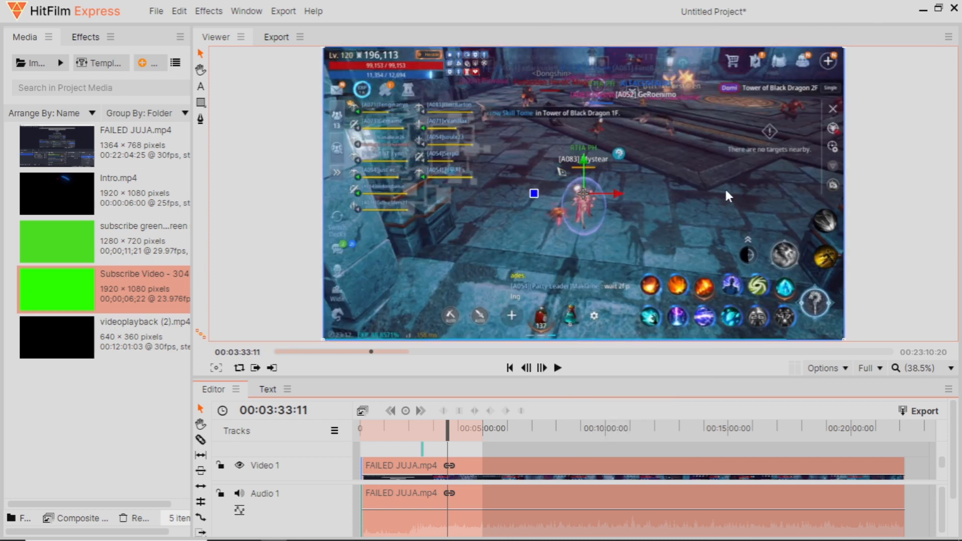
key("ctrl+z")
Step: Fit FAILED JUJA.mp4 to the frame height and squeeze its picture horizontally, leaving black bars on both sides
right_click(564, 465)
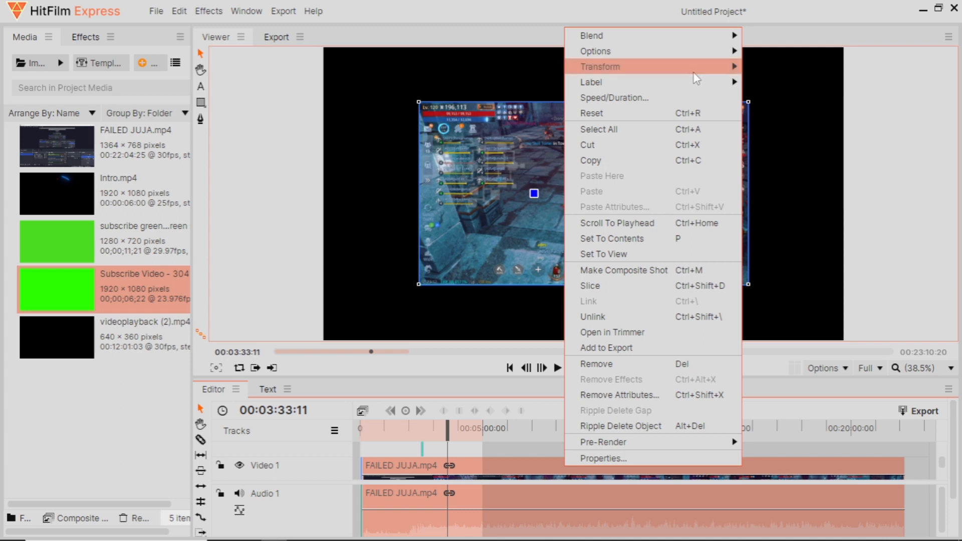
mouse_move(693, 67)
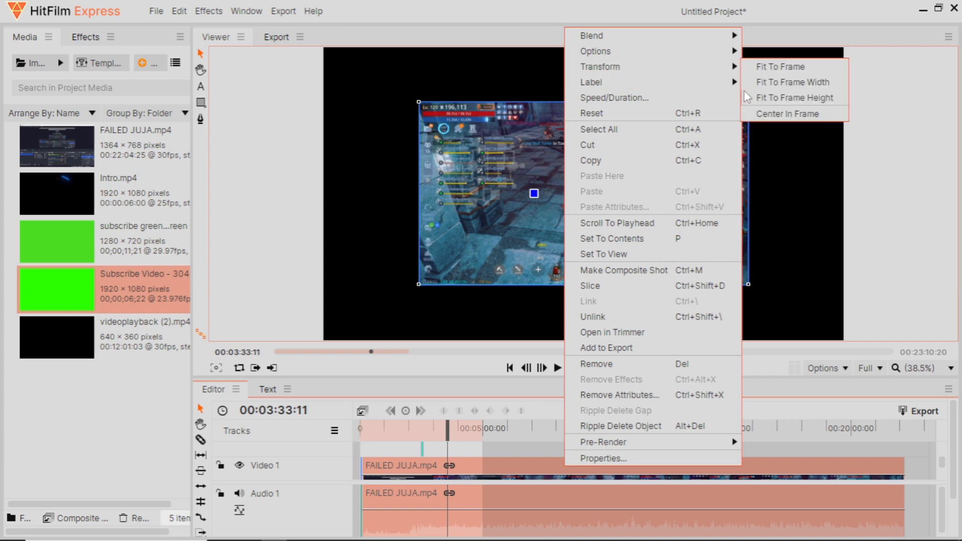
left_click(782, 94)
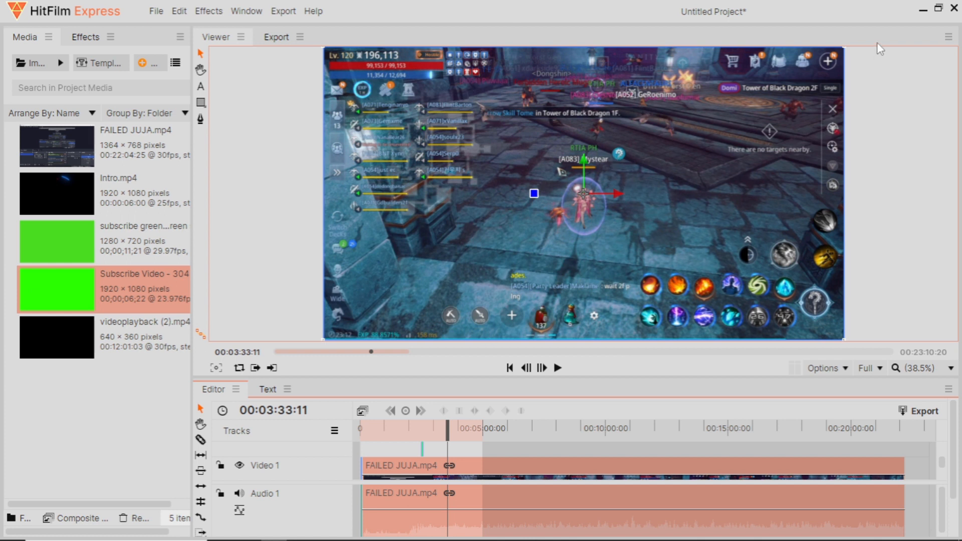
mouse_move(845, 48)
left_mouse_down()
mouse_move(900, 57)
mouse_move(941, 35)
mouse_move(960, 11)
mouse_move(842, 49)
left_mouse_up()
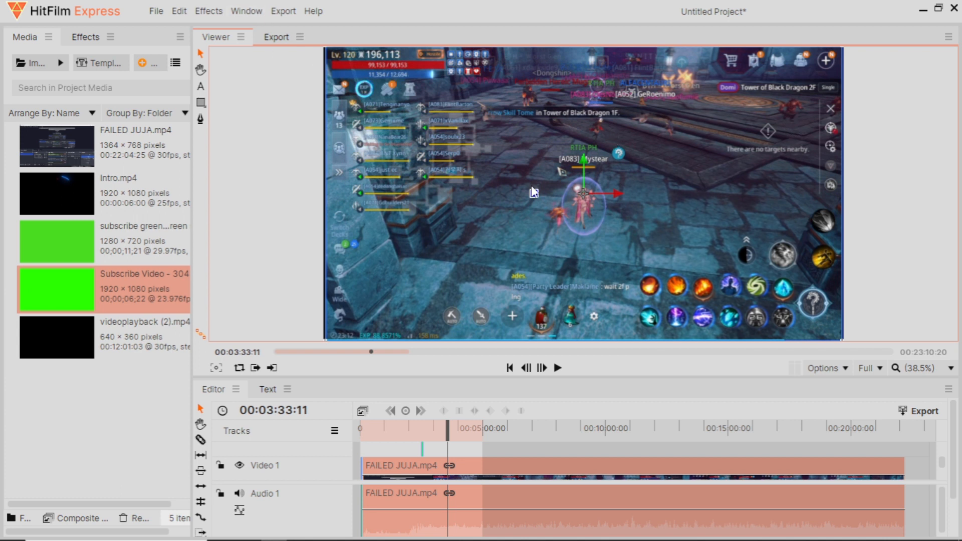
left_click_drag(843, 49, 786, 48)
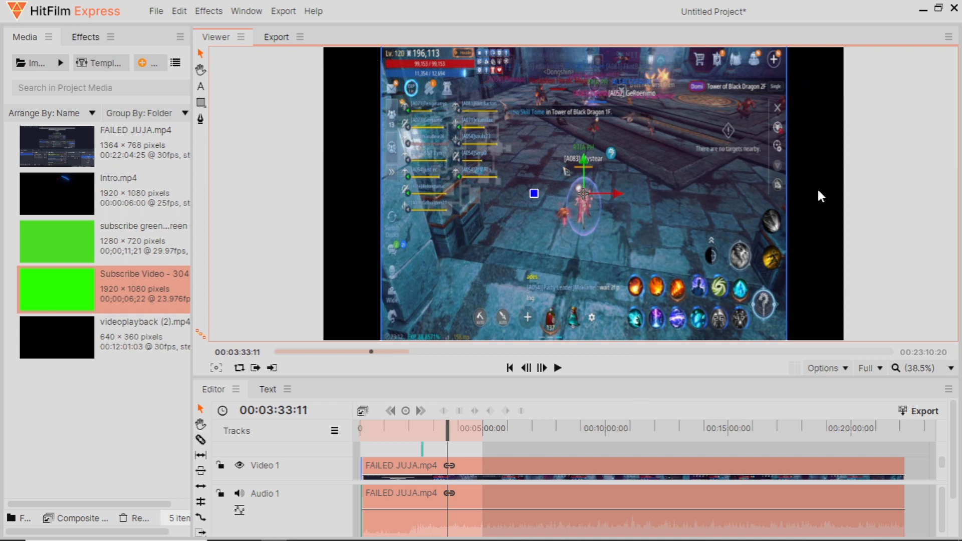
Step: Place the subscribe green screen clip on the Video 2 track at 00:03:33:11
left_click(919, 478)
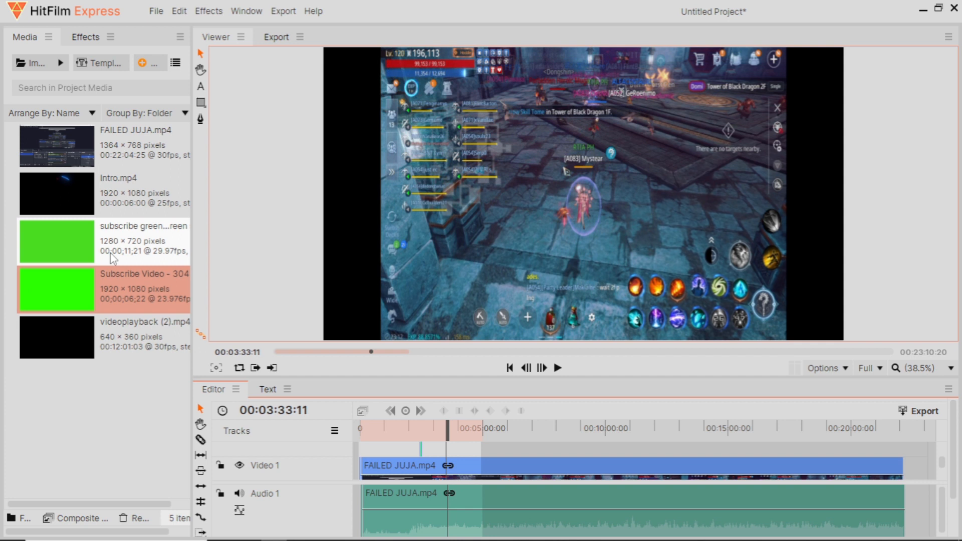
left_click_drag(86, 245, 447, 461)
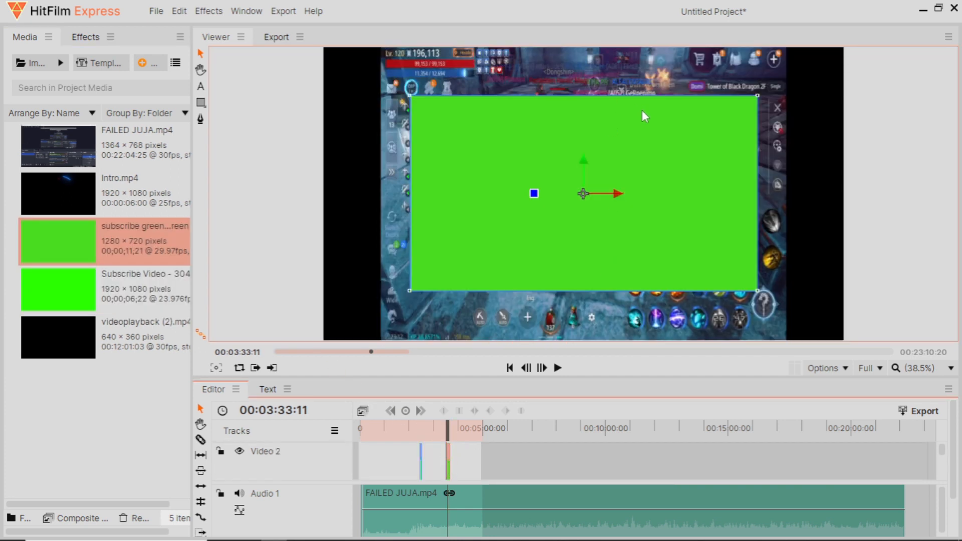
scroll(498, 448, "down", 1)
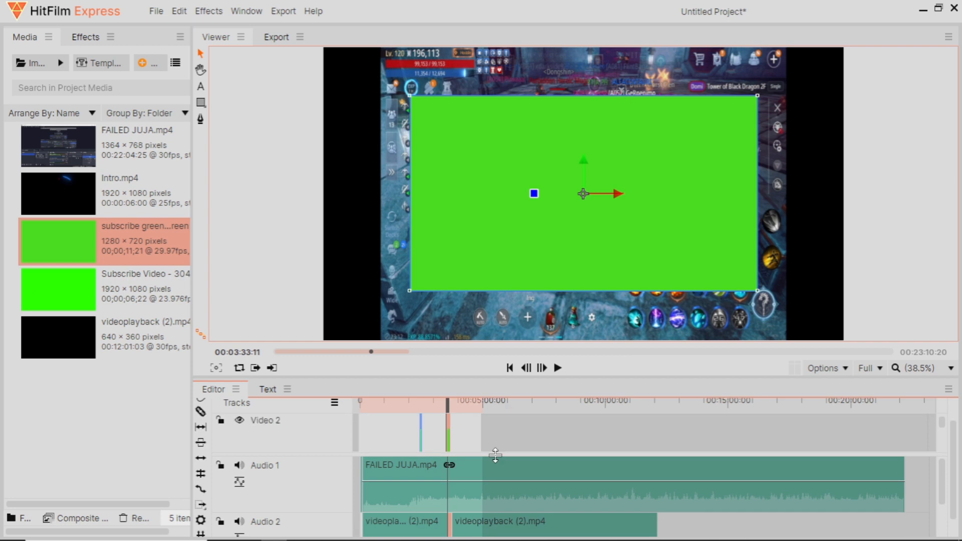
scroll(483, 466, "up", 1)
scroll(481, 456, "down", 1)
left_click(459, 455)
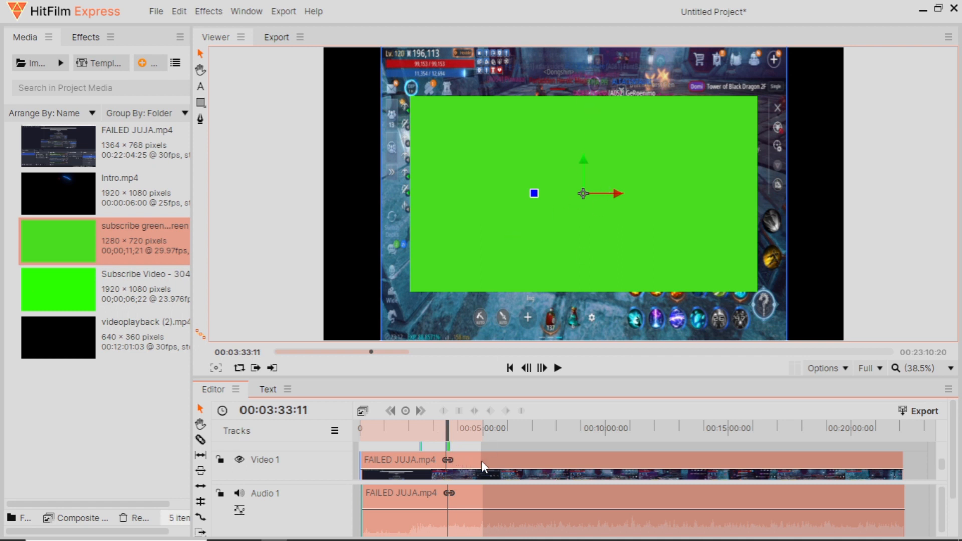
key("Delete")
left_click_drag(447, 439, 450, 484)
key("ctrl+z")
scroll(508, 160, "up", 1)
scroll(515, 193, "down", 2)
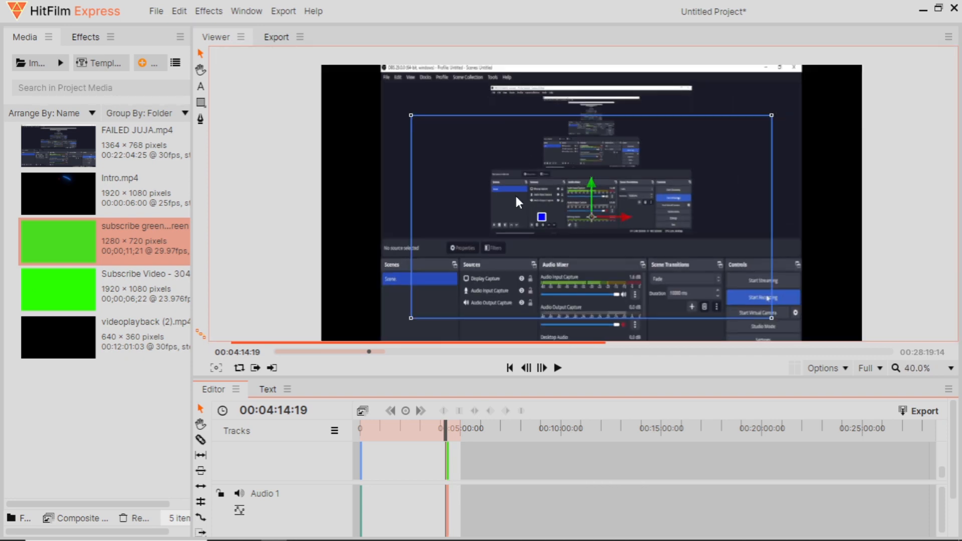
left_click_drag(641, 157, 690, 135)
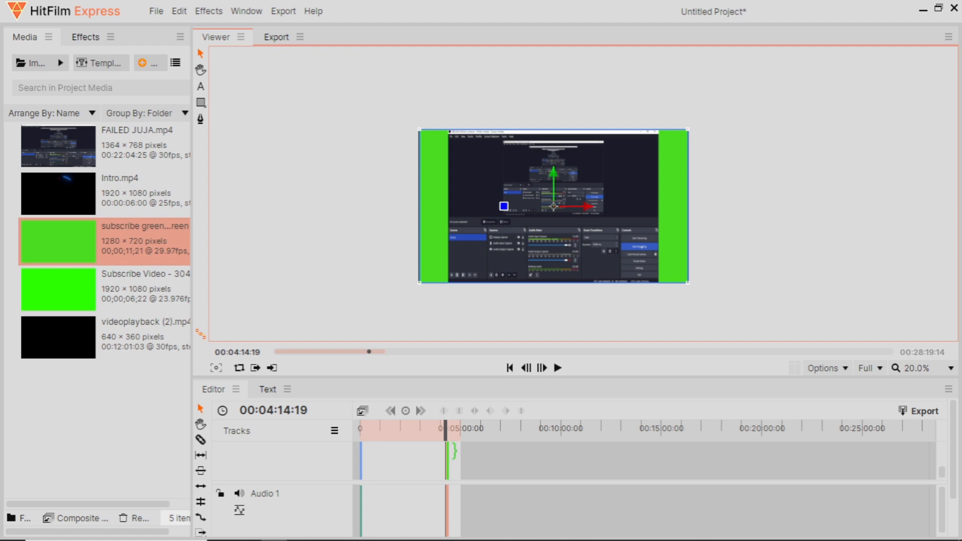
scroll(536, 178, "up", 2)
scroll(541, 179, "down", 2)
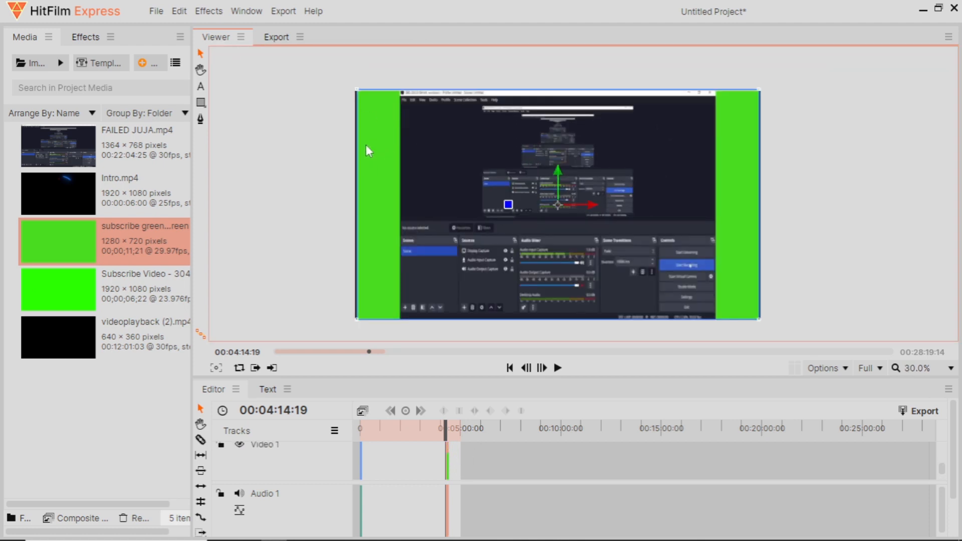
scroll(481, 452, "up", 1)
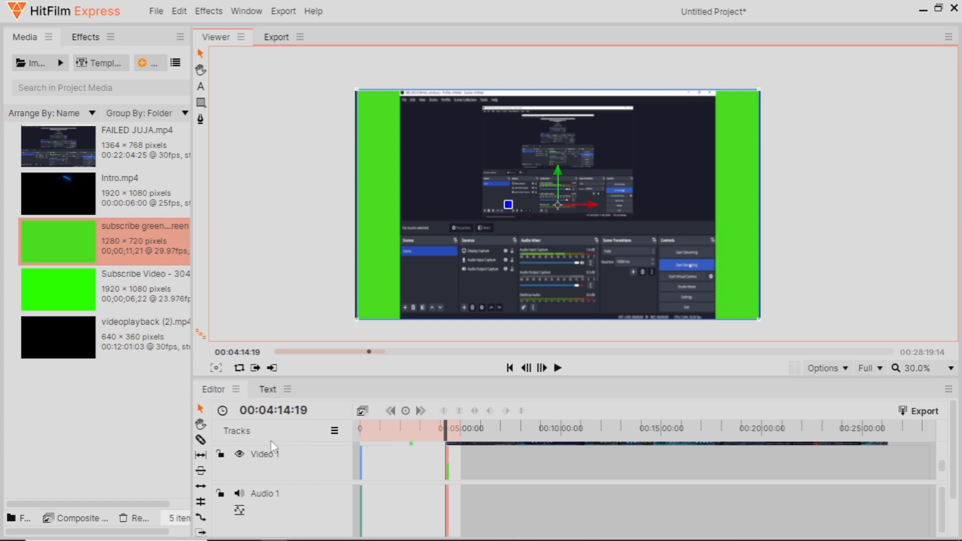
scroll(477, 465, "up", 4)
key("ctrl+z")
key("ctrl+z")
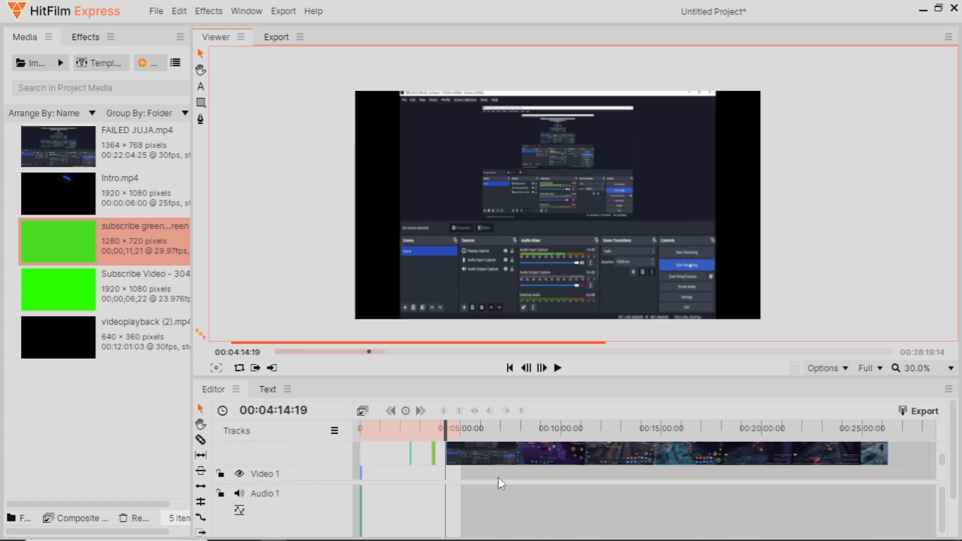
key("ctrl+z")
key("ctrl+z")
key("ctrl+z")
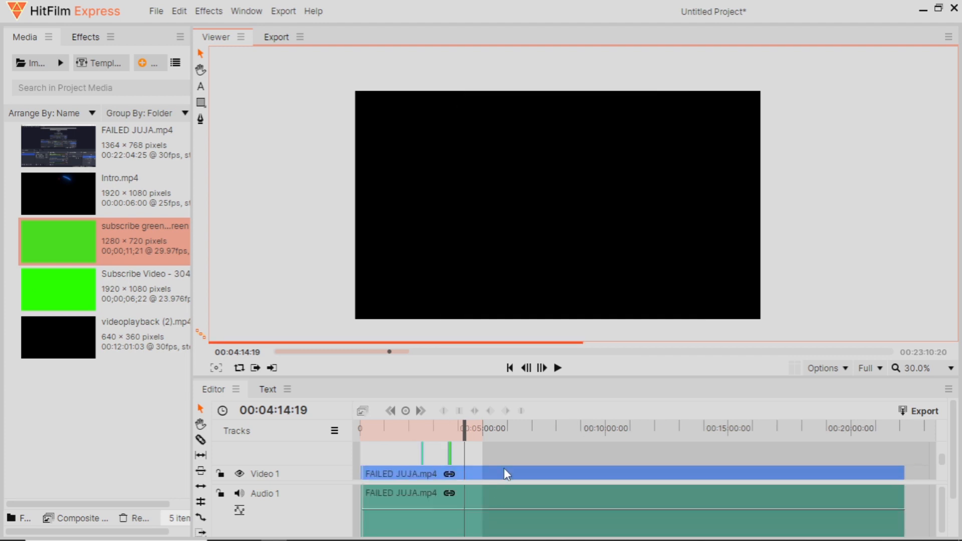
Step: Scrub through the timeline and play the subscribe green screen overlay from 00:03:42:01
left_click_drag(449, 428, 474, 431)
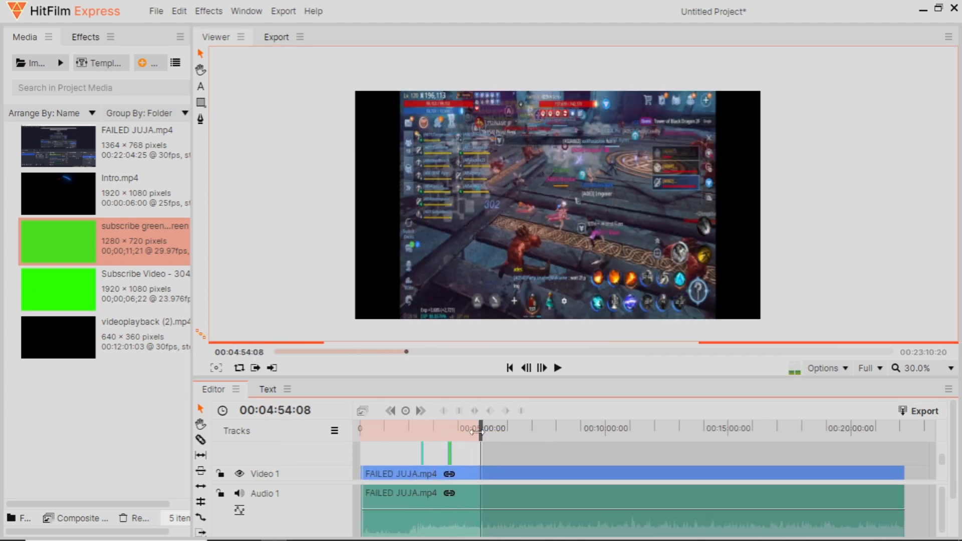
left_click(452, 426)
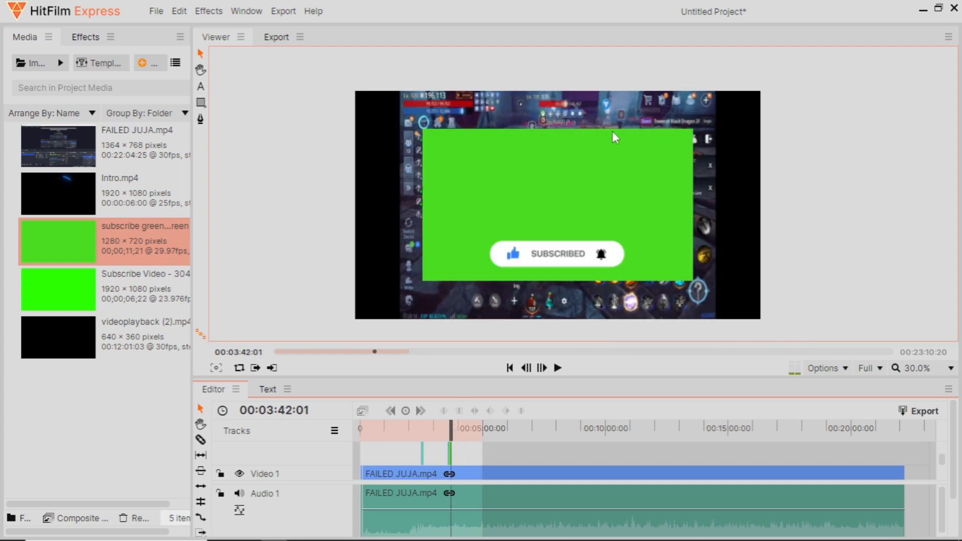
key("space")
key("space")
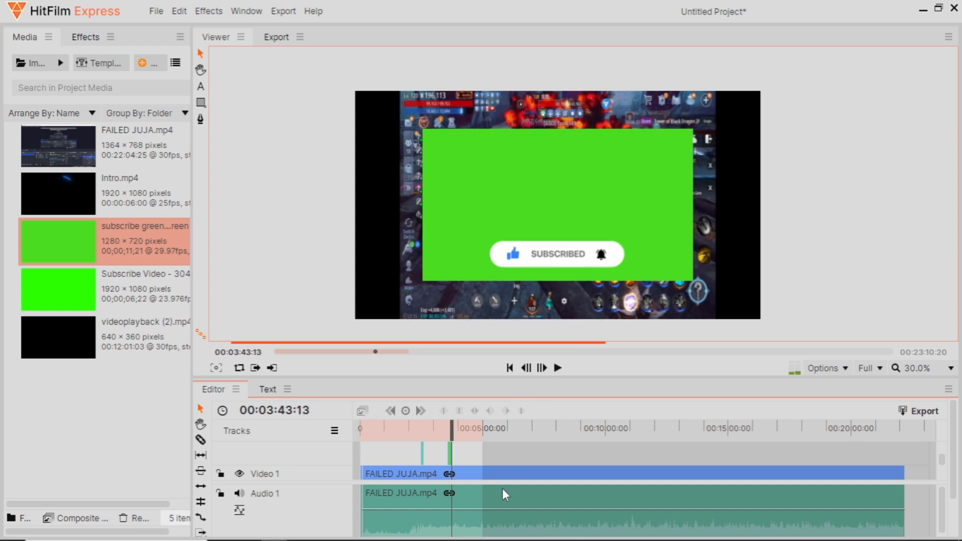
Step: Lower the audio level of FAILED JUJA.mp4 on Audio 1 to about -53.33 and play the section back
left_click_drag(496, 466, 492, 457)
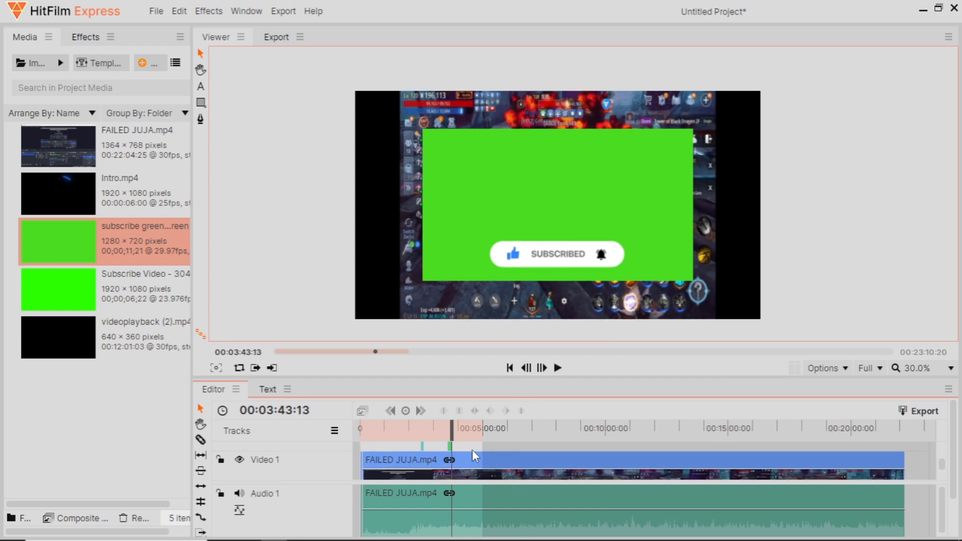
scroll(471, 449, "down", 3)
scroll(541, 516, "down", 5)
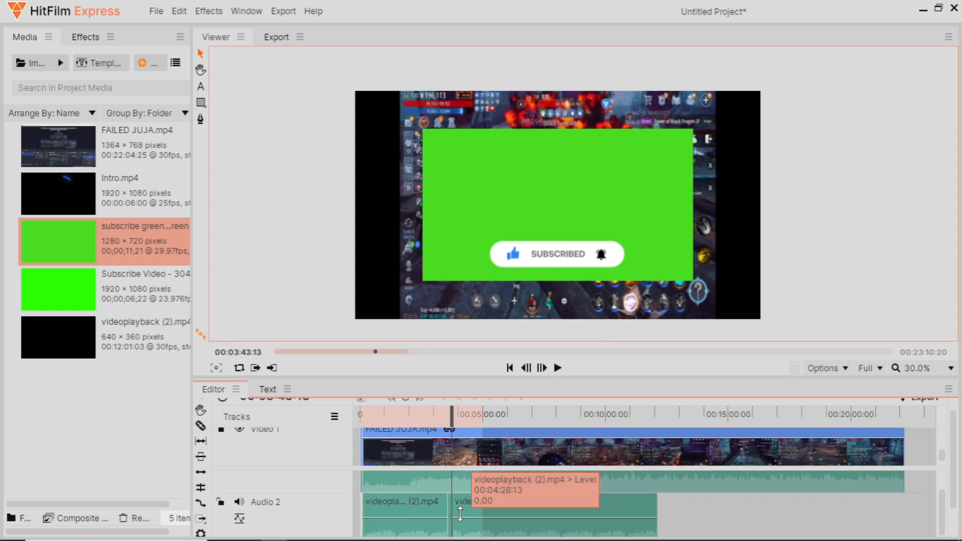
scroll(488, 515, "up", 1)
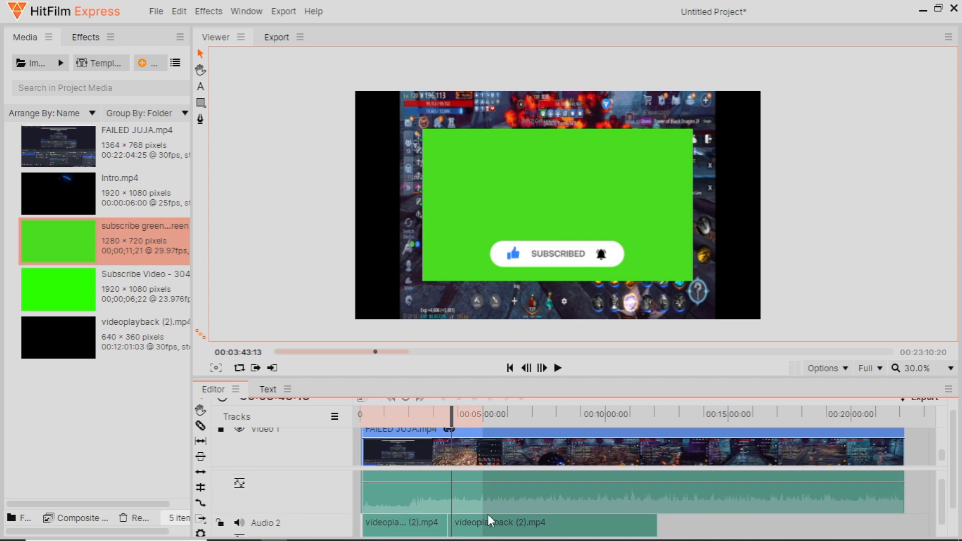
left_click_drag(470, 482, 470, 510)
key("space")
key("space")
key("space")
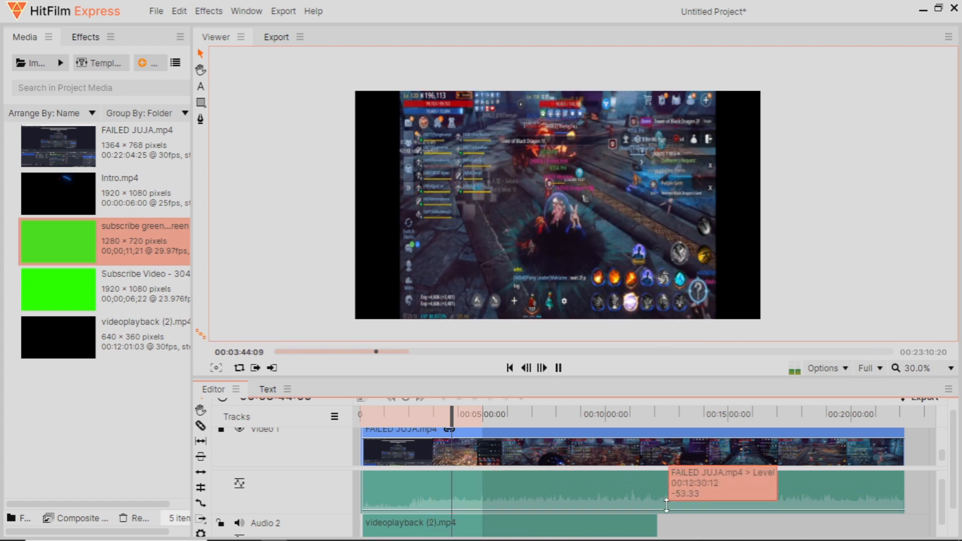
key("space")
Step: Raise the audio level of FAILED JUJA.mp4 to about -5.33, playing short sections to compare the sound
scroll(473, 485, "up", 5)
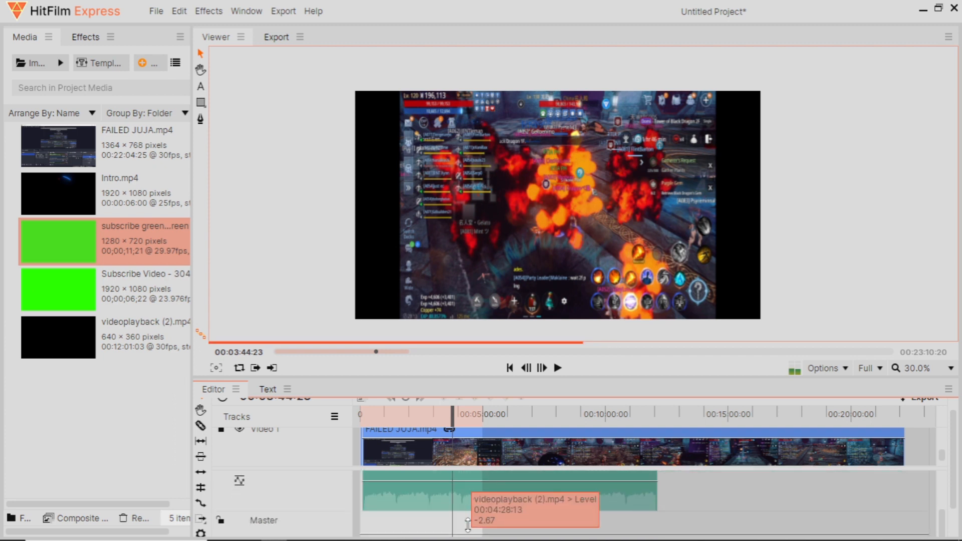
key("space")
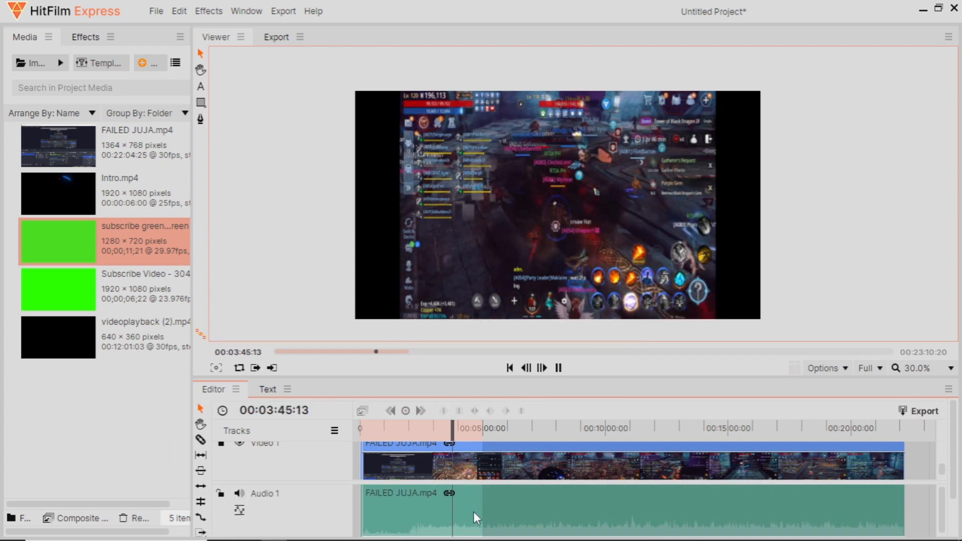
key("space")
scroll(484, 522, "down", 1)
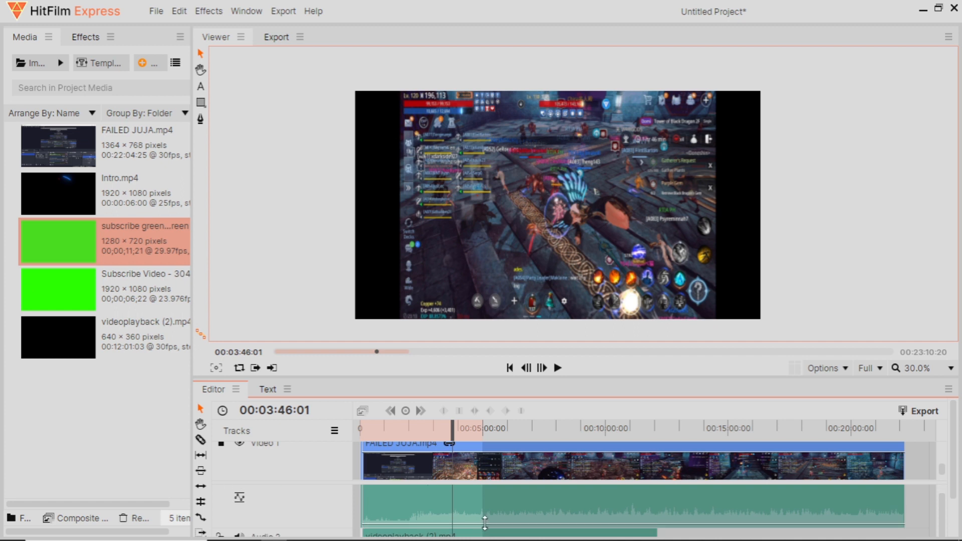
key("space")
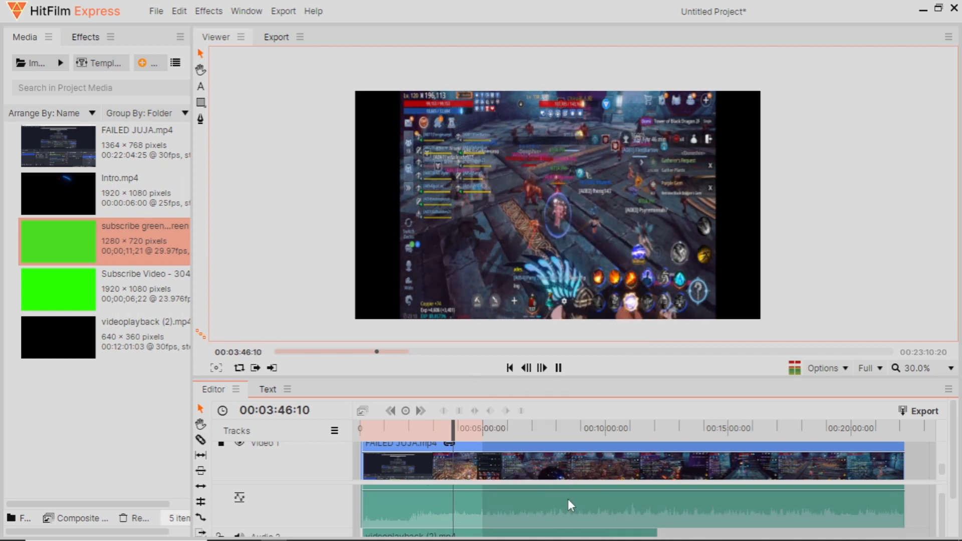
key("space")
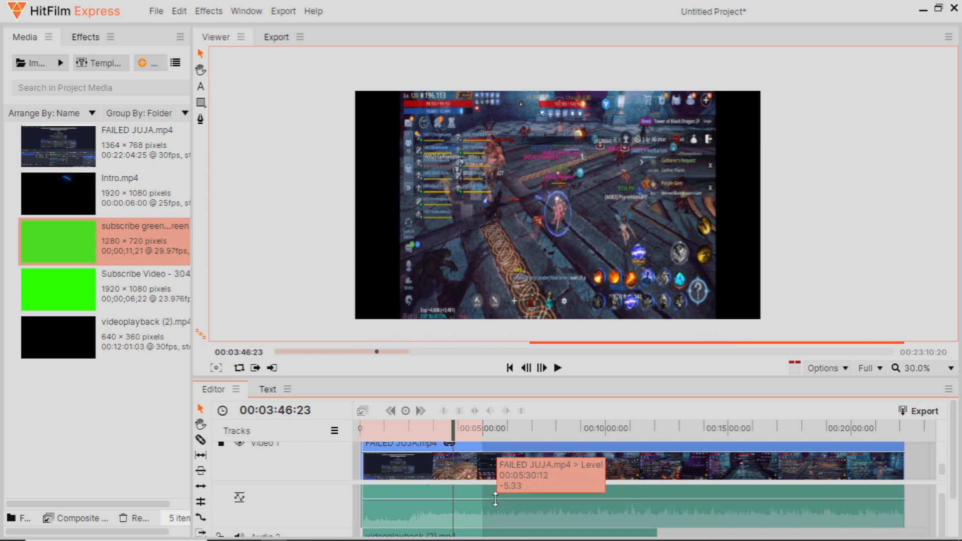
Step: Raise the audio level of the background music videoplayback (2).mp4 on the Audio 2 track
scroll(281, 491, "down", 1)
scroll(279, 488, "down", 2)
left_click_drag(489, 524, 503, 488)
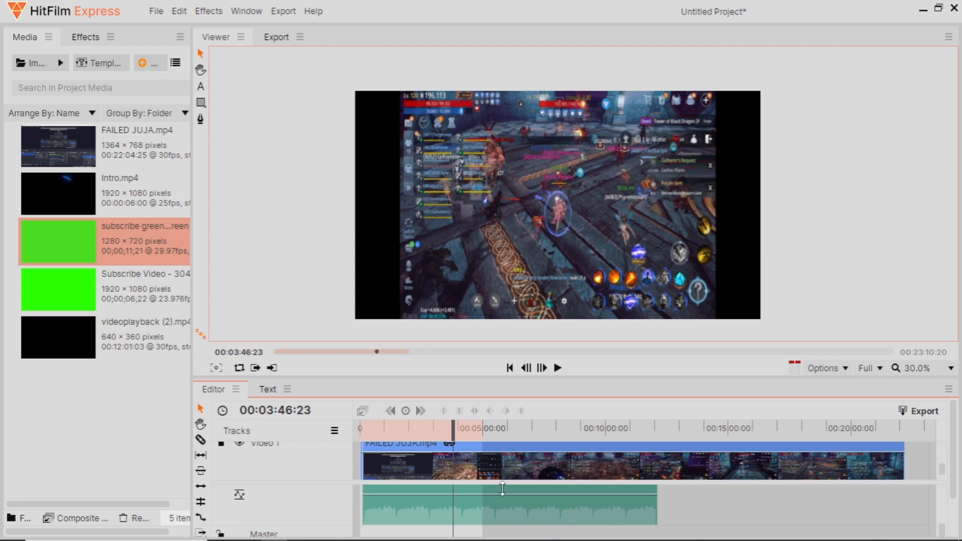
Step: Apply a fit-to-frame transform to FAILED JUJA.mp4 so its picture fills the whole frame
scroll(551, 512, "up", 2)
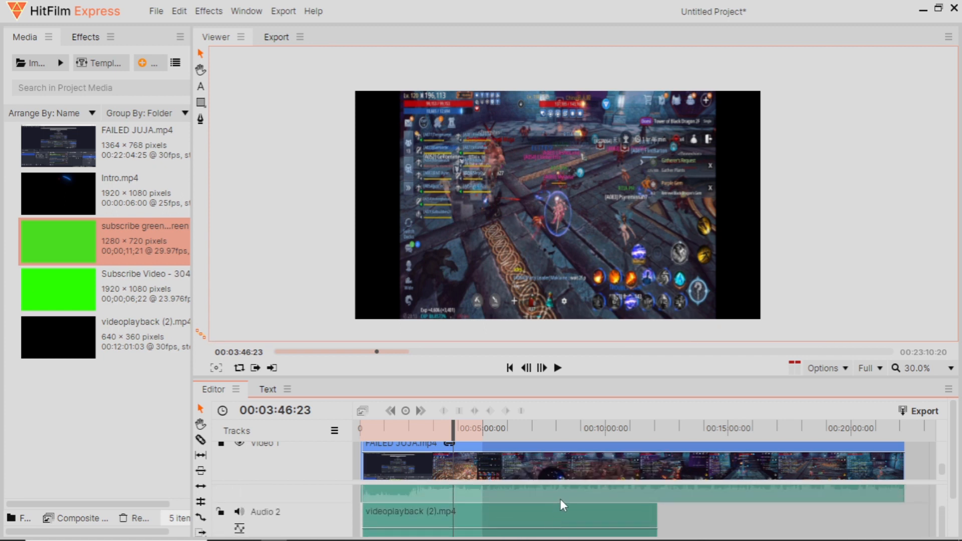
scroll(531, 501, "down", 2)
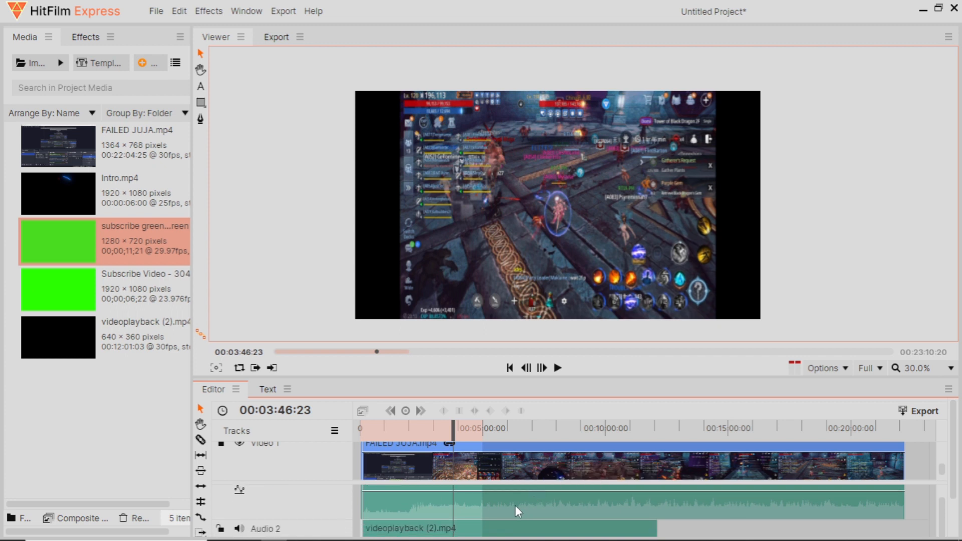
scroll(464, 494, "down", 1)
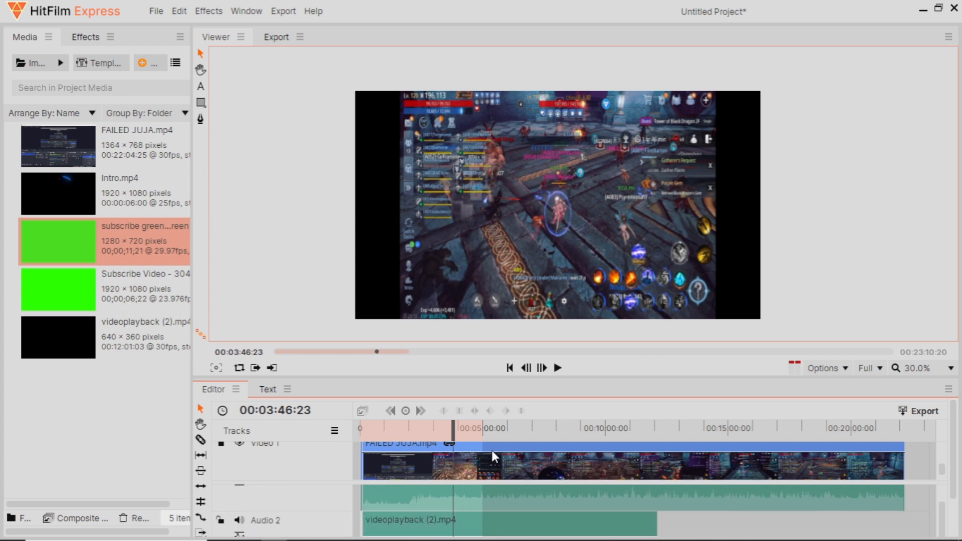
right_click(546, 490)
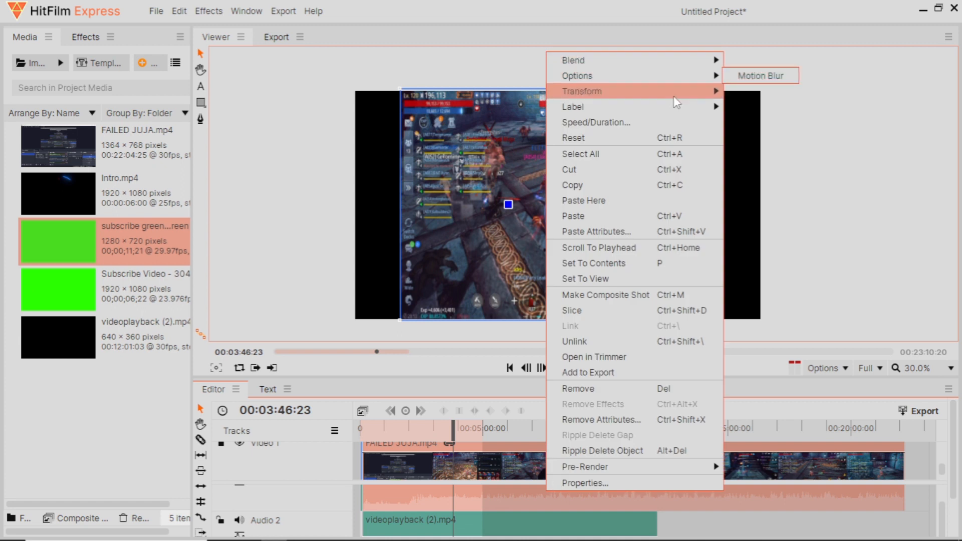
left_click(759, 91)
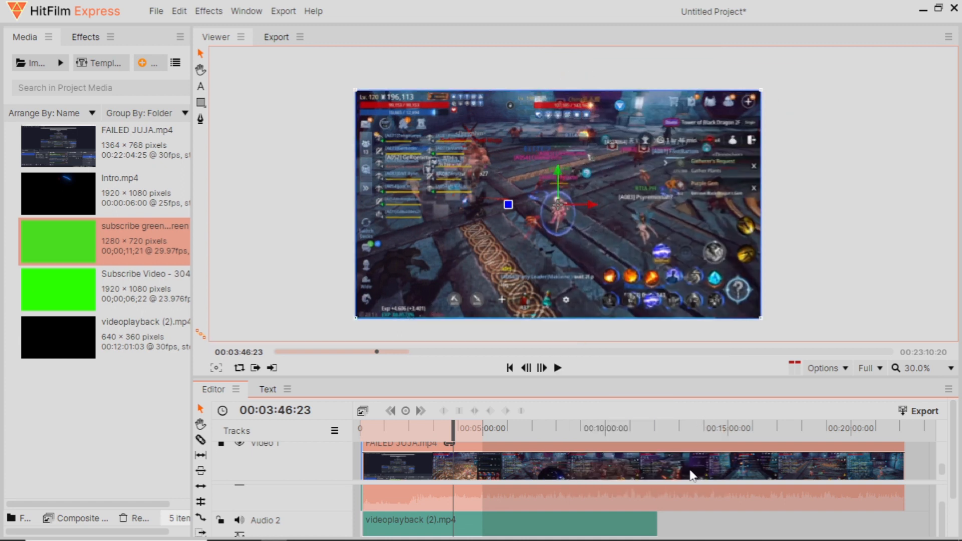
Step: Place the subscribe green screen clip on Video 2 near 00:12:33 and move its picture to the frame's upper-right corner
scroll(690, 474, "up", 1)
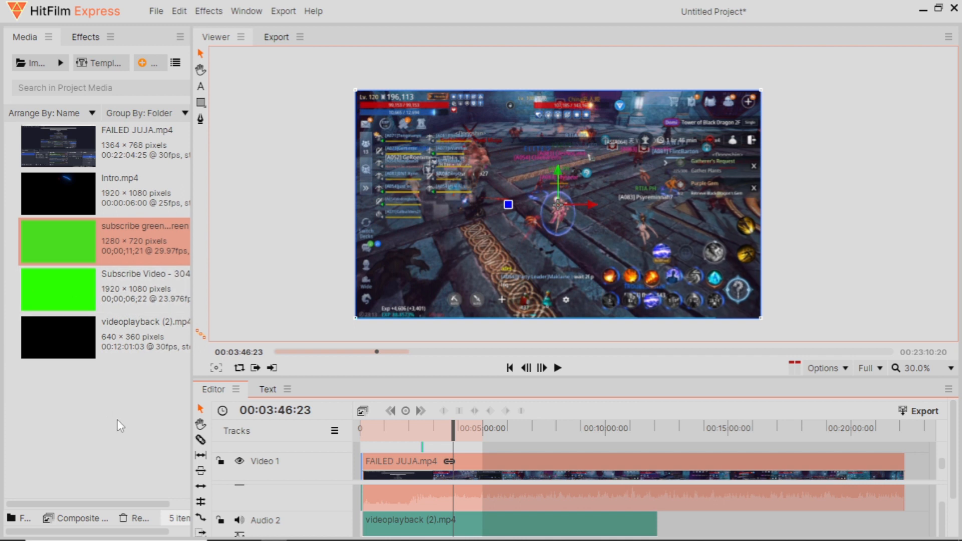
mouse_move(86, 233)
left_mouse_down()
mouse_move(767, 449)
mouse_move(665, 458)
left_mouse_up()
left_click(669, 425)
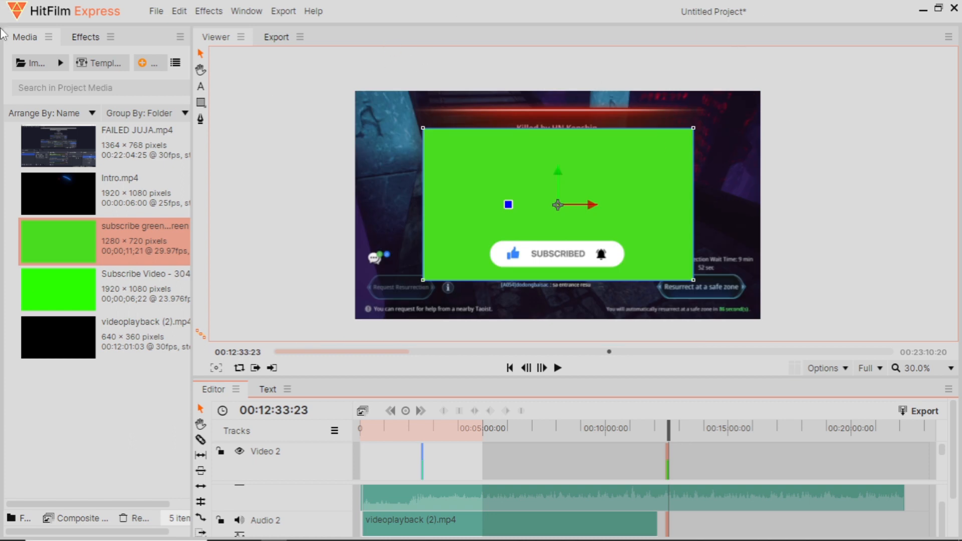
left_click_drag(606, 224, 733, 79)
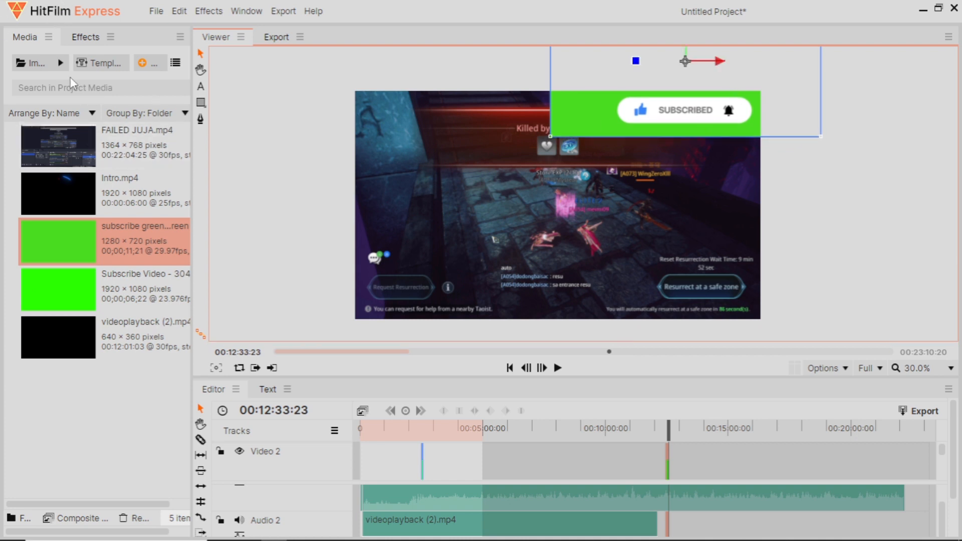
Step: Browse the effects library's color, keying and favorites categories to locate Color Difference Key
left_click(80, 38)
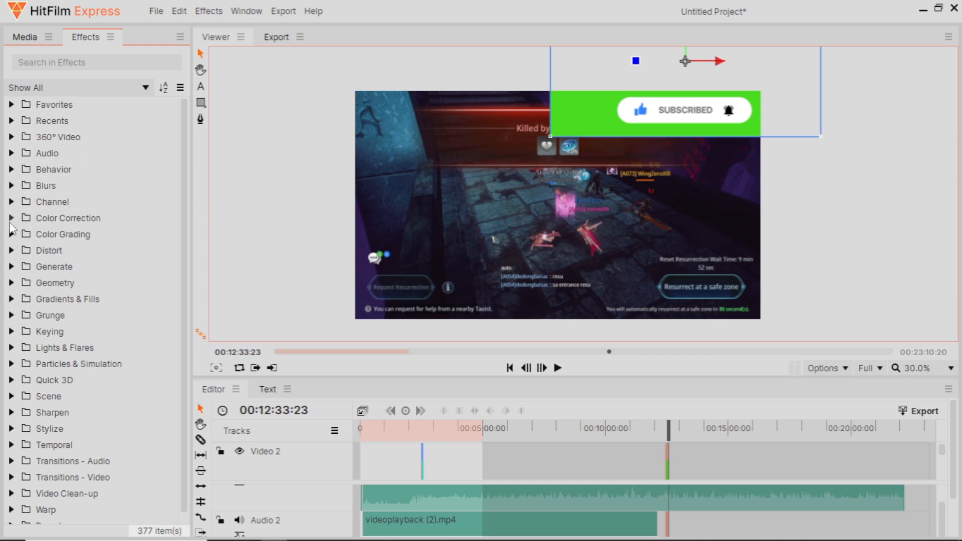
left_click(11, 219)
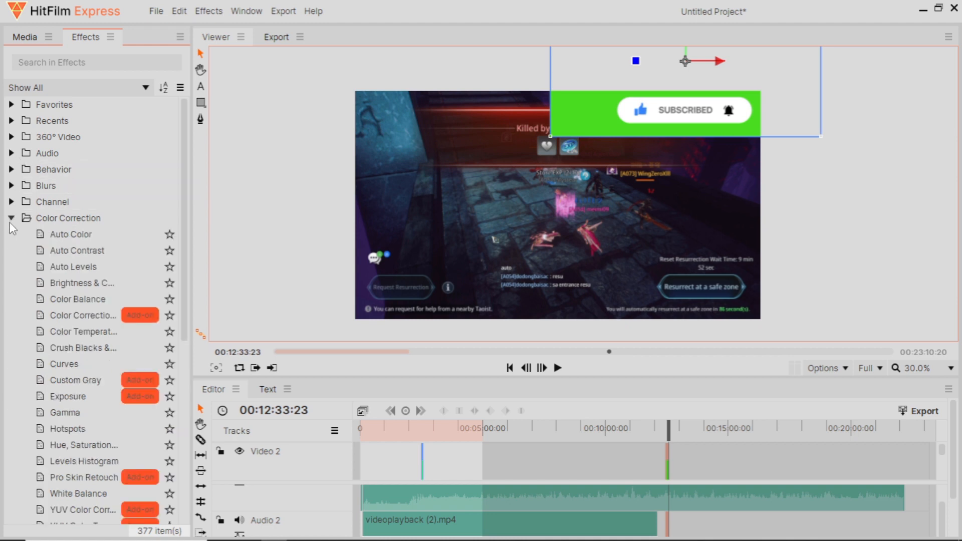
left_click(8, 107)
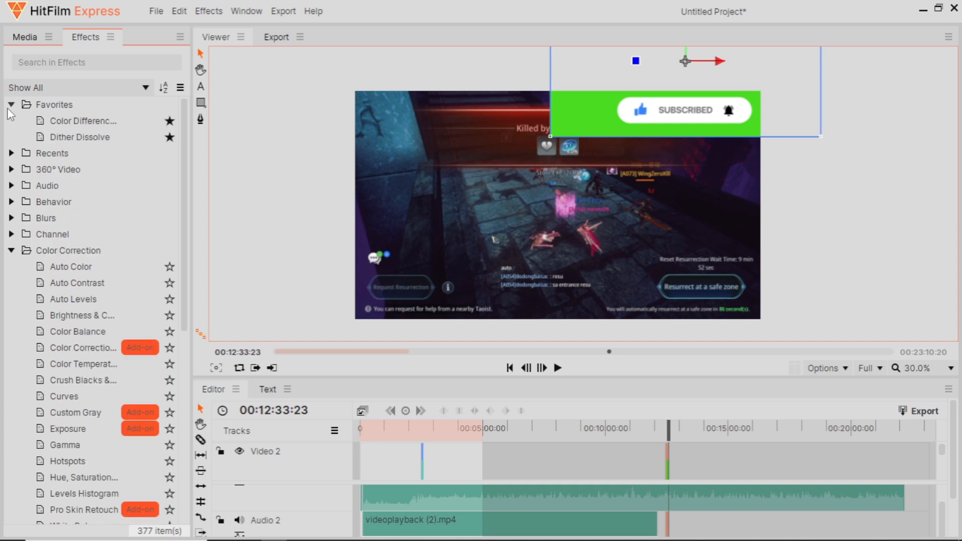
left_click(10, 105)
left_click(11, 219)
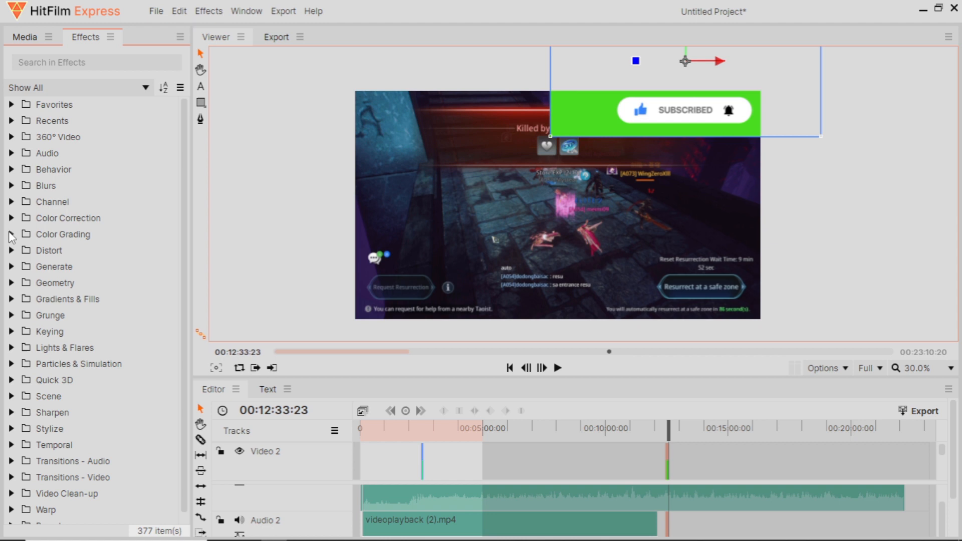
left_click(10, 233)
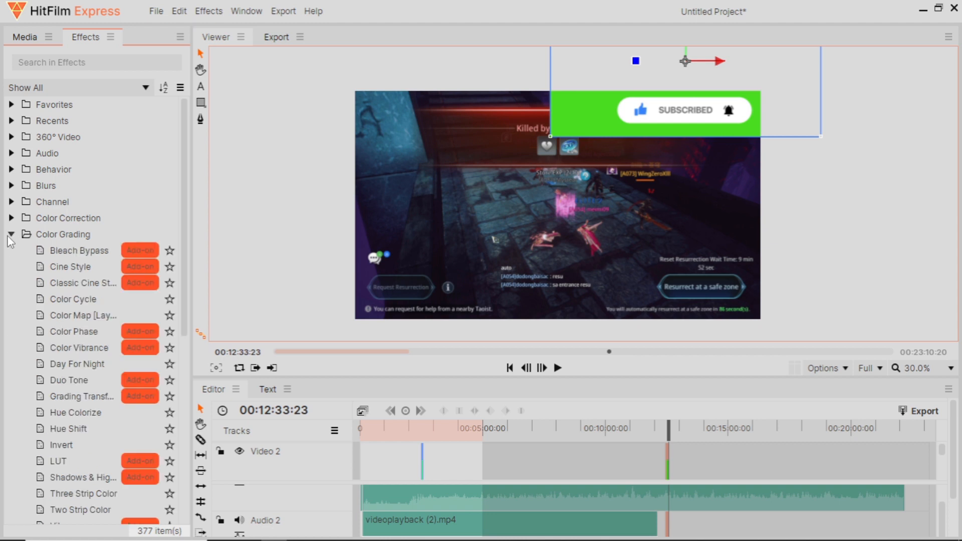
left_click(11, 235)
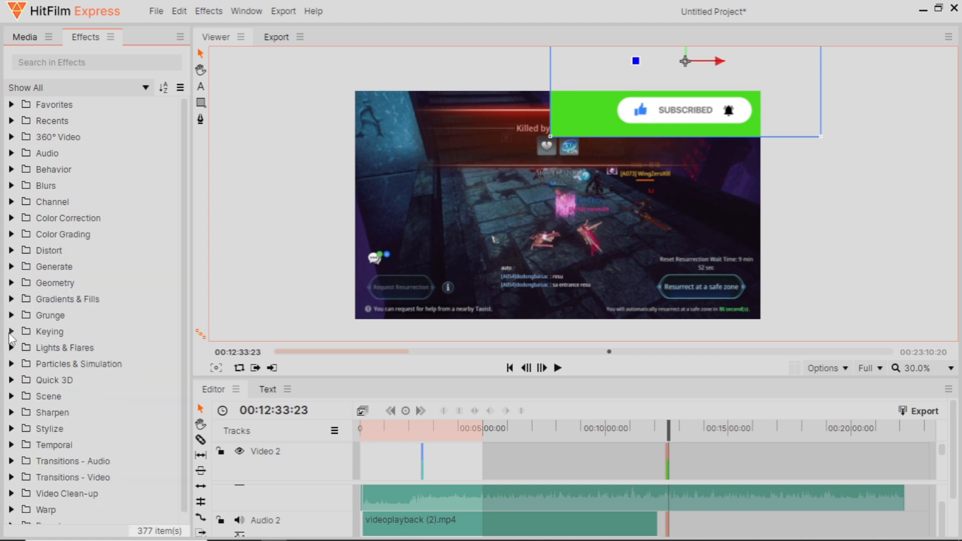
left_click(11, 332)
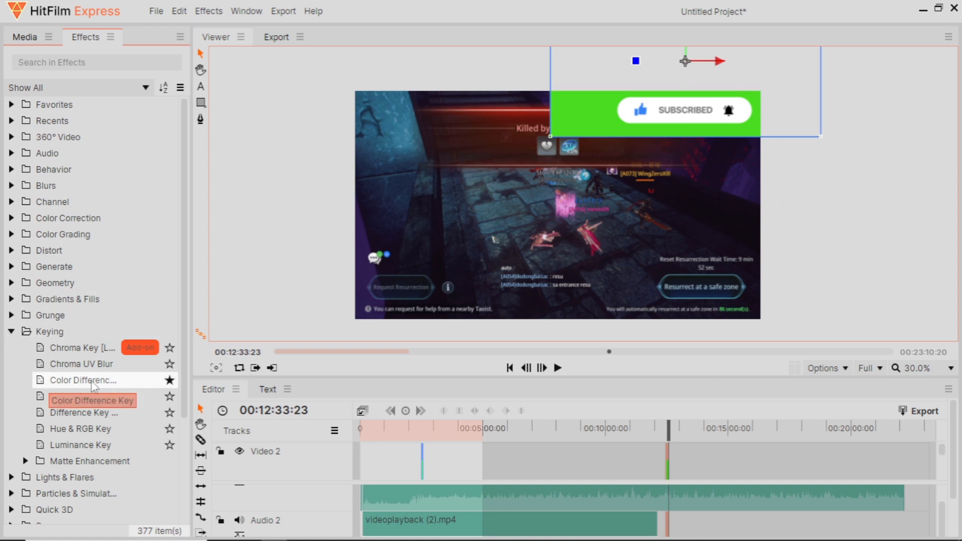
left_click(170, 381)
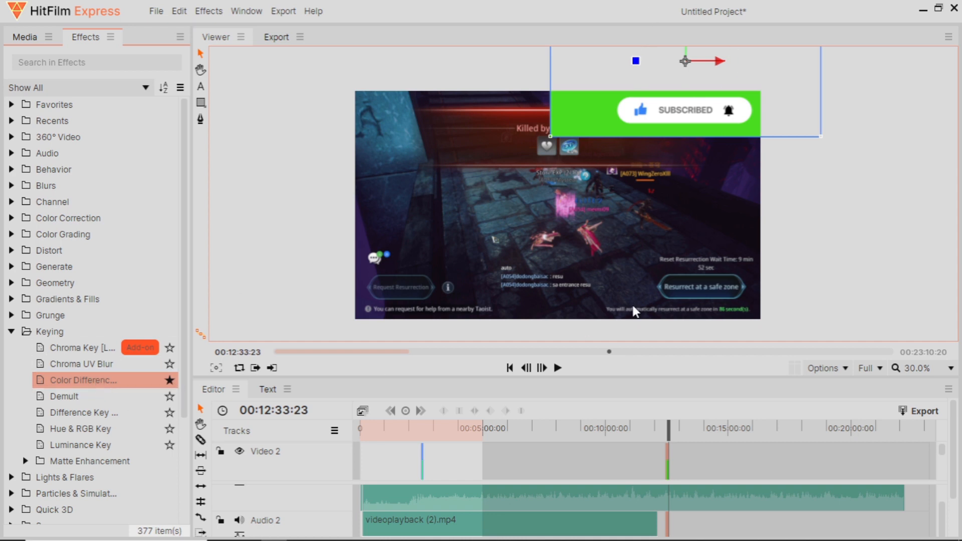
left_click(11, 104)
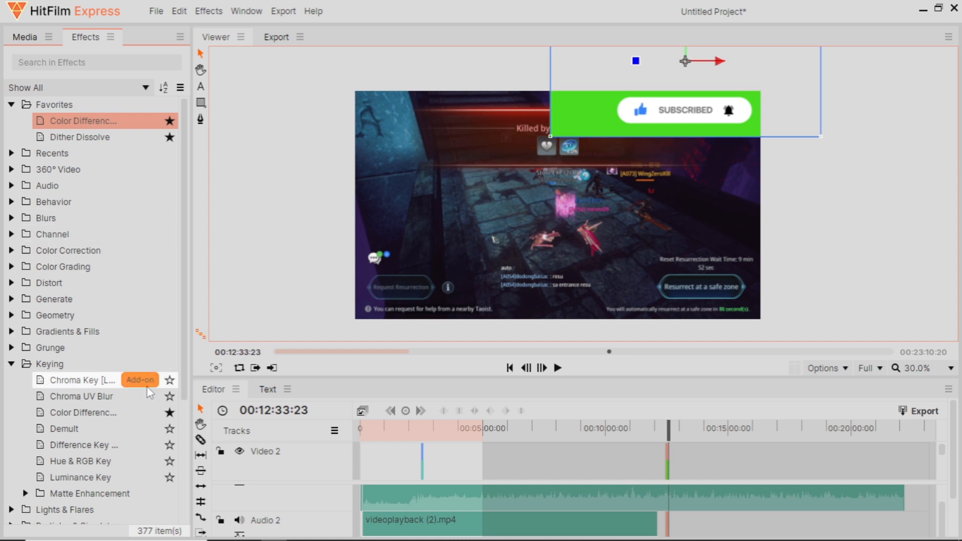
left_click_drag(273, 349, 681, 470)
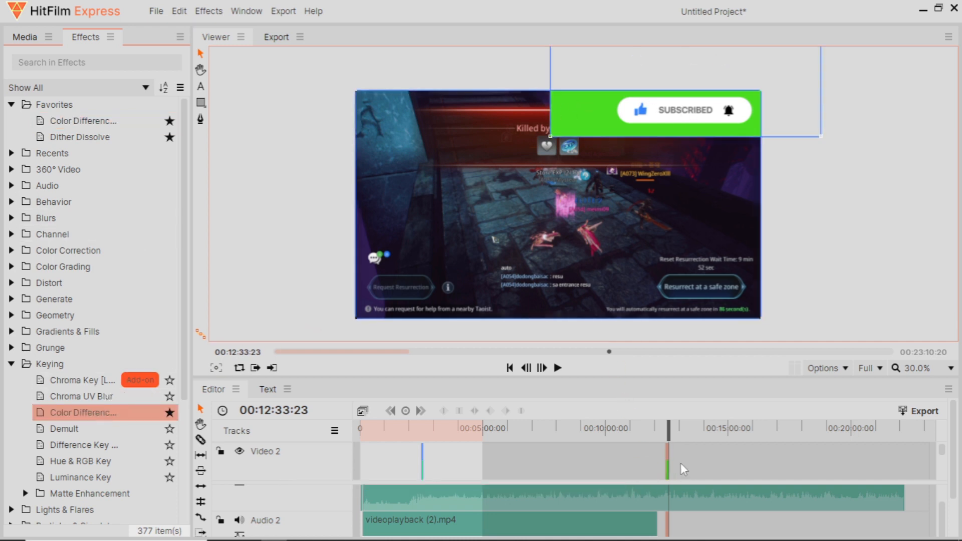
left_click_drag(670, 431, 674, 431)
left_click(620, 491)
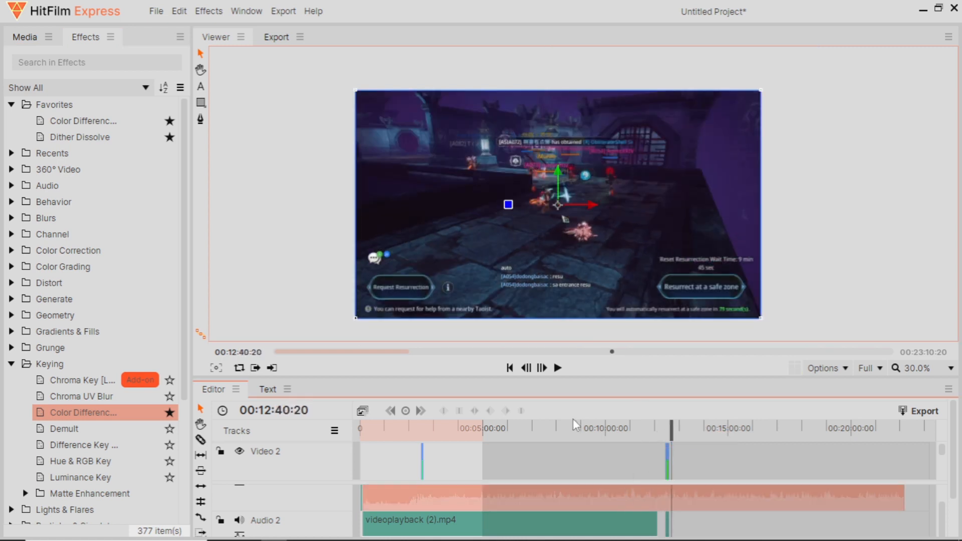
left_click_drag(114, 419, 513, 154)
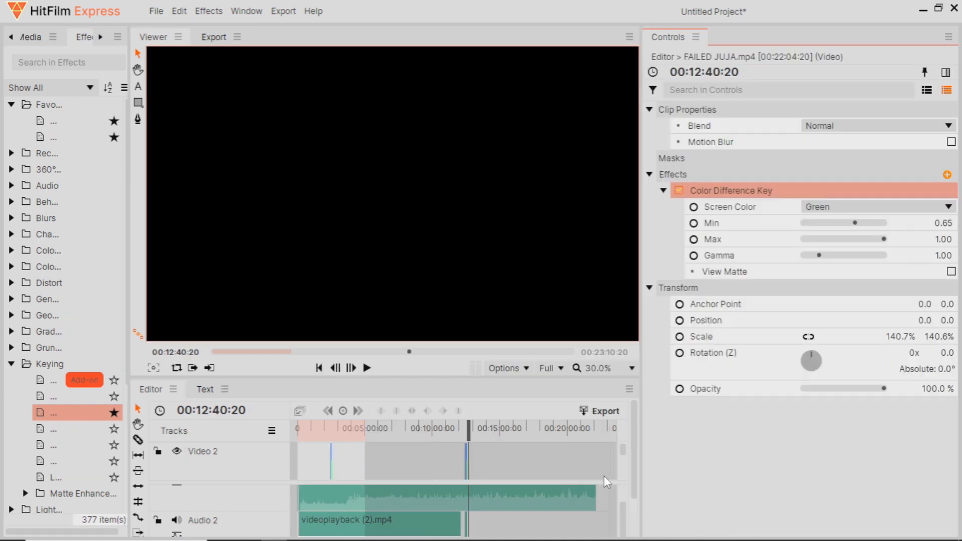
left_click(695, 37)
left_click(721, 69)
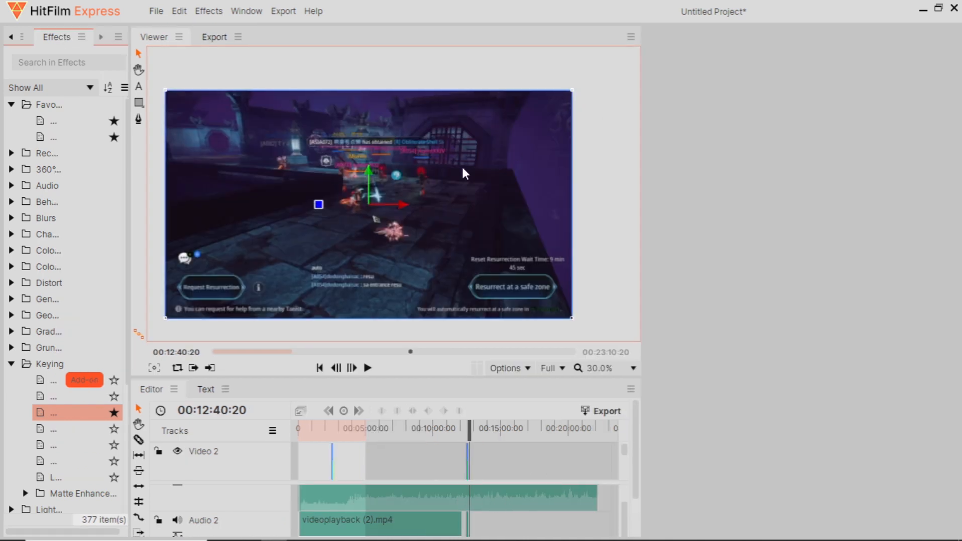
key("ctrl+z")
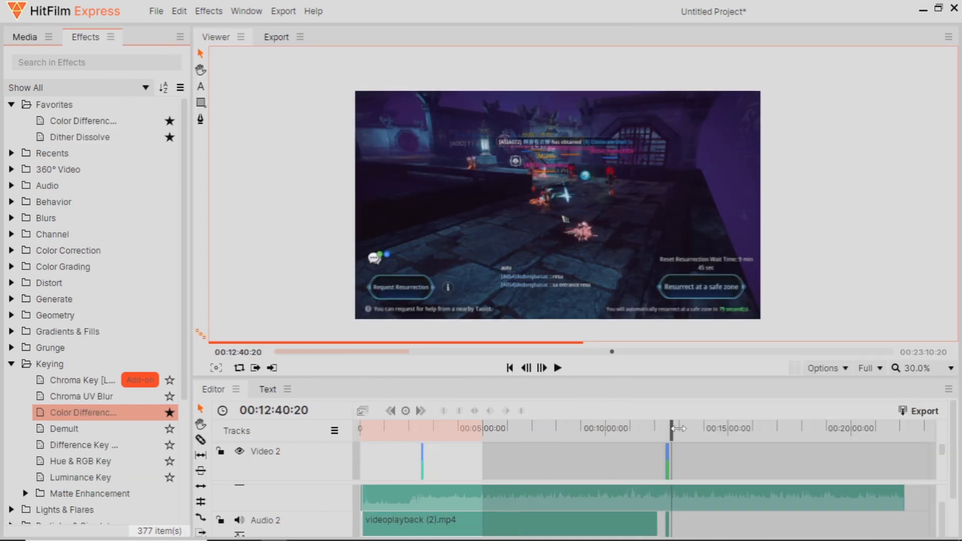
Step: Apply Color Difference Key with Green as screen color to the subscribe green screen clip at 00:12:30:12 on Video 2
left_click(692, 450)
left_click(668, 451)
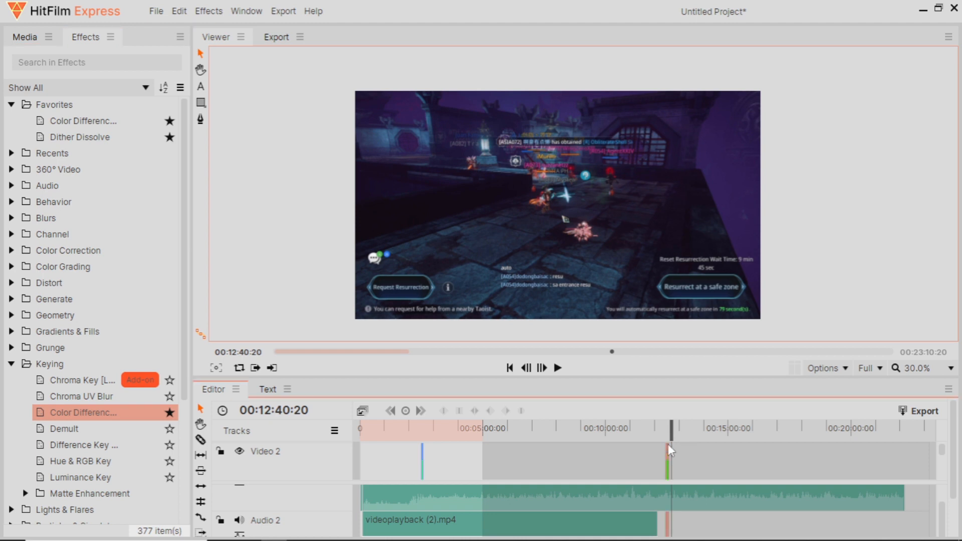
left_click_drag(671, 435, 667, 435)
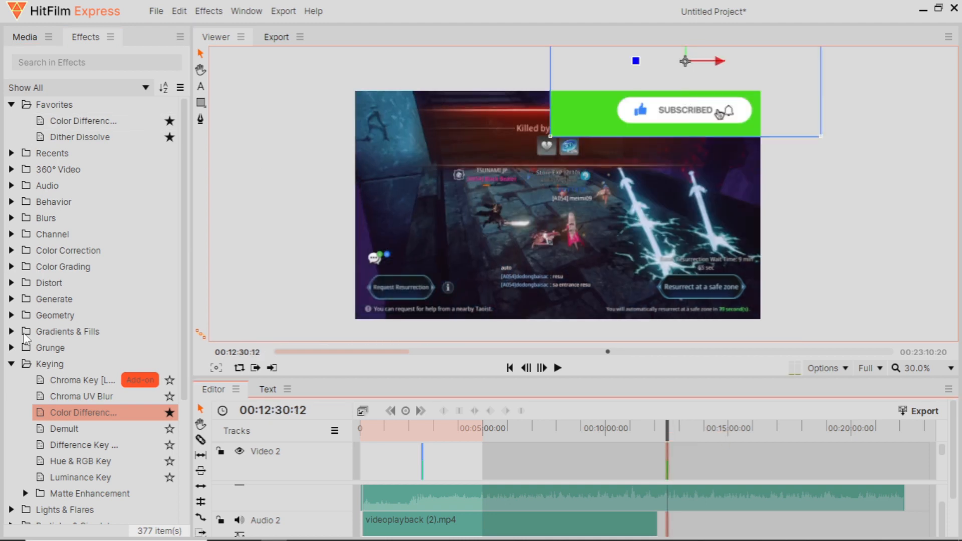
left_click_drag(65, 411, 607, 99)
left_click(696, 37)
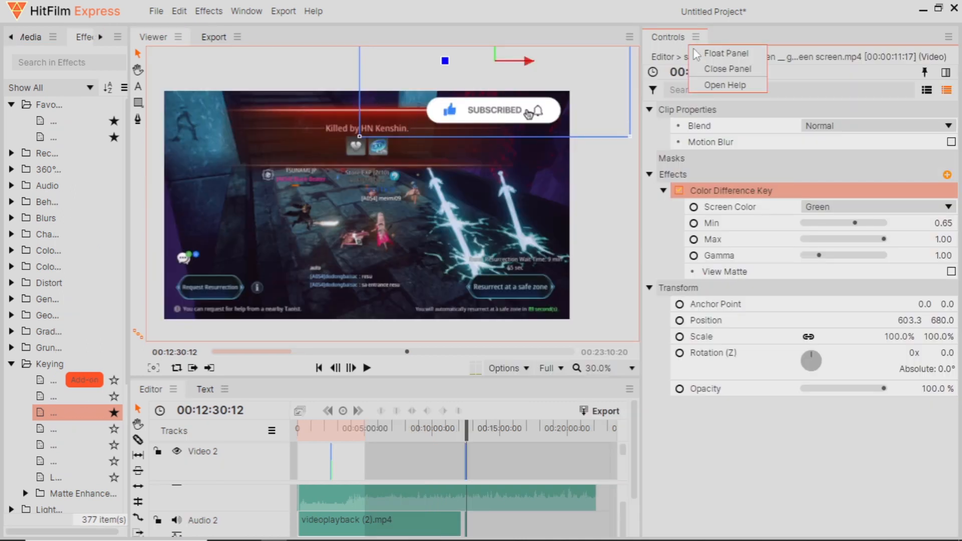
left_click(727, 69)
Step: Move the keyed subscribe overlay to the frame's lower center and scale it down to a smaller size
key("space")
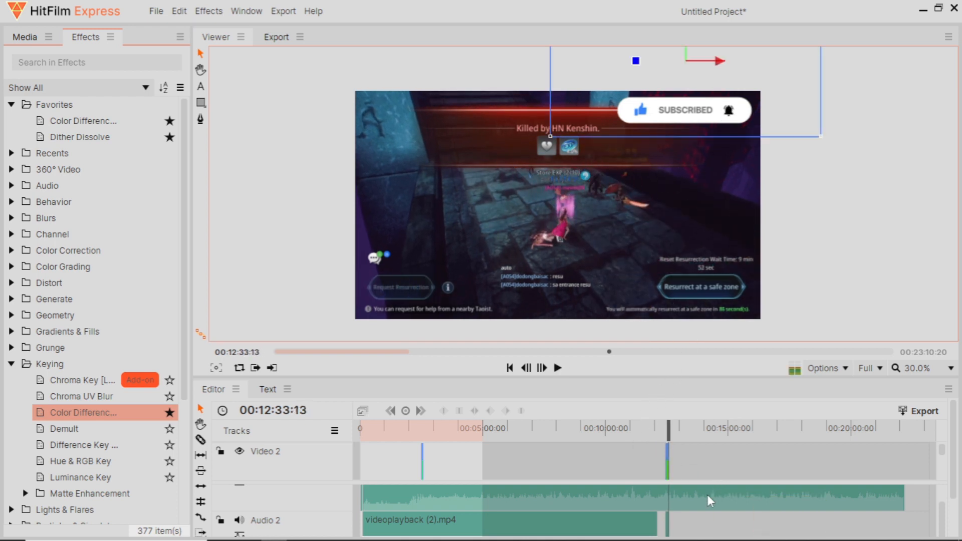
left_click(661, 118)
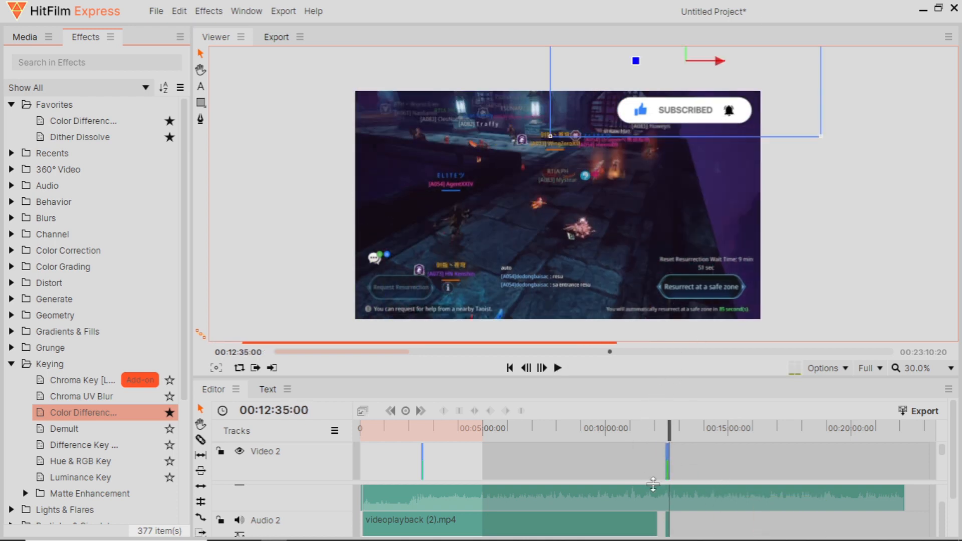
left_click_drag(662, 118, 526, 273)
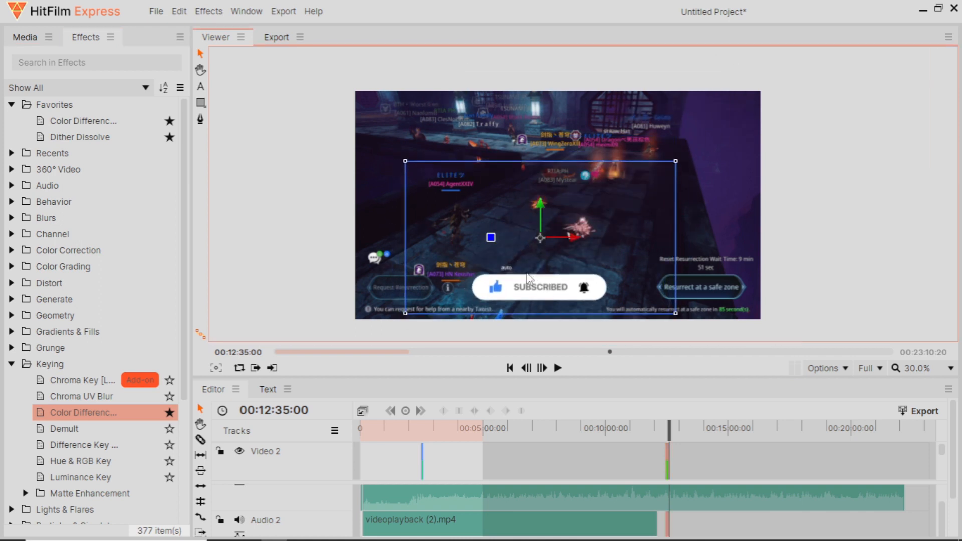
left_click_drag(404, 161, 452, 176)
left_click_drag(512, 197, 509, 219)
Step: Play back the footage around 00:12:27 to 00:12:35 to check how the subscribe overlay looks
key("space")
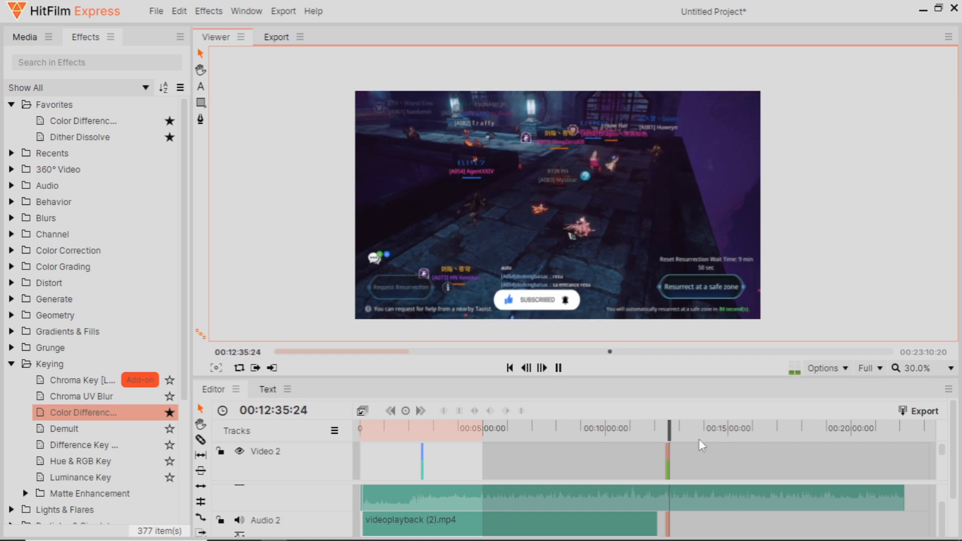
left_click_drag(670, 435, 665, 435)
key("space")
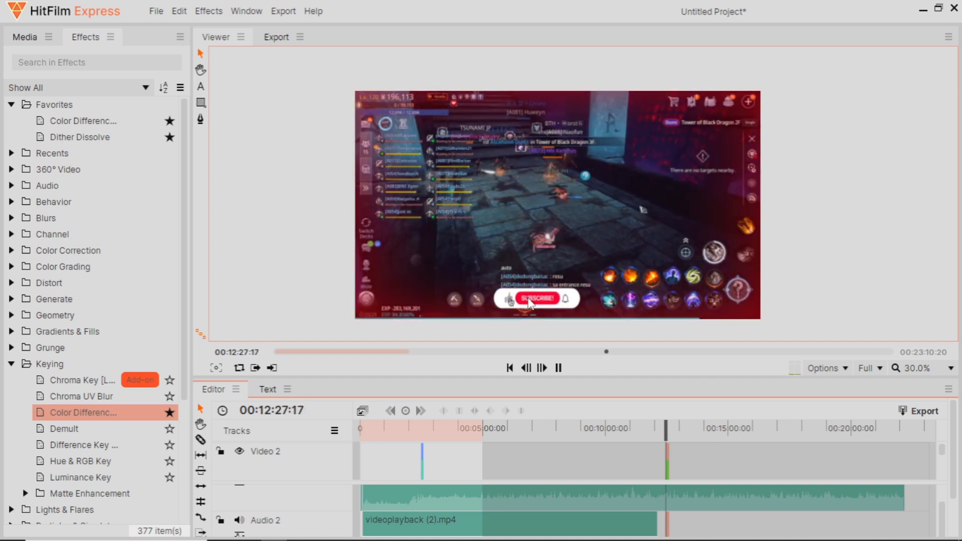
key("space")
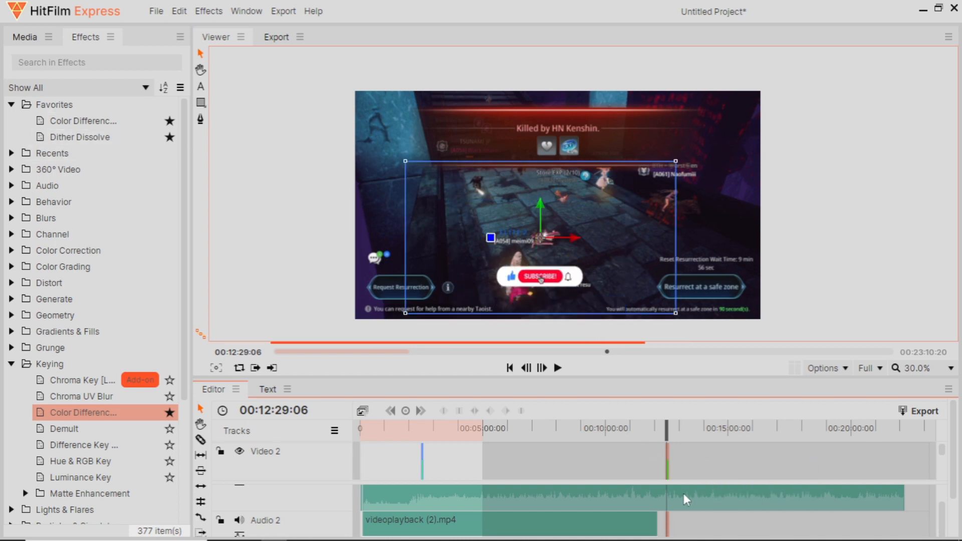
Step: Undo the overlay's scaling, repositioning, keying and placement until the subscribe clip near 00:12:33 is gone from Video 2
key("ctrl+z")
key("ctrl+z")
key("ctrl+z")
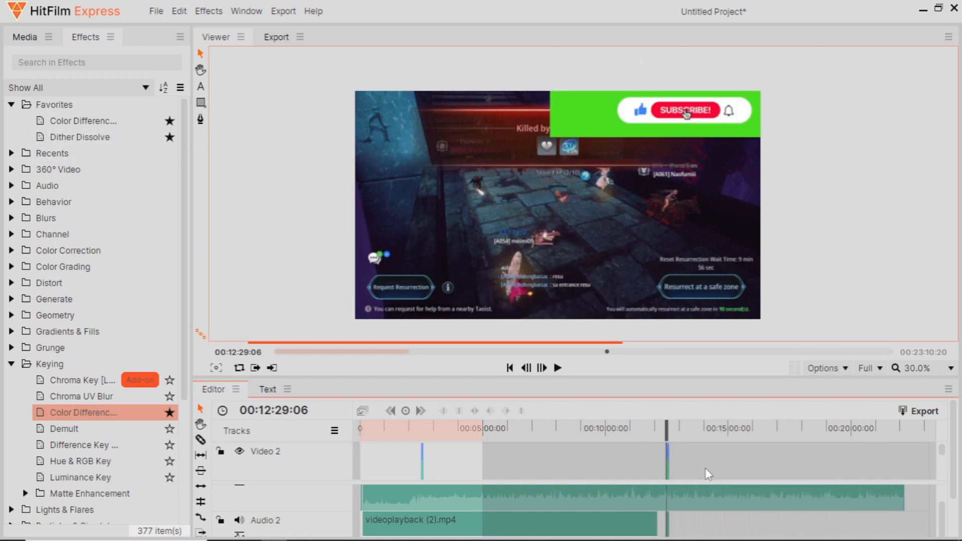
key("ctrl+z")
key("ctrl+z")
Step: List the video transitions in the effects library and slice FAILED JUJA.mp4 at 00:12:29:06
scroll(27, 340, "down", 3)
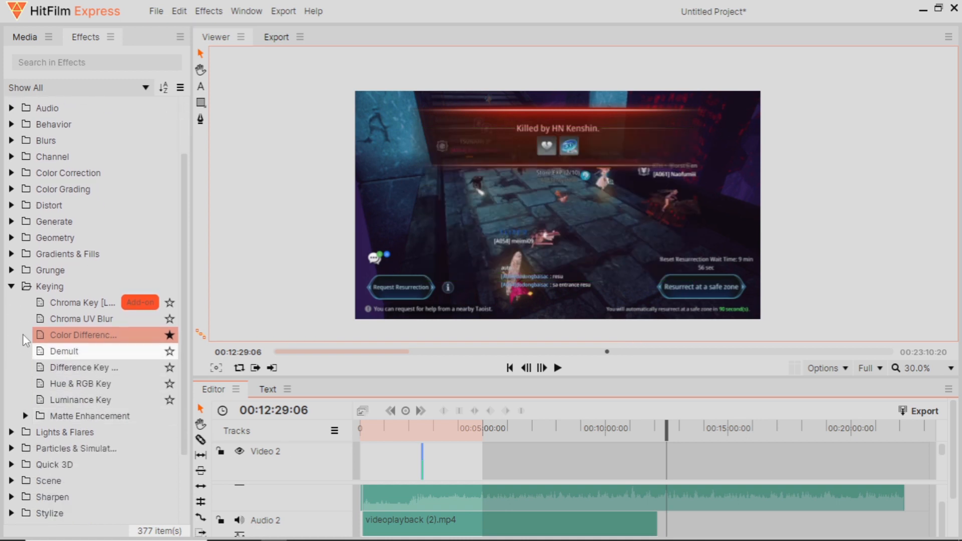
left_click(11, 286)
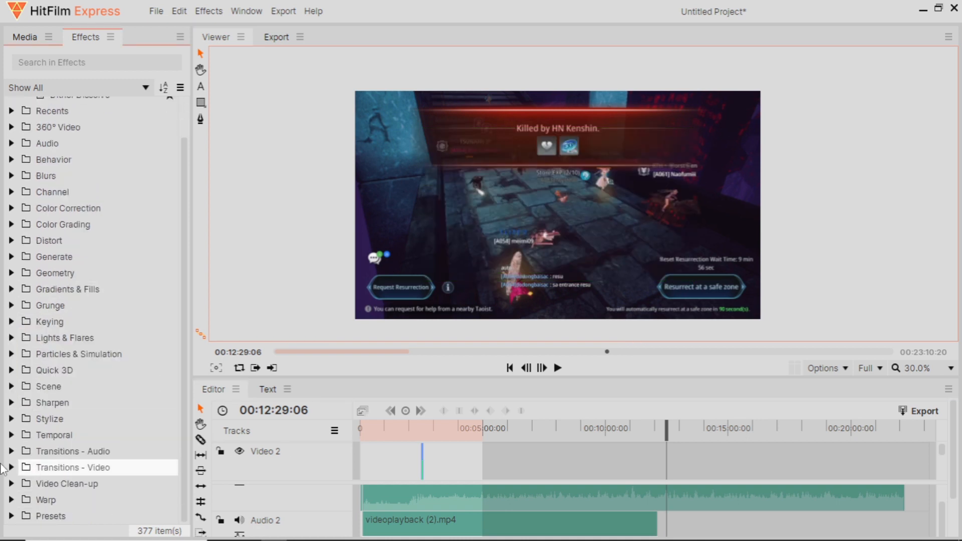
left_click(11, 467)
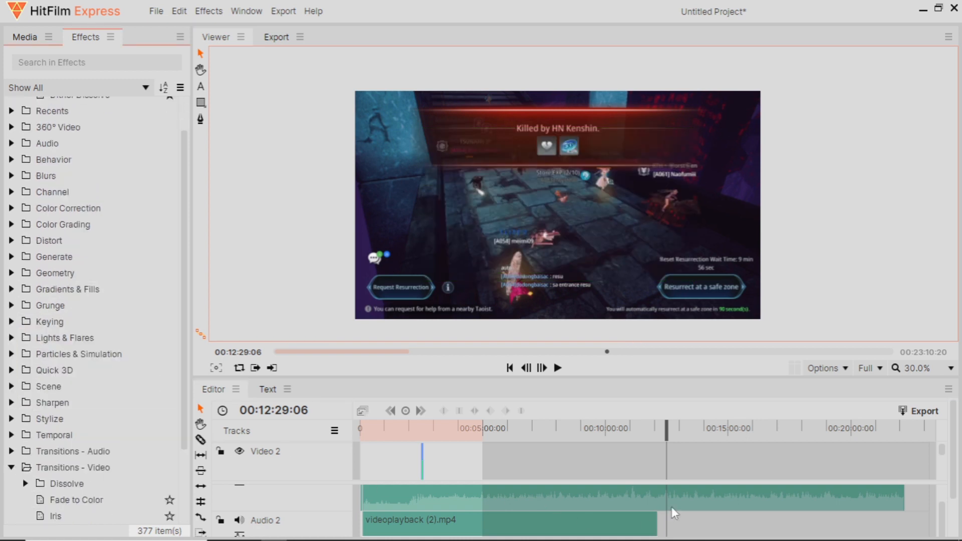
right_click(674, 512)
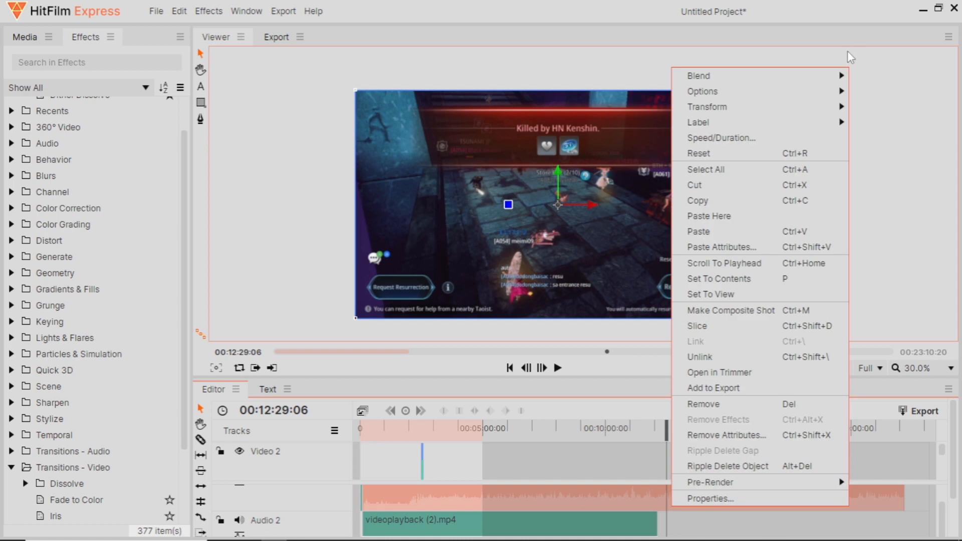
left_click(715, 326)
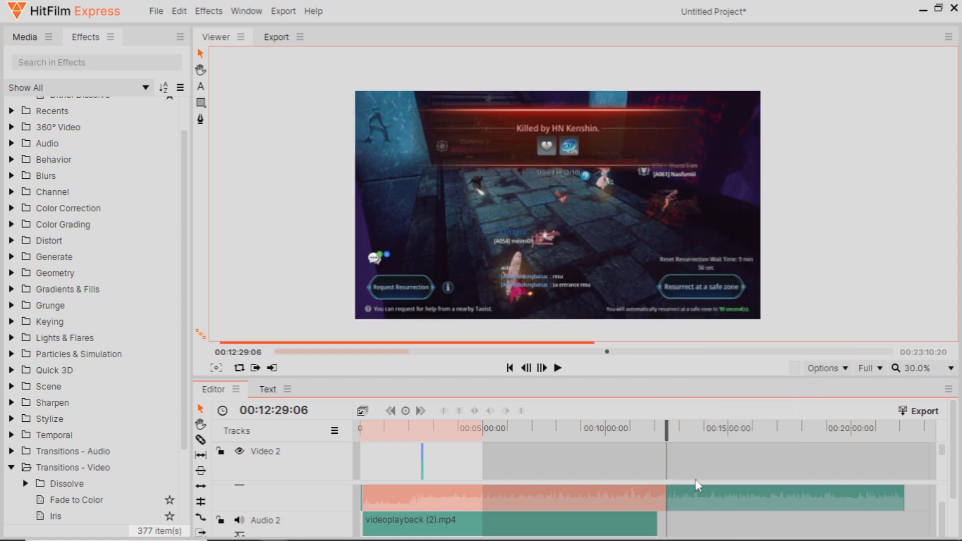
Step: Make a second slice in FAILED JUJA.mp4 at 00:14:43:13
left_click_drag(679, 435, 728, 426)
right_click(689, 493)
key("Escape")
scroll(668, 498, "up", 1)
left_click_drag(667, 498, 662, 498)
right_click(704, 492)
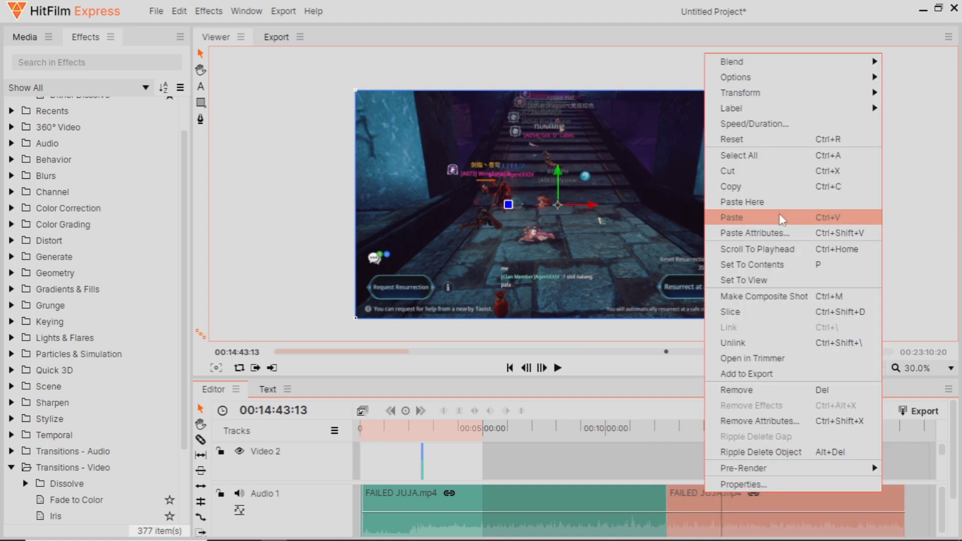
left_click(753, 313)
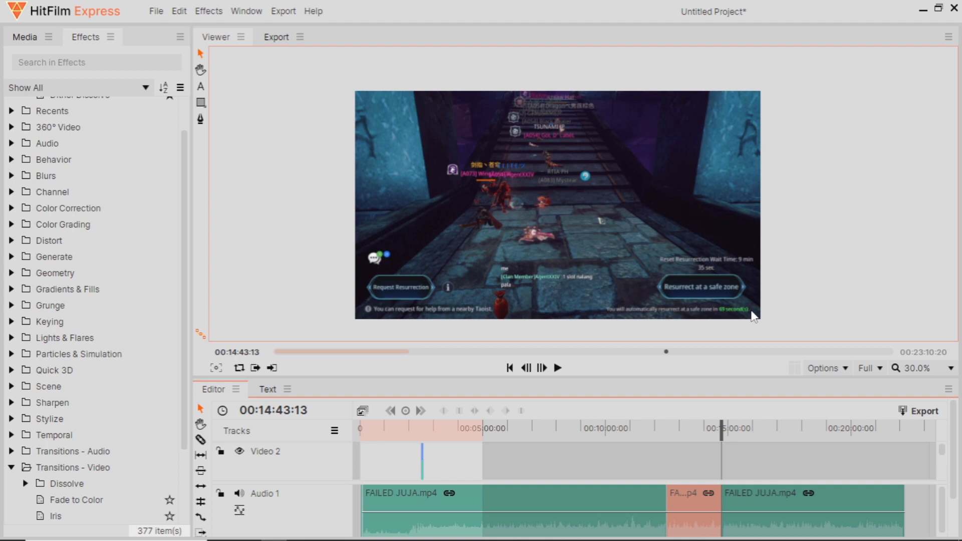
Step: Delete the section of FAILED JUJA.mp4 between the two cuts and move the remaining piece back to close the gap
key("Delete")
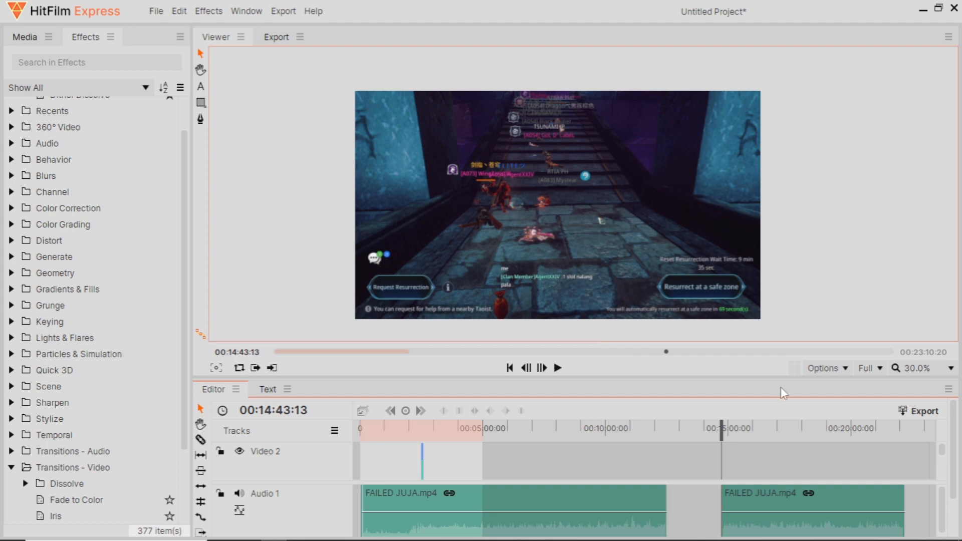
left_click_drag(867, 500, 791, 500)
Step: Expand the Dissolve, Motion, Wipe and Zoom groups of the video transitions in the effects library
scroll(8, 445, "down", 3)
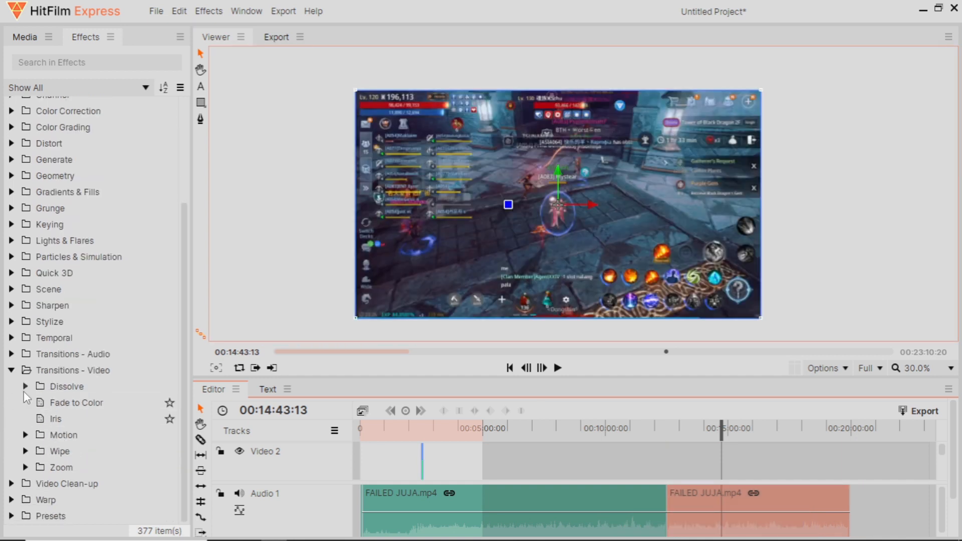
left_click(25, 387)
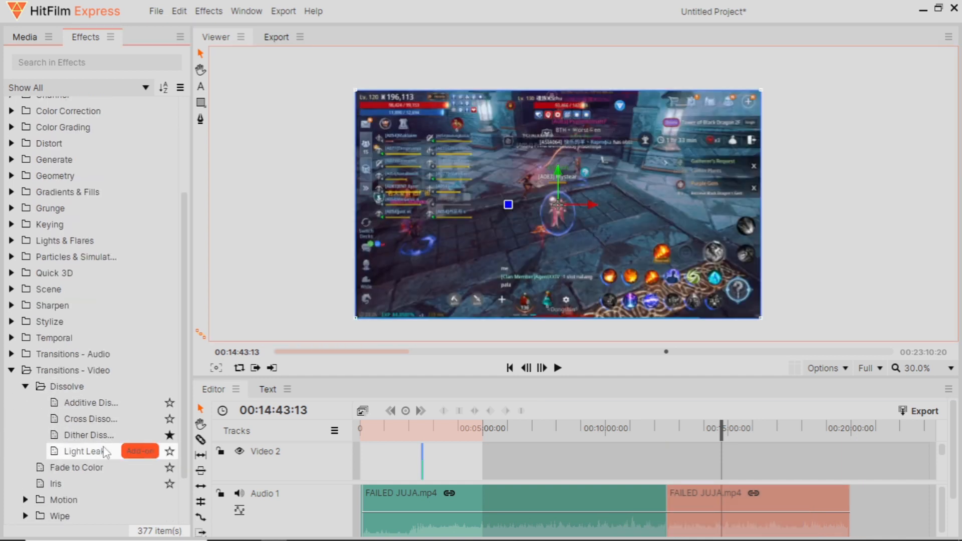
left_click(25, 500)
scroll(73, 401, "down", 3)
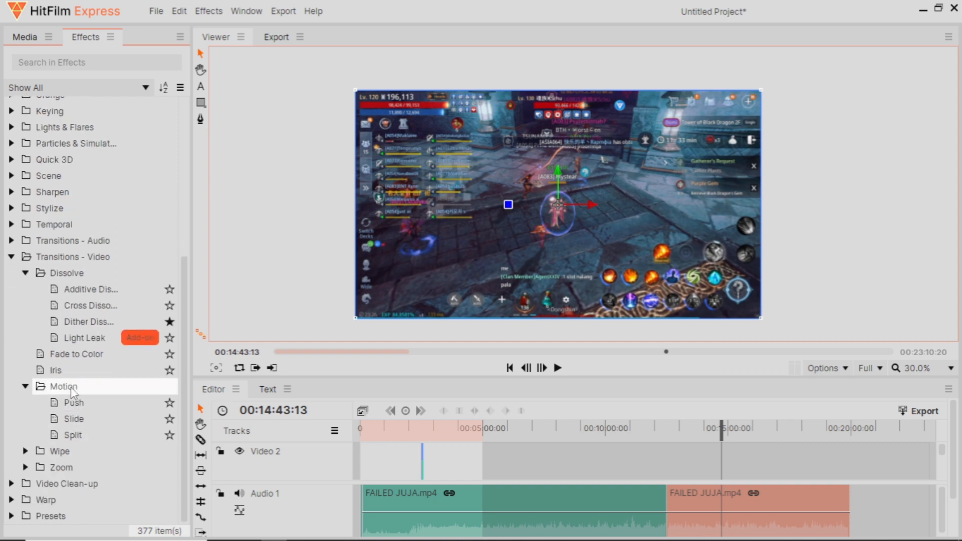
left_click(26, 451)
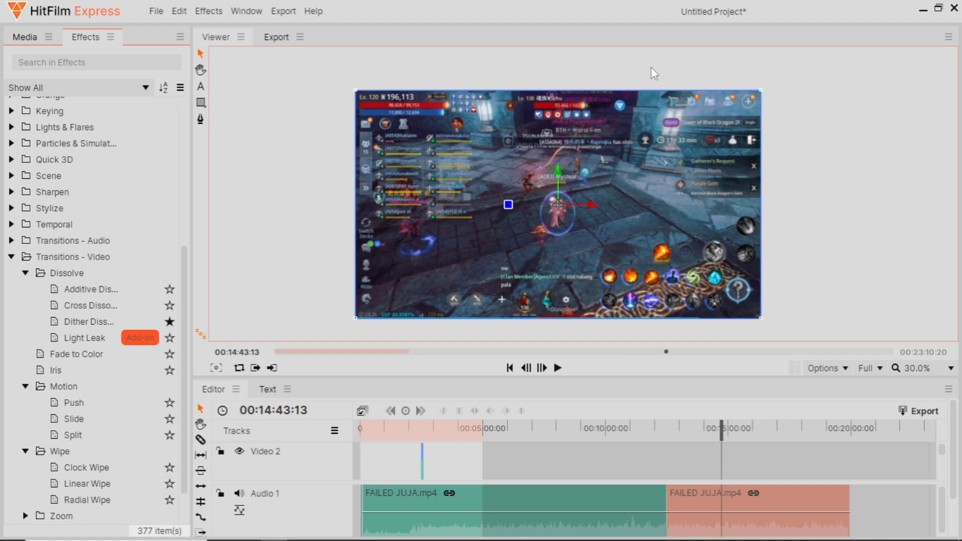
scroll(148, 329, "down", 1)
left_click(29, 468)
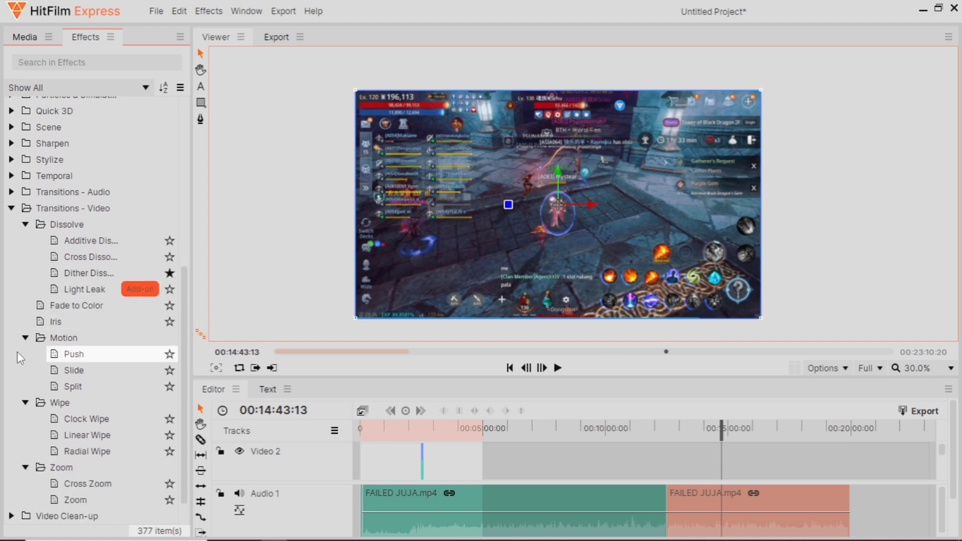
scroll(50, 380, "down", 1)
Step: Apply the Cross Zoom transition to the cut between the two FAILED JUJA.mp4 clips on Video 1
left_click_drag(68, 452, 662, 470)
left_click(661, 430)
scroll(682, 495, "up", 5)
scroll(702, 448, "down", 1)
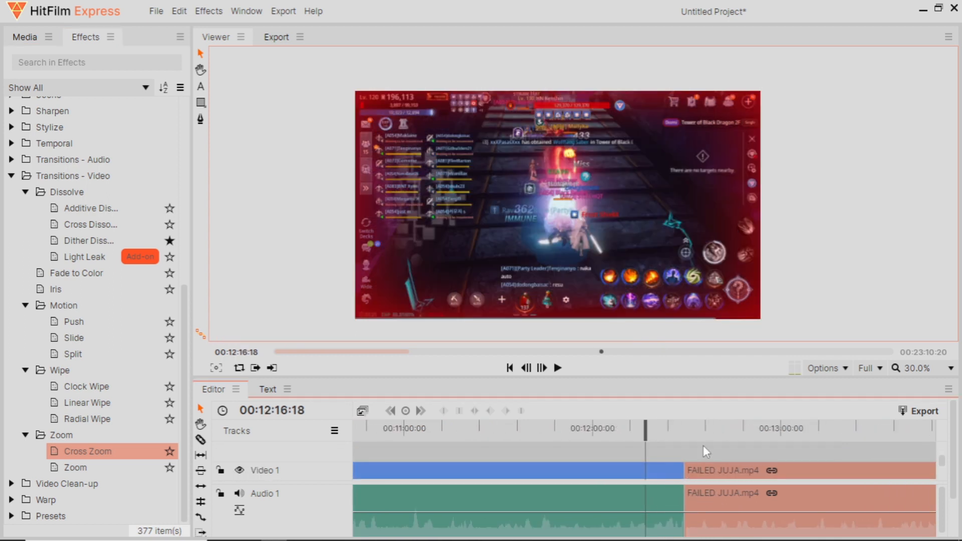
scroll(702, 446, "down", 2)
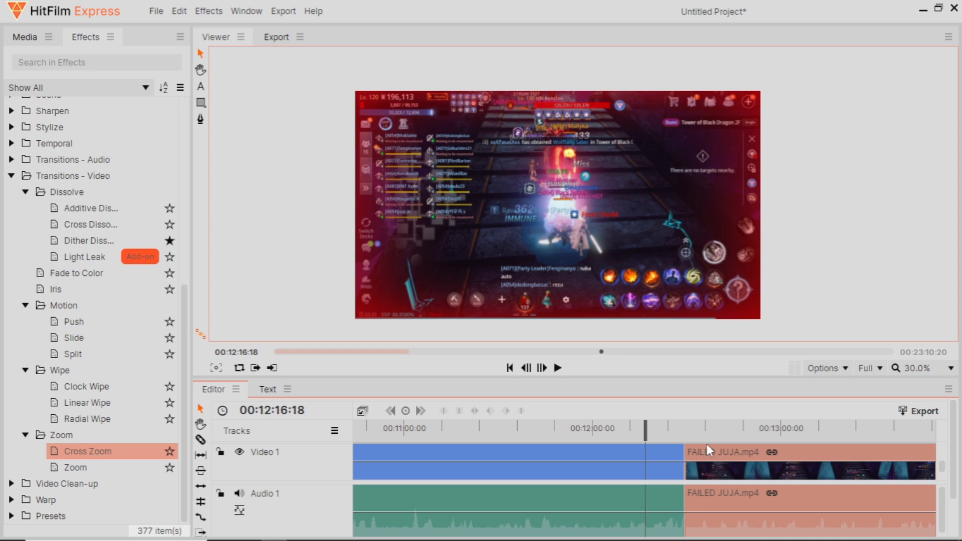
scroll(705, 446, "up", 2)
scroll(705, 446, "down", 1)
scroll(694, 449, "up", 1)
scroll(695, 448, "down", 1)
scroll(694, 449, "up", 1)
scroll(682, 453, "down", 2)
scroll(681, 454, "up", 1)
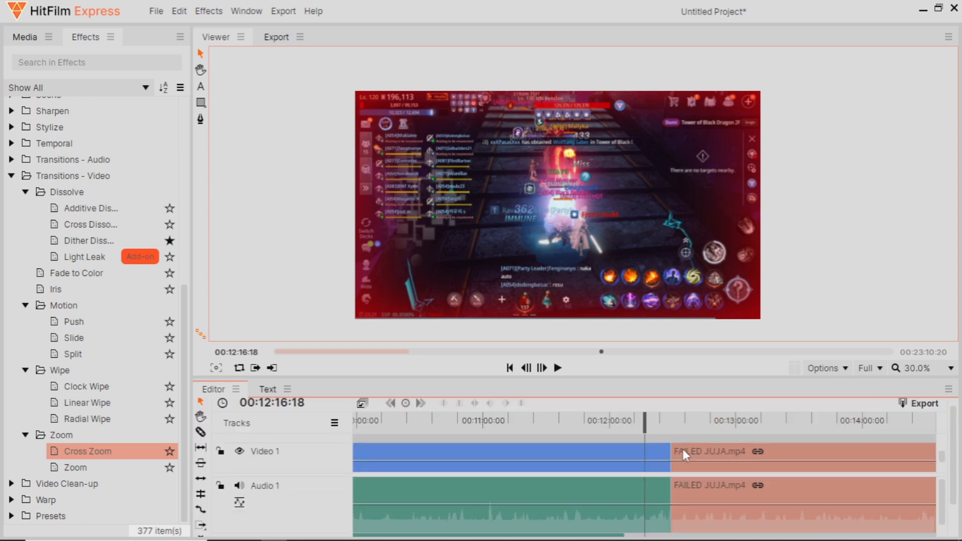
left_click_drag(85, 449, 671, 466)
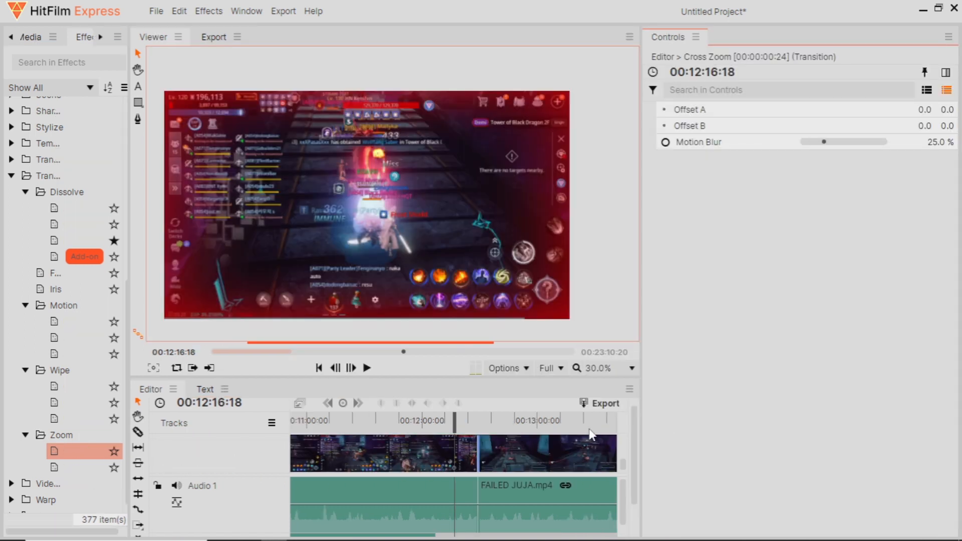
Step: Move the playhead to 00:12:26:18 just before the Cross Zoom transition and close the Controls panel
left_click(474, 418)
scroll(484, 457, "up", 5)
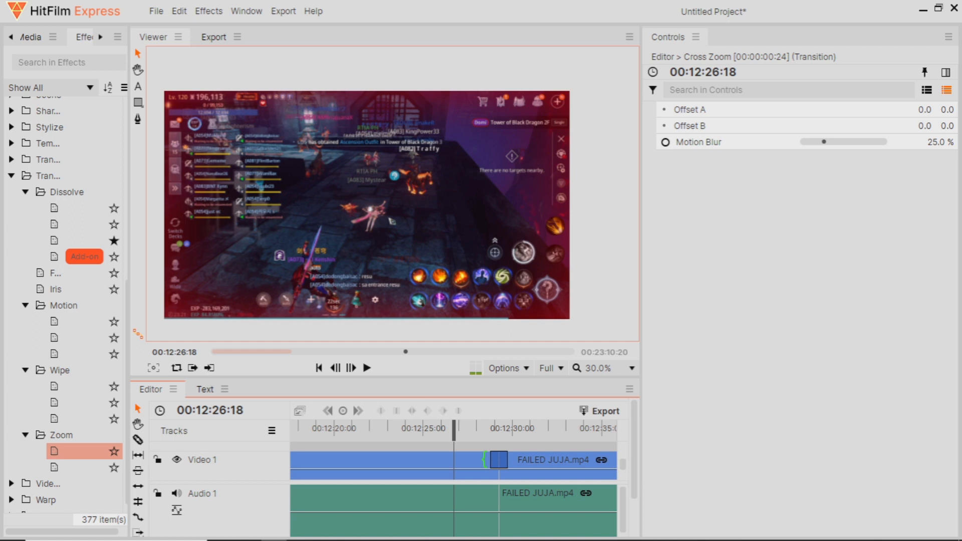
left_click(695, 37)
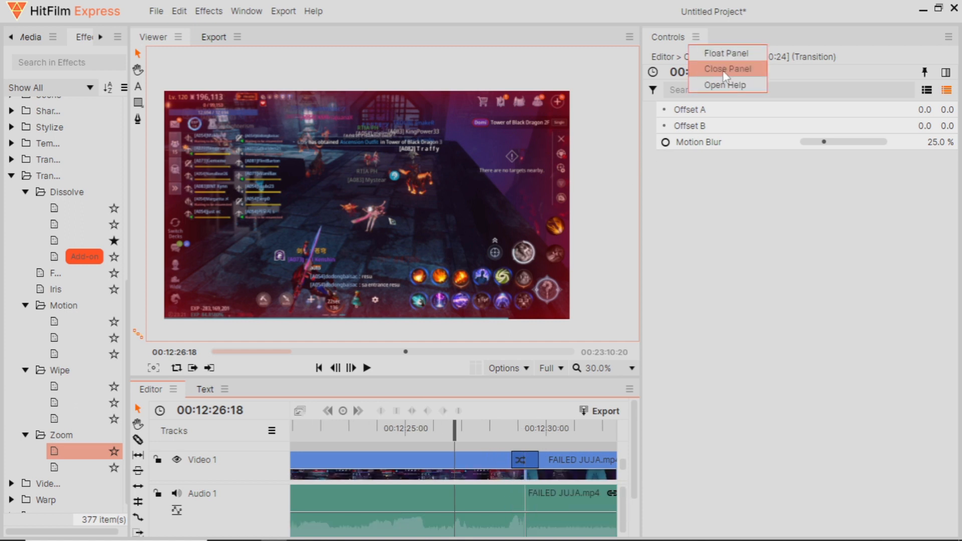
left_click(725, 66)
Step: Lengthen the Cross Zoom transition on Video 1 to about 20 seconds and play it back
left_click_drag(699, 460, 430, 455)
scroll(500, 458, "down", 5)
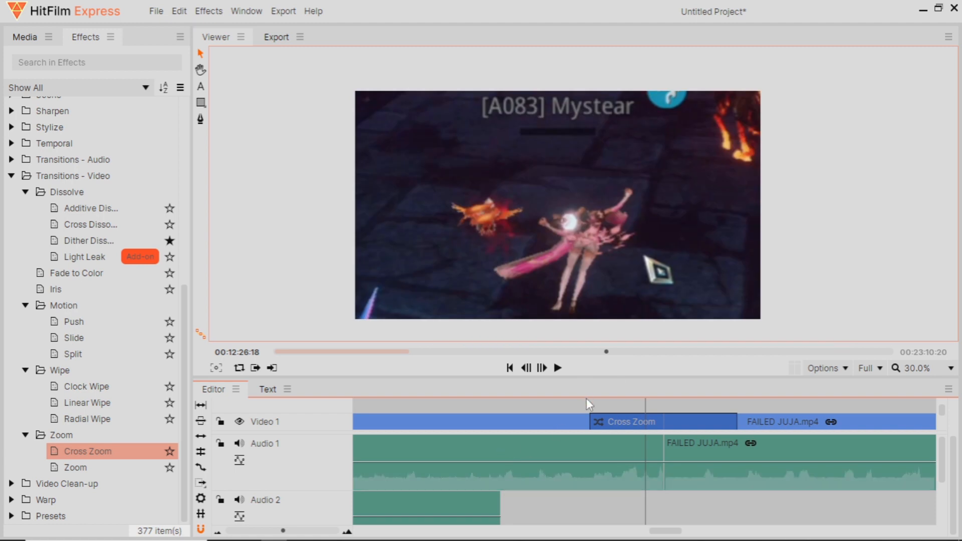
scroll(587, 404, "up", 1)
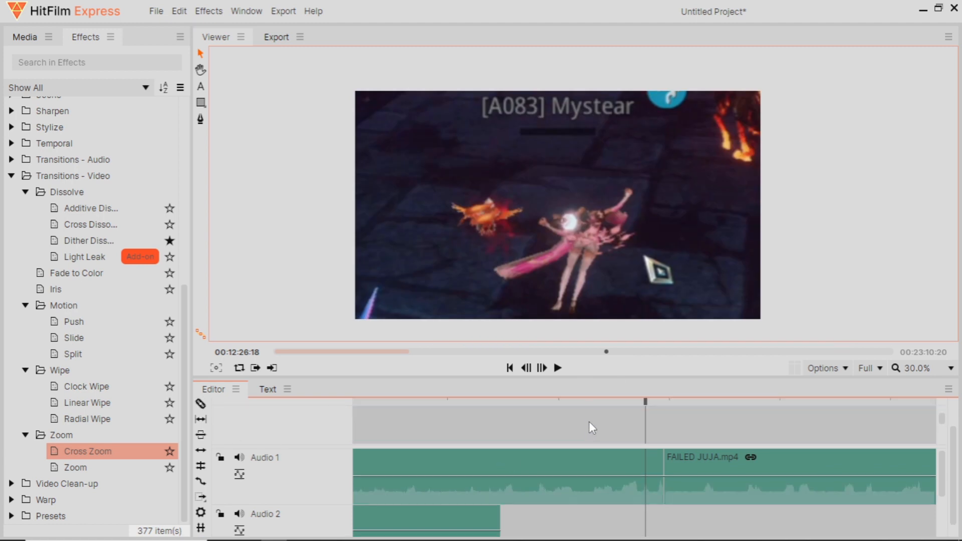
scroll(589, 423, "up", 2)
scroll(599, 453, "down", 2)
key("space")
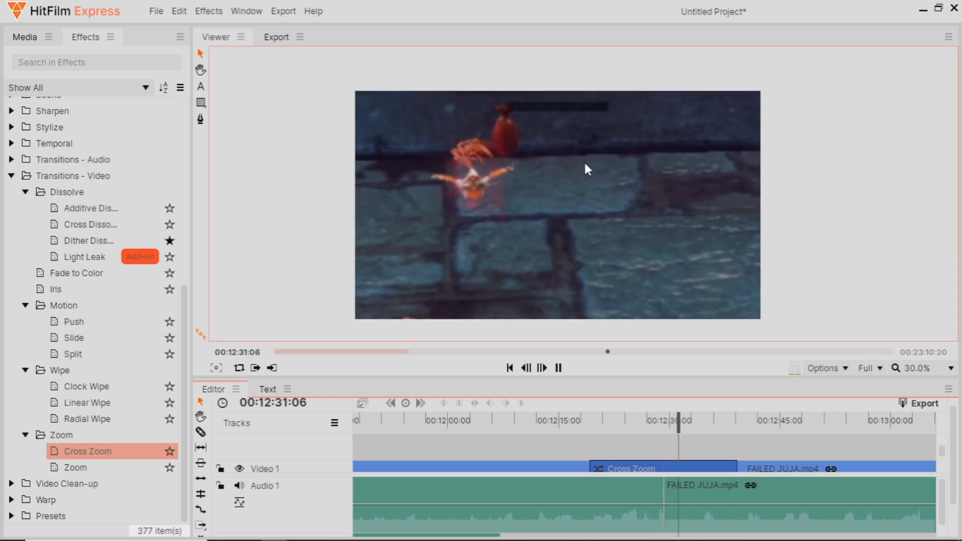
key("space")
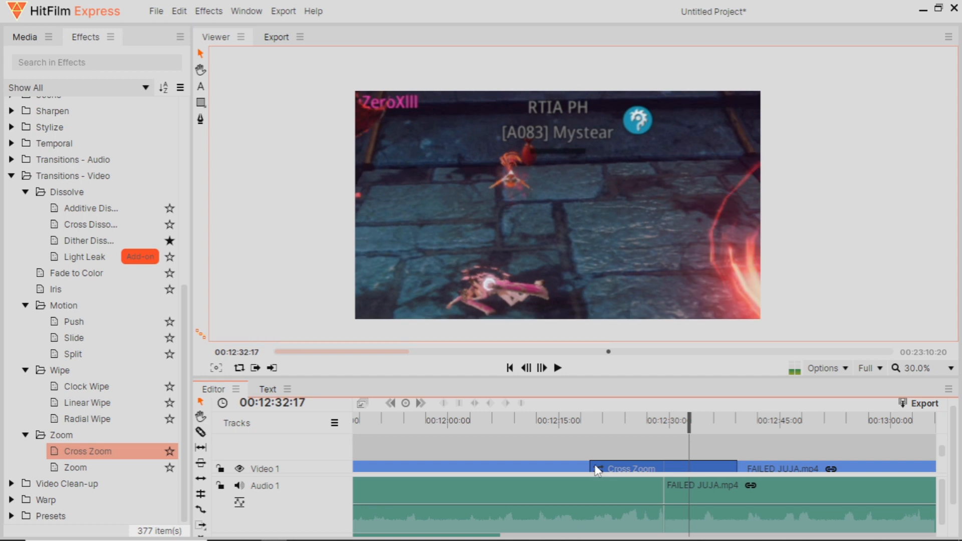
Step: Shorten the Cross Zoom transition in stages to about 3 seconds around the cut, playing back the result each time
left_click_drag(587, 465, 626, 455)
left_click(624, 420)
key("space")
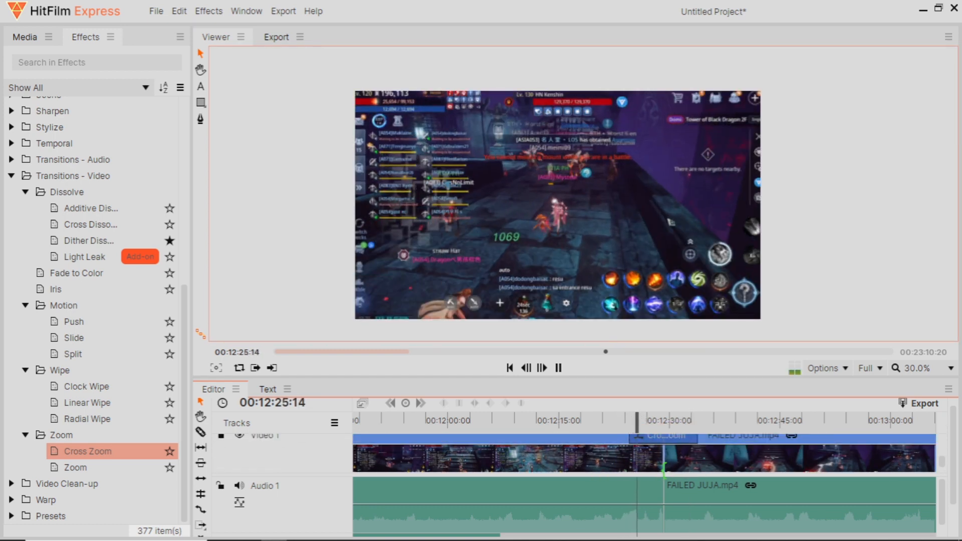
key("space")
left_click_drag(630, 439, 645, 442)
key("space")
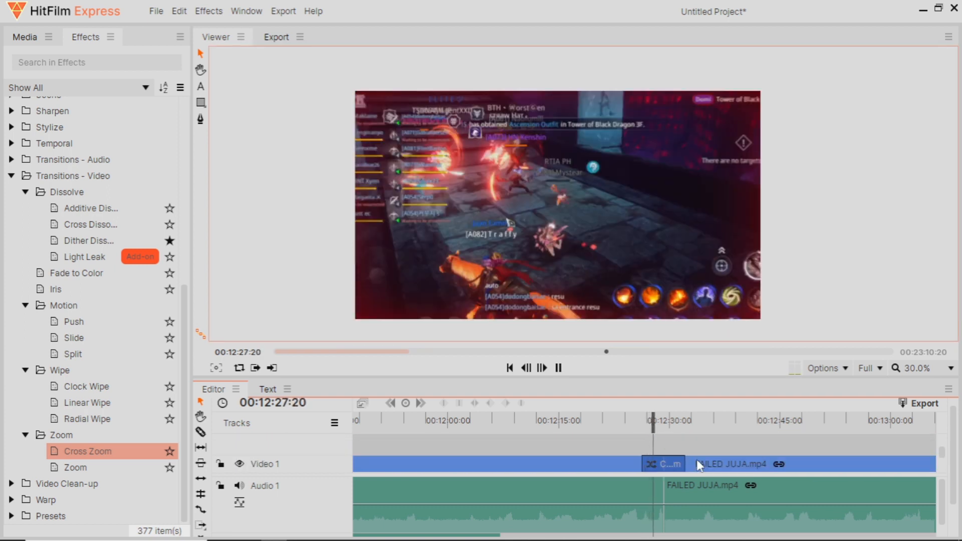
key("space")
left_click_drag(643, 465, 654, 453)
key("space")
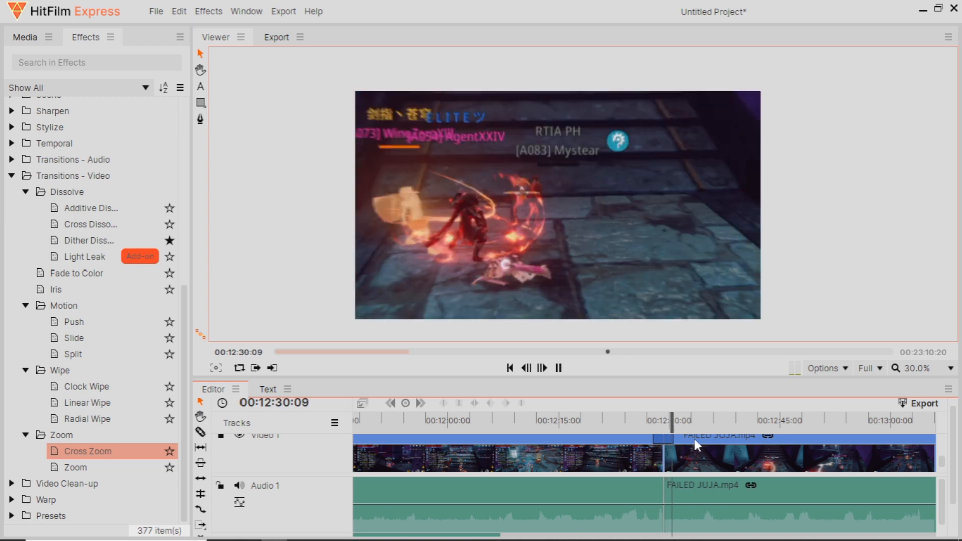
key("space")
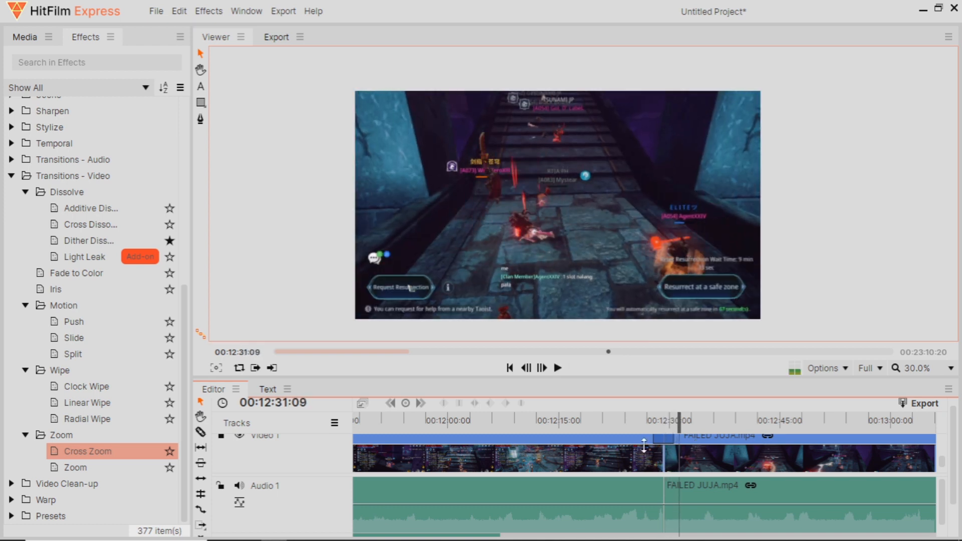
Step: Slice the second FAILED JUJA.mp4 clip at 00:12:59:18
scroll(639, 467, "down", 2)
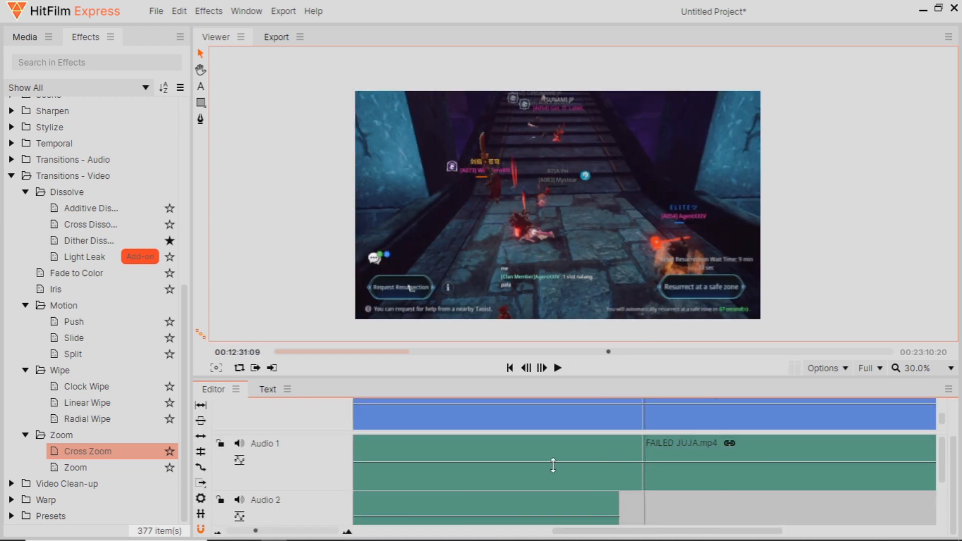
scroll(549, 407, "up", 1)
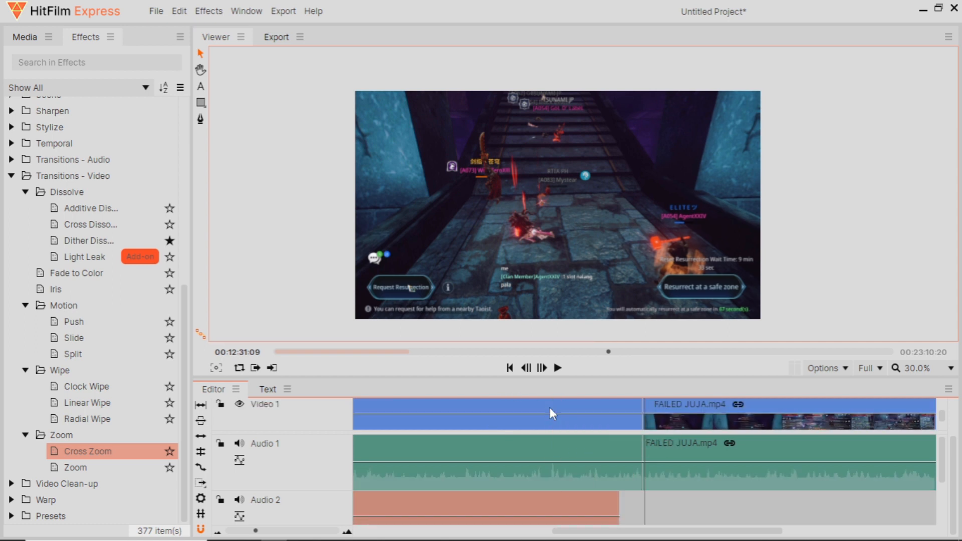
scroll(558, 417, "up", 4)
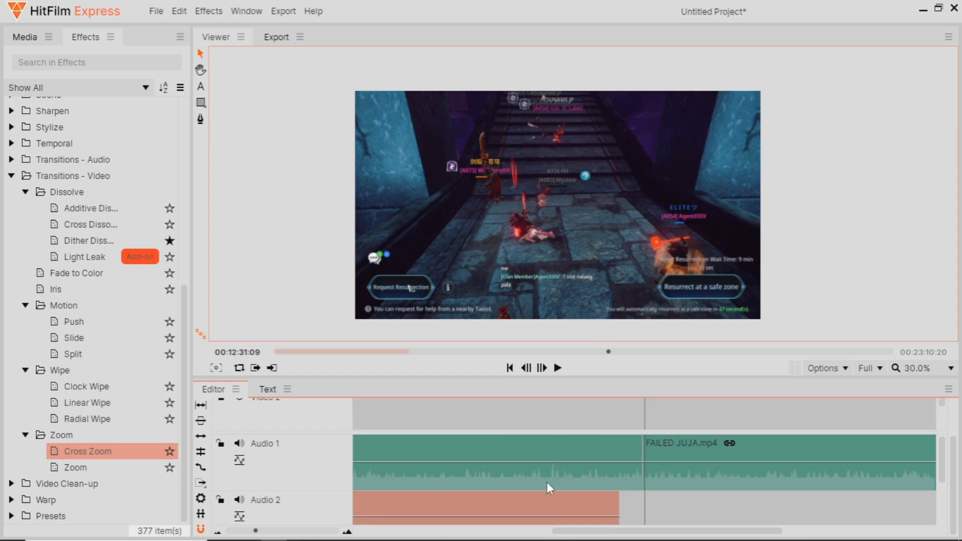
scroll(572, 479, "down", 1)
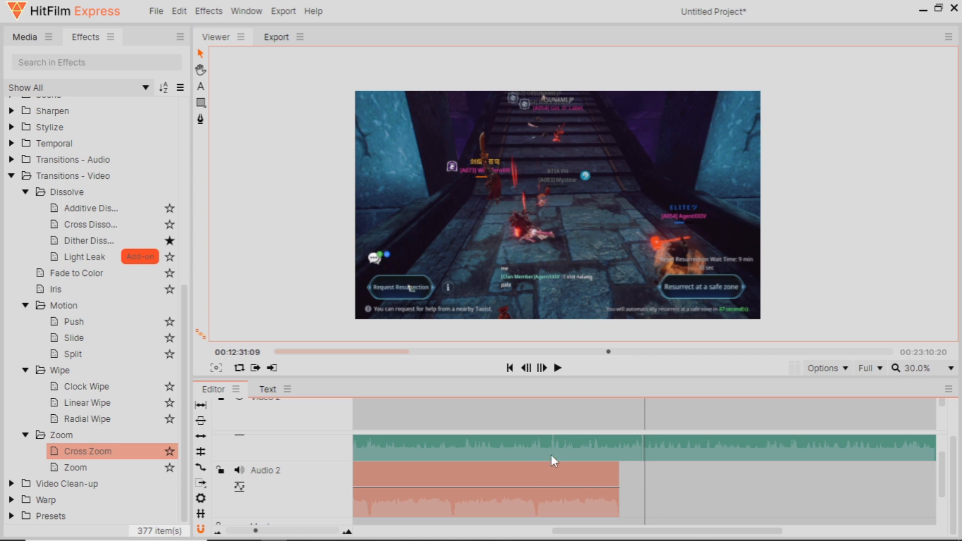
scroll(643, 413, "up", 2)
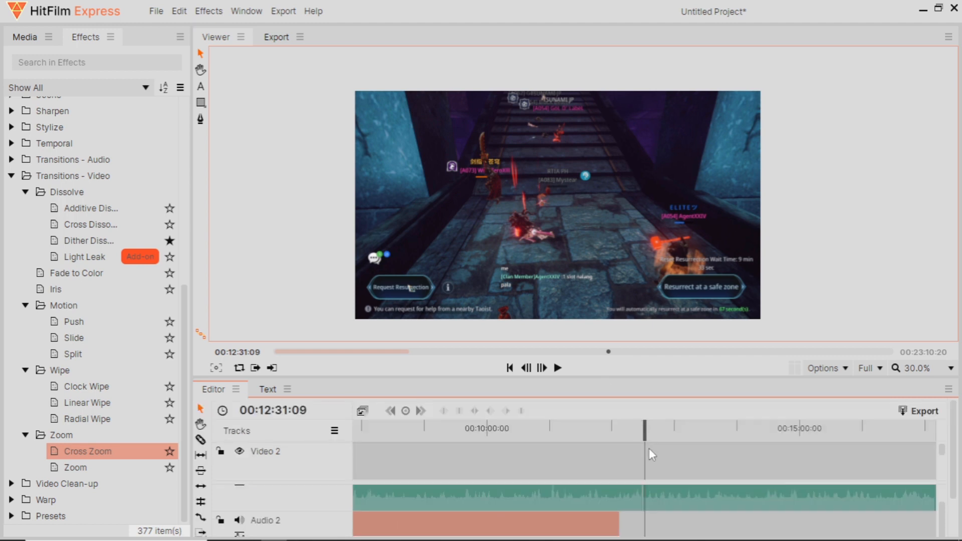
left_click_drag(651, 436, 674, 436)
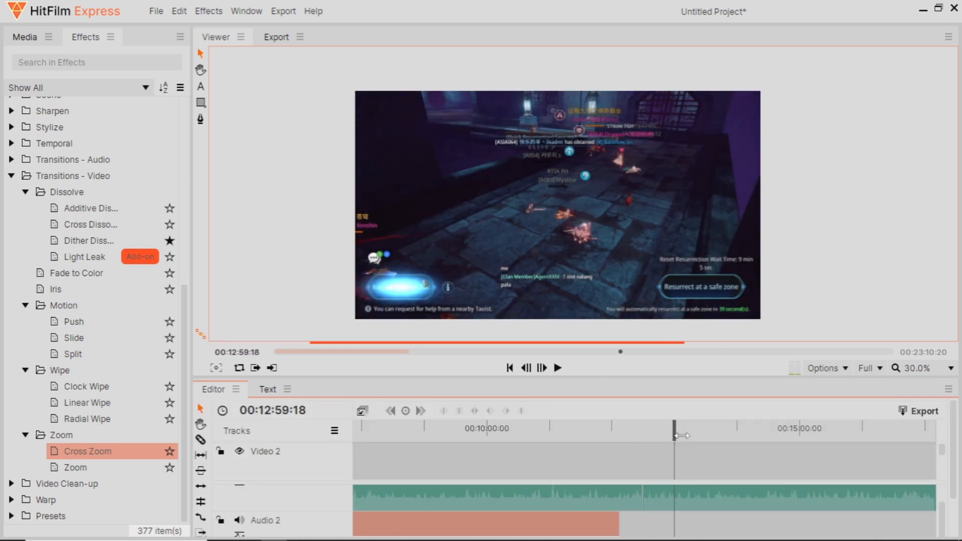
right_click(651, 280)
left_click(683, 320)
Step: Separate the new slice by moving the footage after it to about 00:14:33 and the slice to about 00:13:00, and play the slice
left_click_drag(712, 501, 737, 514)
left_click_drag(634, 509, 666, 506)
key("space")
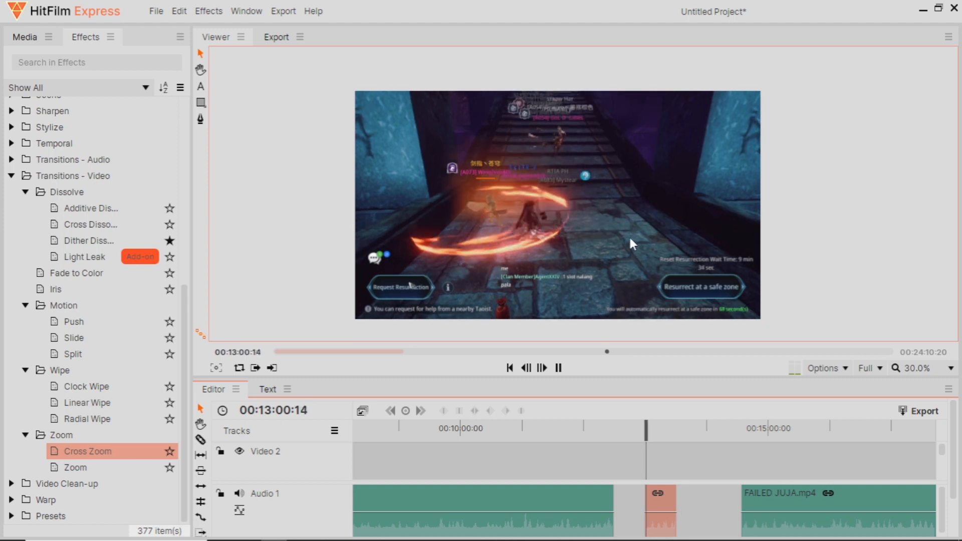
key("space")
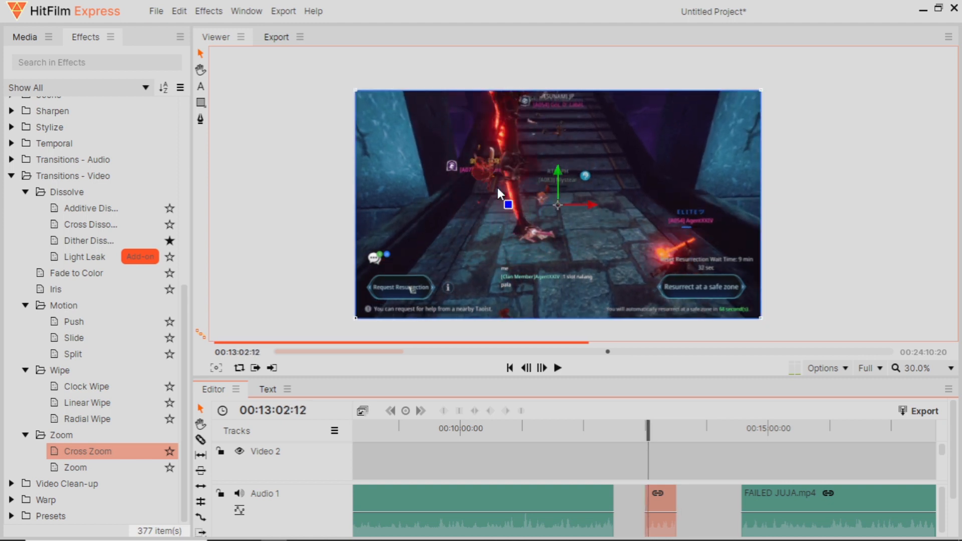
Step: Set the speed of the separated FAILED JUJA.mp4 slice to 50% and play it back to 00:13:10:02
right_click(666, 498)
left_click(723, 131)
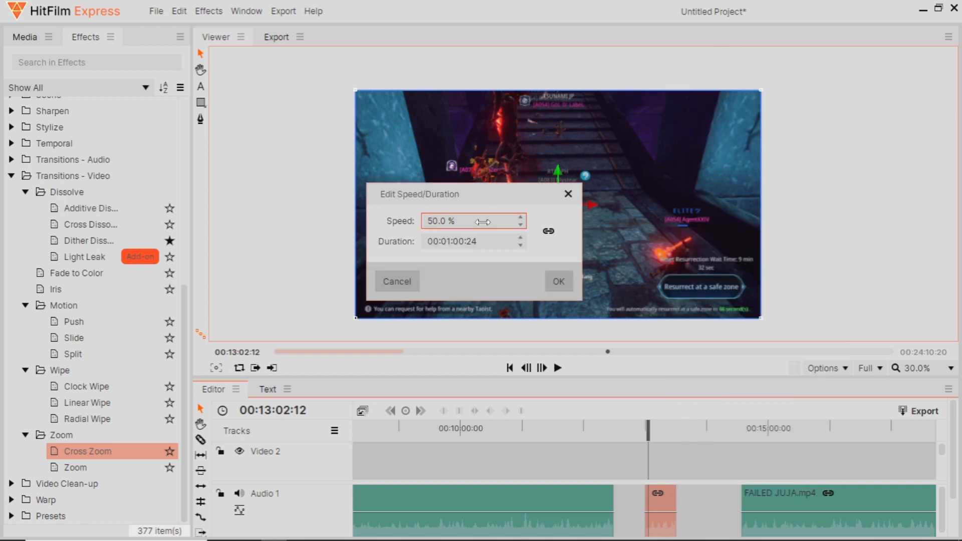
left_click(558, 281)
key("space")
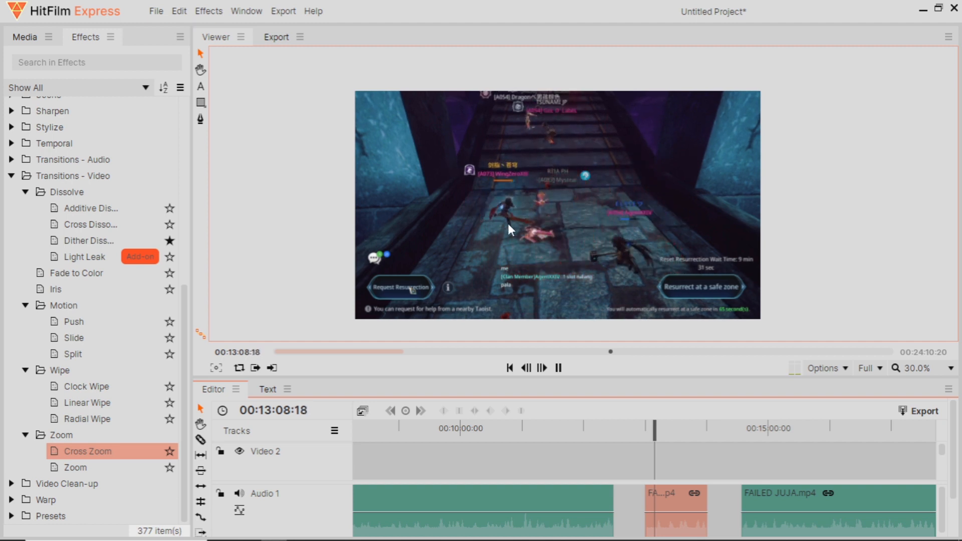
left_click(536, 218)
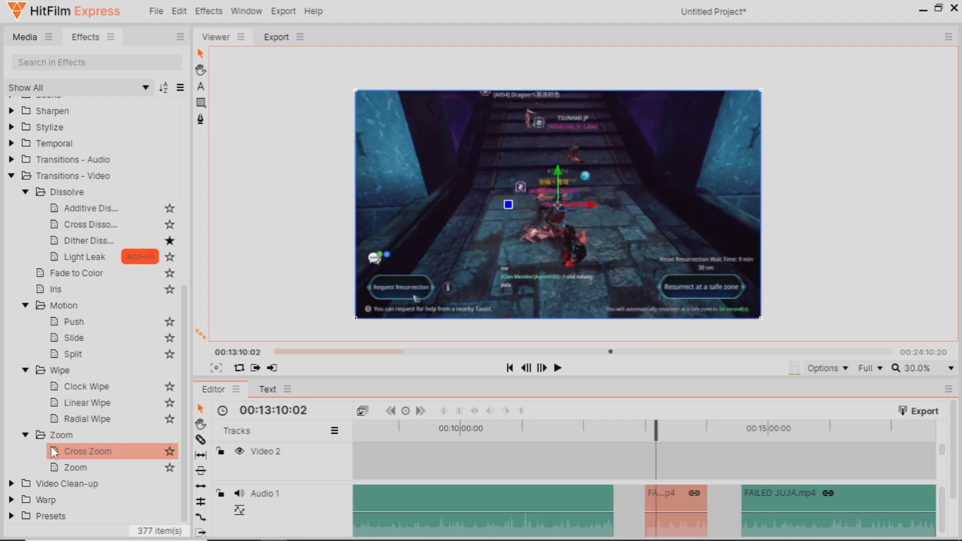
Step: Look through the effects library, examining the 360° Video and Video Clean-up categories and collapsing Transitions - Video
scroll(140, 255, "up", 3)
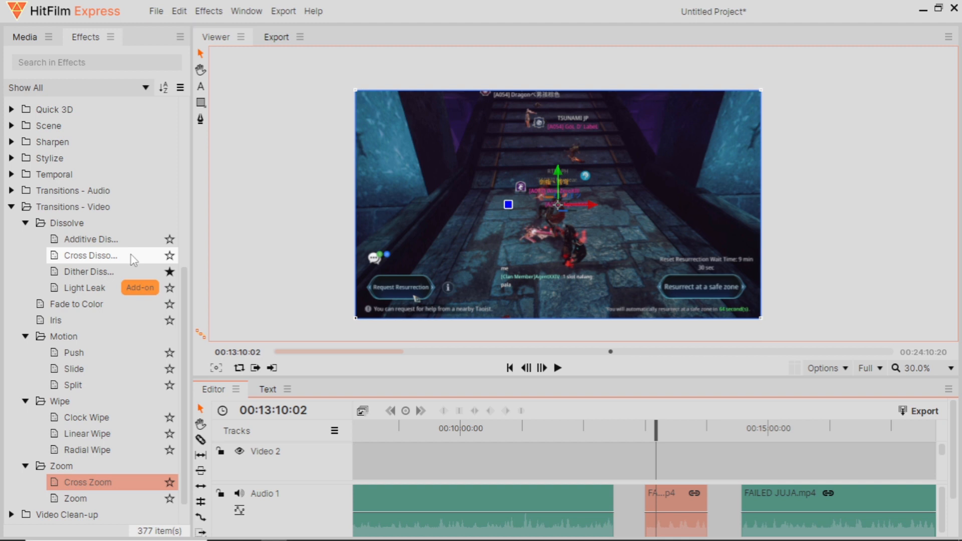
scroll(139, 260, "up", 5)
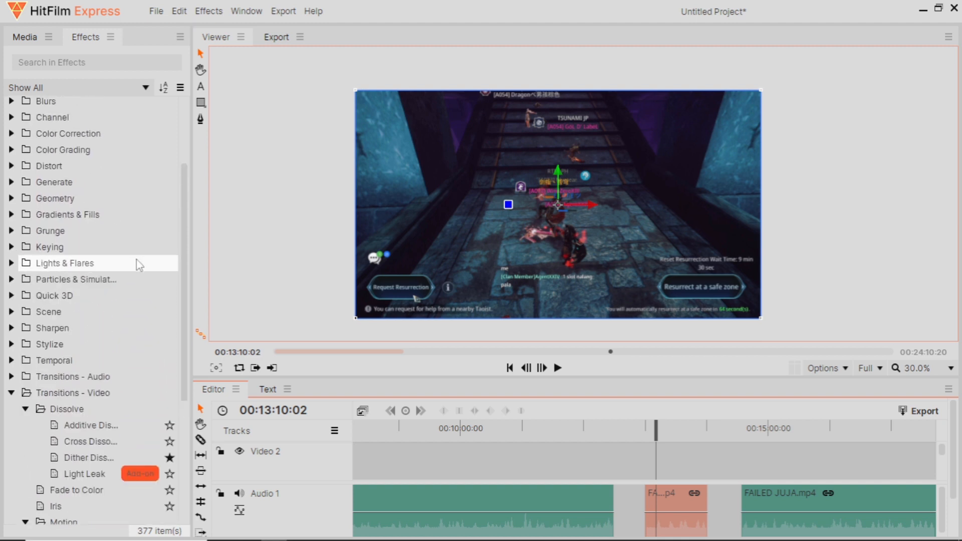
scroll(136, 257, "up", 4)
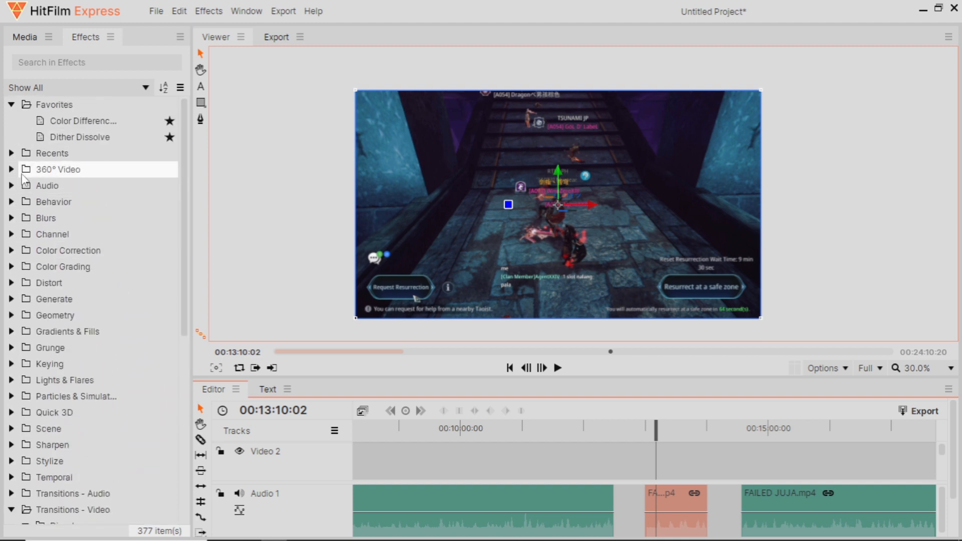
left_click(13, 170)
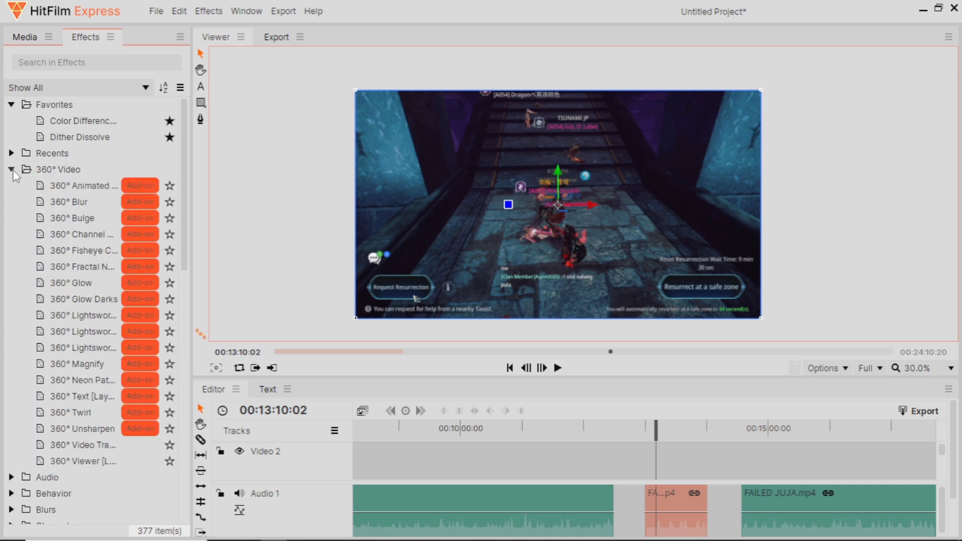
left_click(13, 170)
scroll(92, 216, "down", 1)
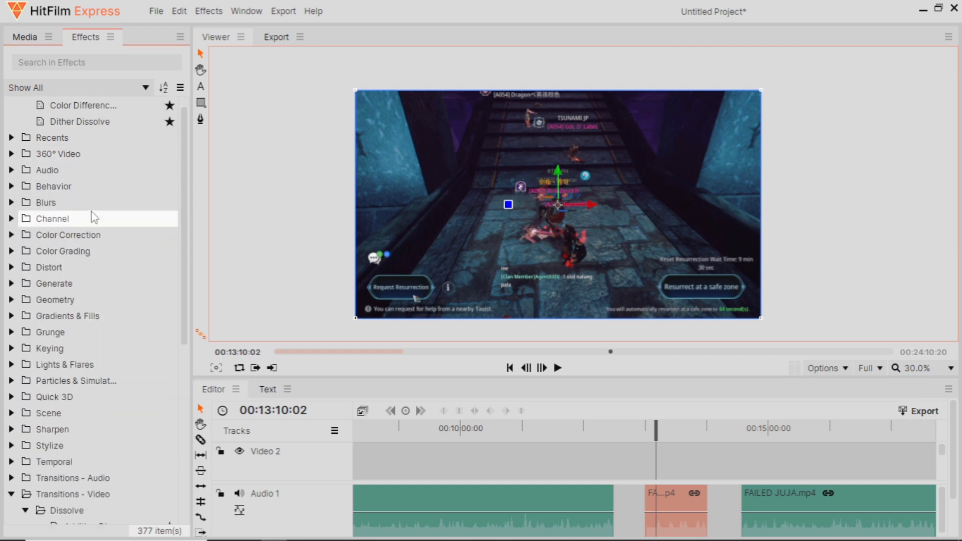
scroll(91, 217, "down", 4)
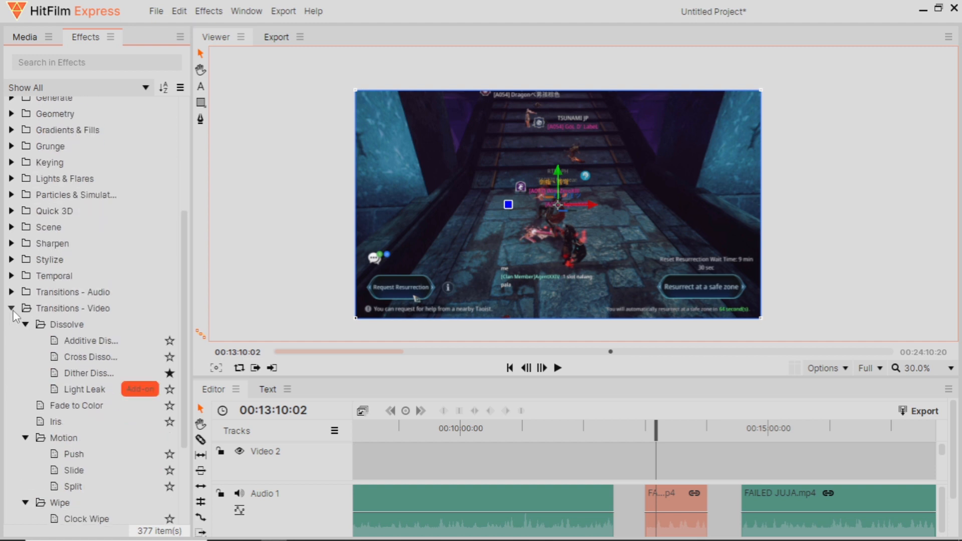
left_click(12, 309)
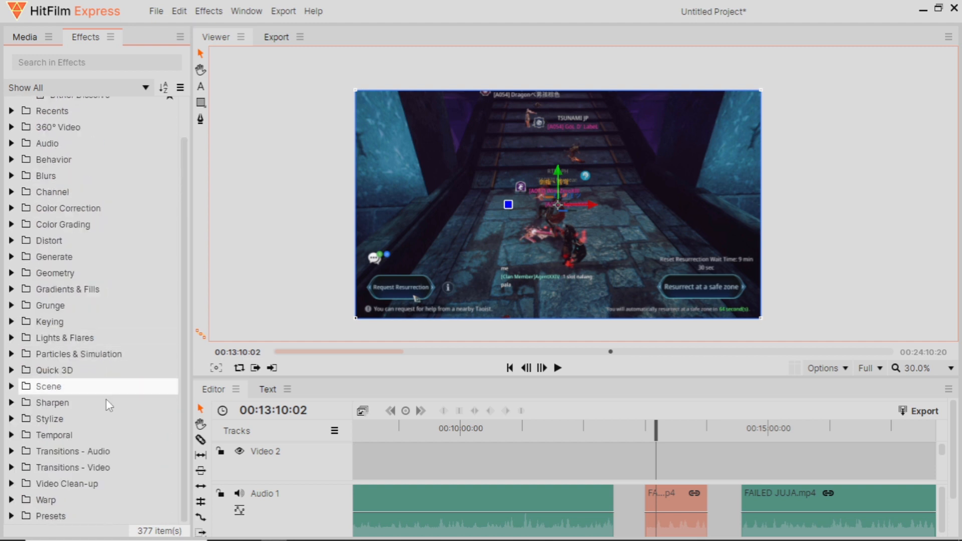
left_click(11, 484)
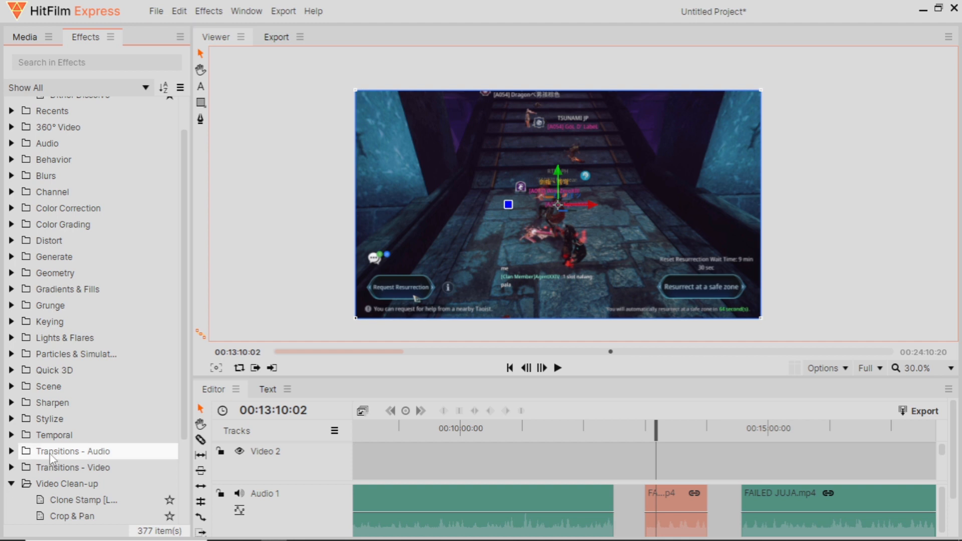
scroll(42, 436, "down", 2)
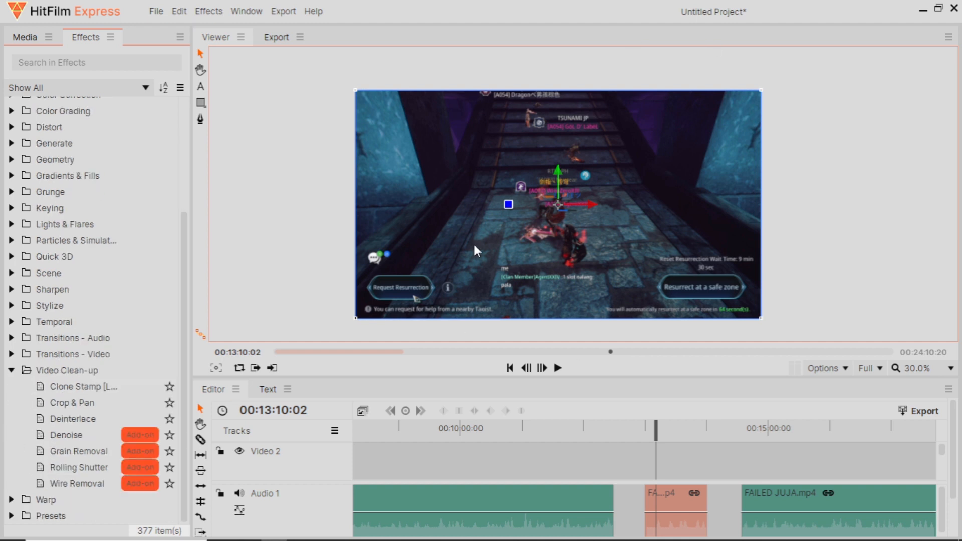
left_click(11, 370)
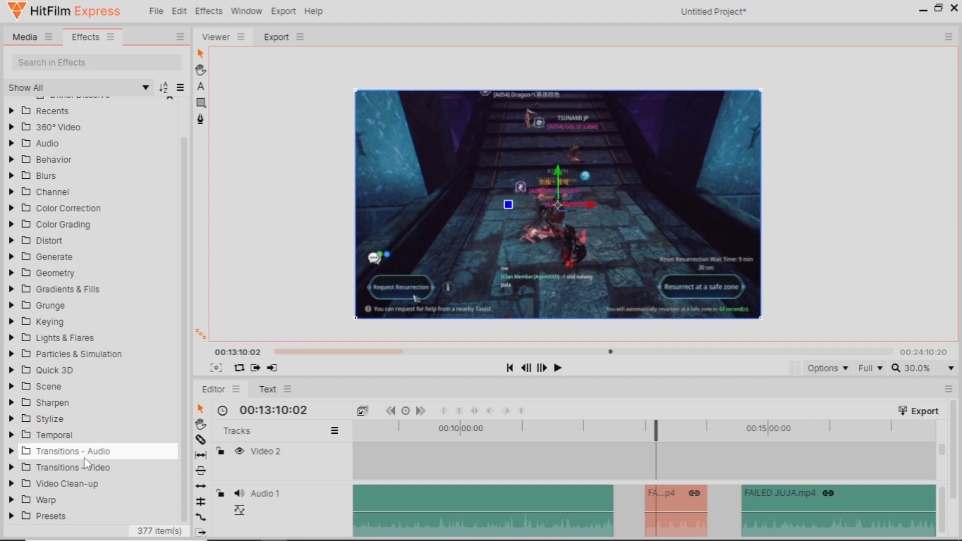
Step: Examine the Sharpen and Stylize effect categories and collapse them again
scroll(141, 245, "up", 1)
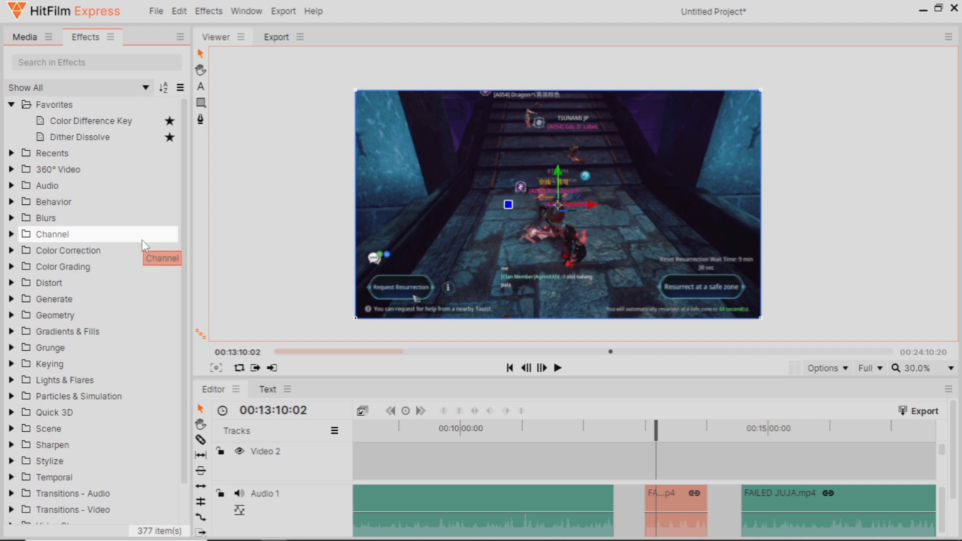
scroll(142, 240, "down", 1)
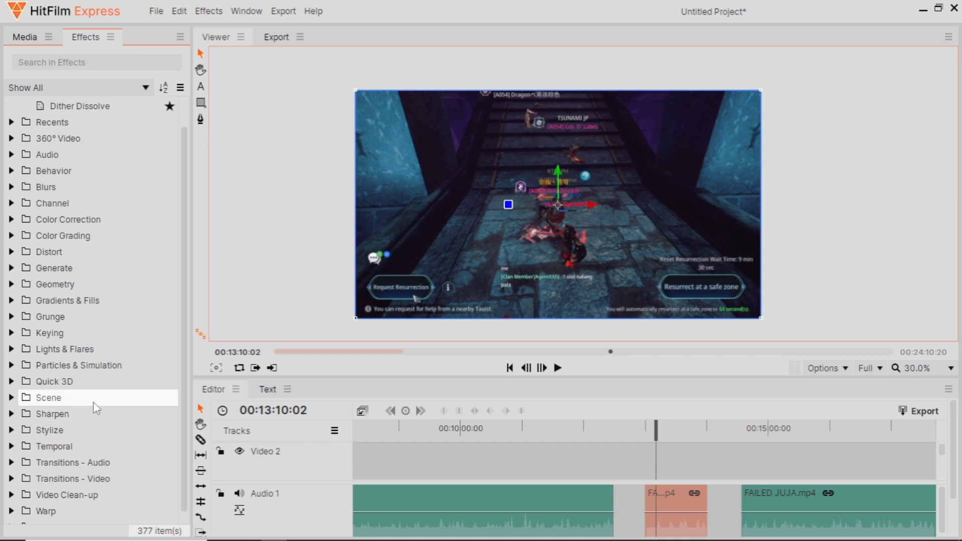
left_click(8, 415)
left_click(8, 415)
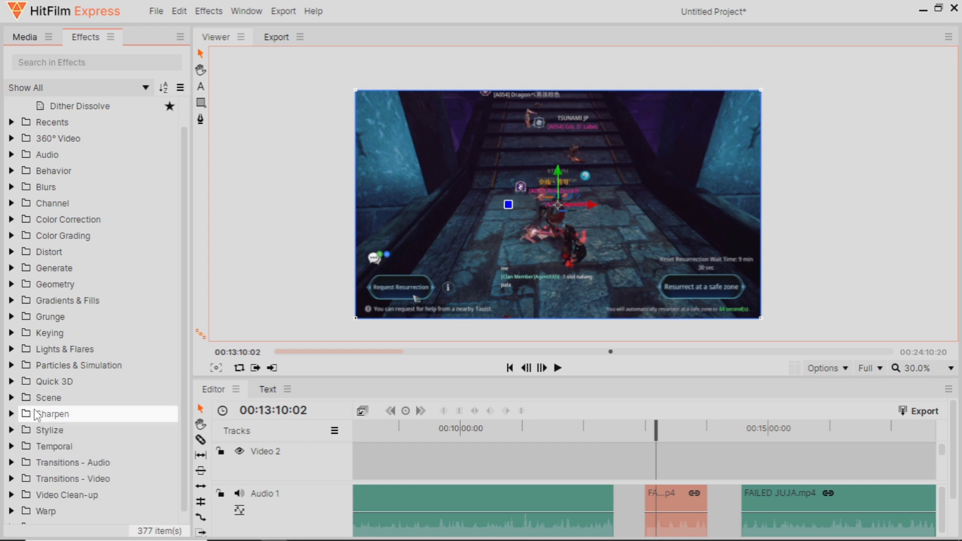
left_click(11, 430)
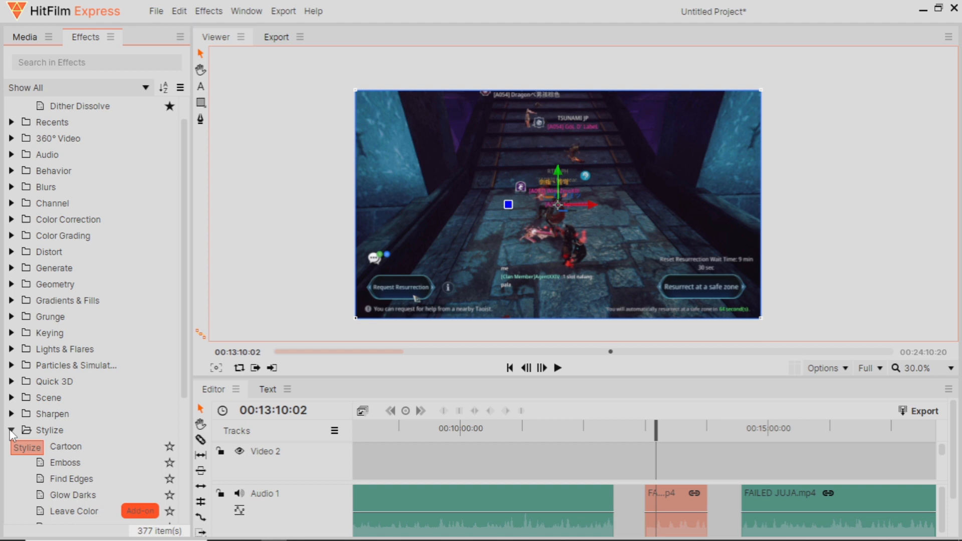
left_click(11, 430)
Step: Set the speed of the separated FAILED JUJA.mp4 slice to 200% and play it from its start
key("space")
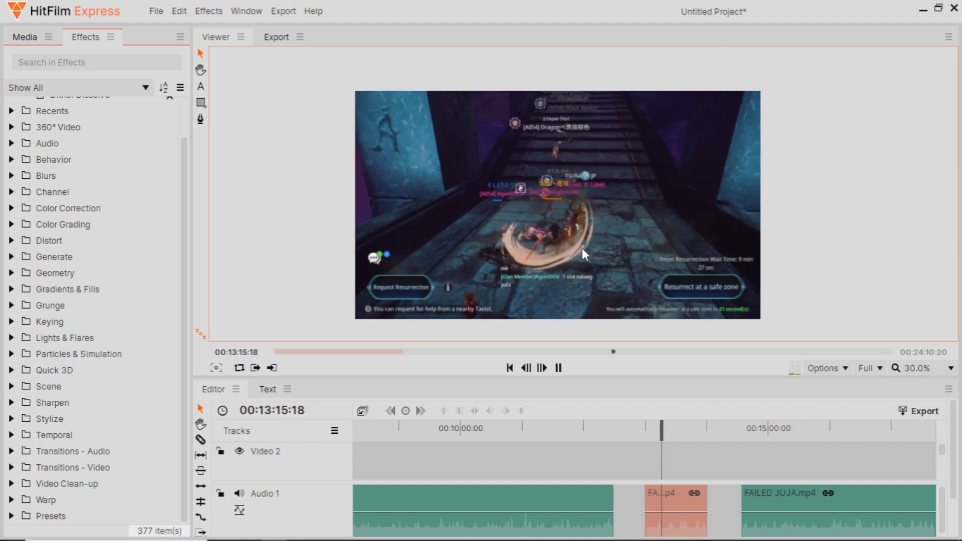
left_click(696, 489)
right_click(696, 490)
left_click(748, 131)
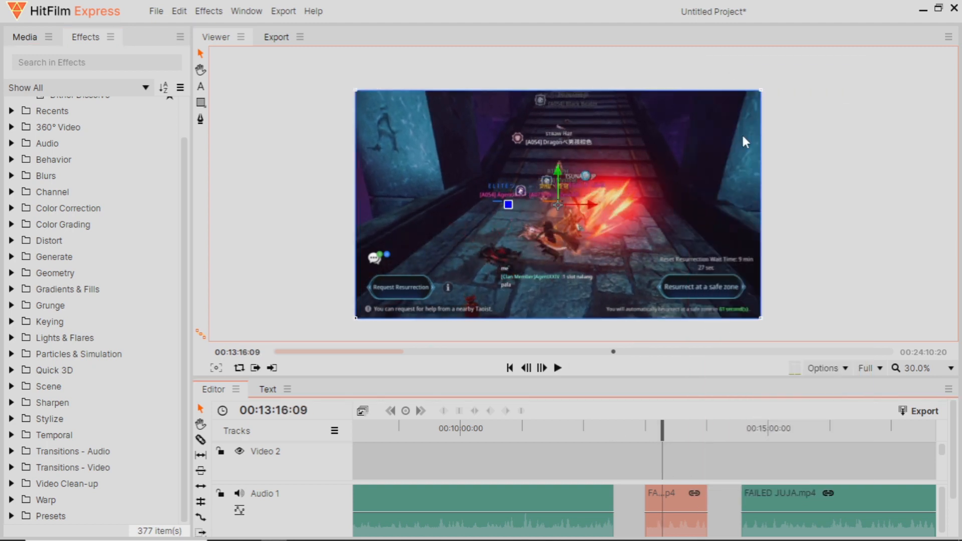
type("200")
key("Return")
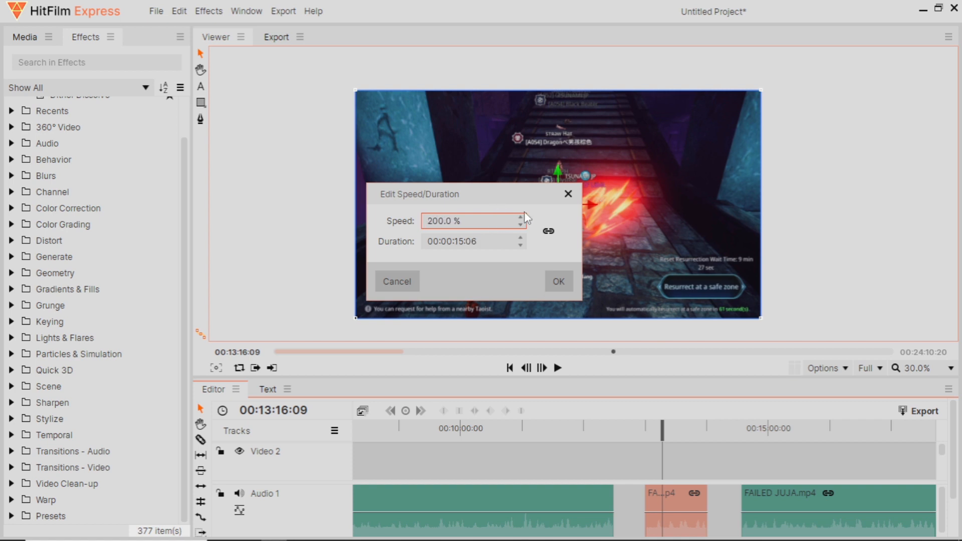
left_click(648, 460)
key("space")
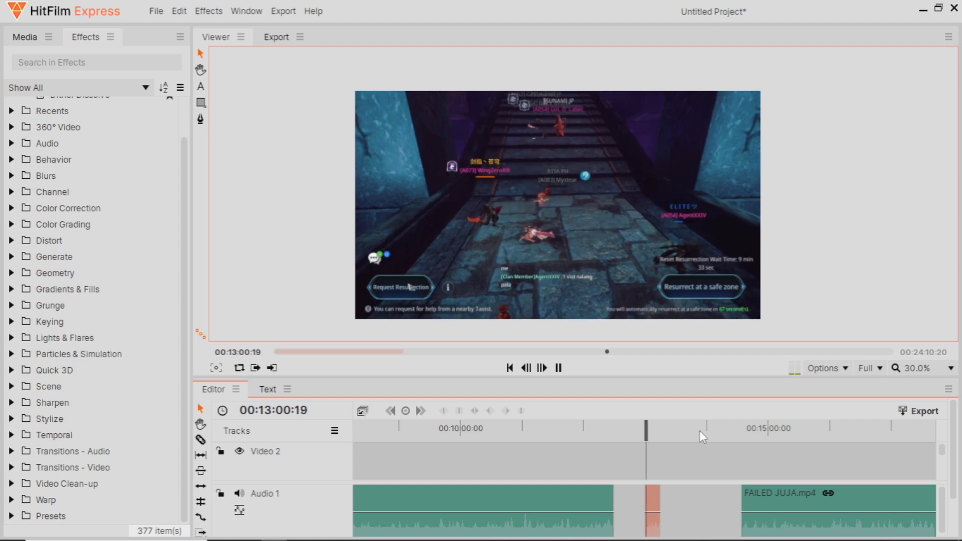
key("space")
Step: Raise the speed of the separated FAILED JUJA.mp4 slice beyond 200% and play the result
right_click(653, 489)
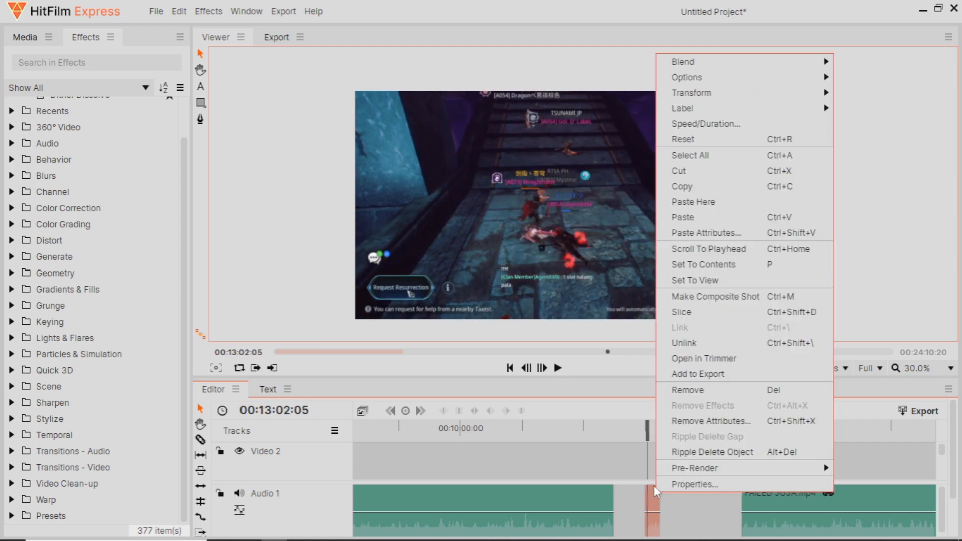
left_click(705, 124)
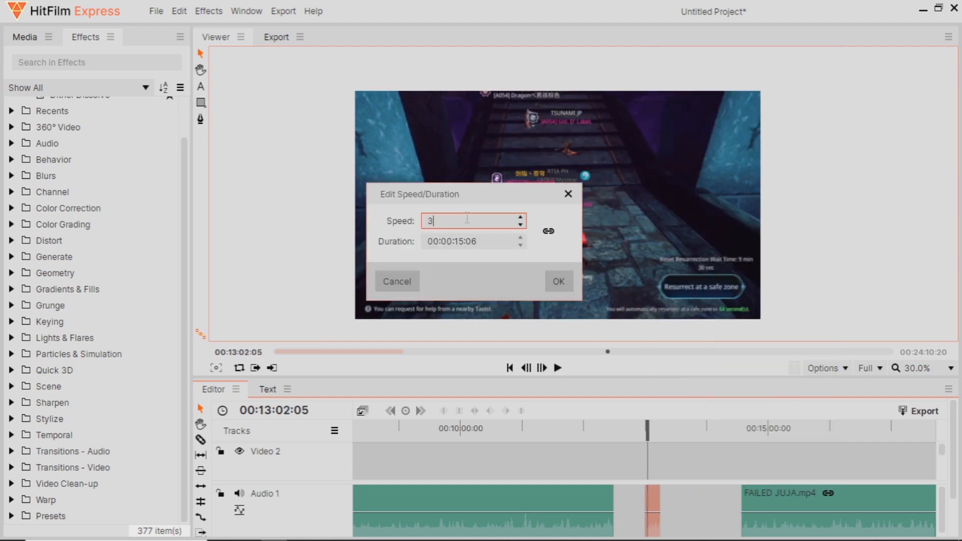
left_click(558, 281)
key("space")
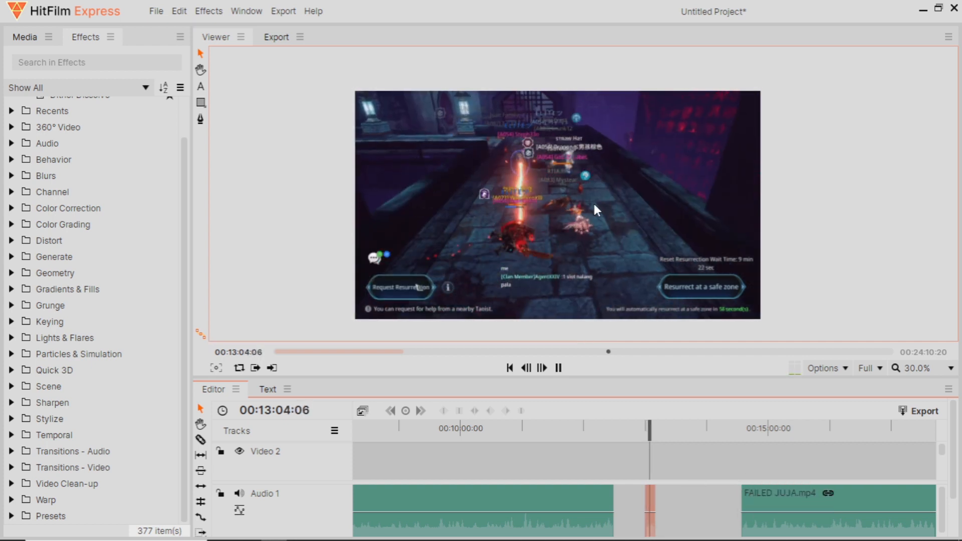
key("space")
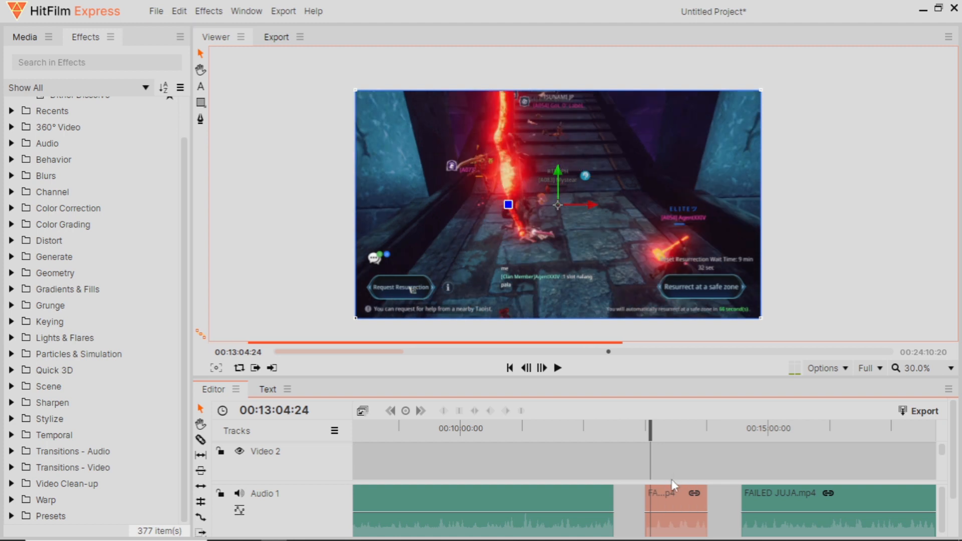
Step: Rejoin the FAILED JUJA.mp4 slice with the footage around it and shorten the timeline's work area to end at about 00:03:50
left_click(10, 38)
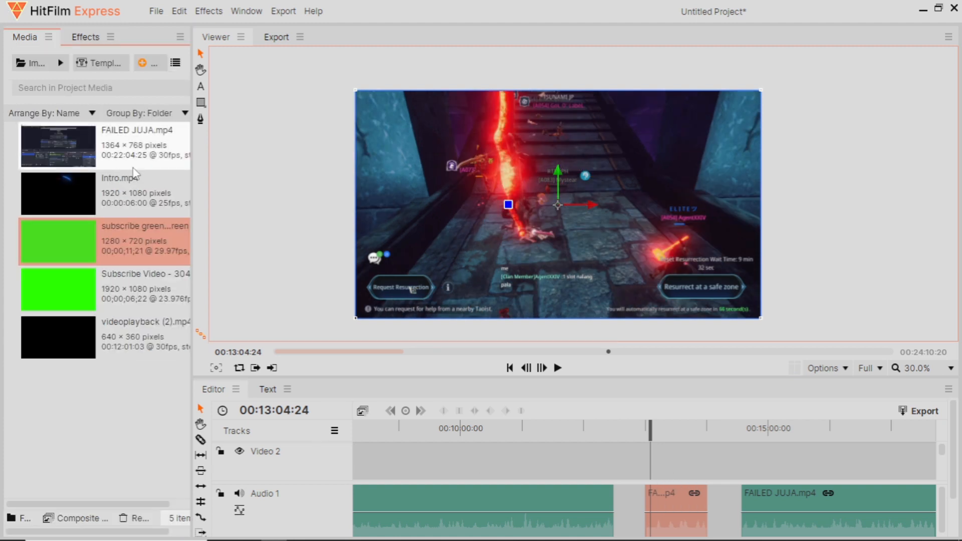
scroll(720, 464, "down", 2)
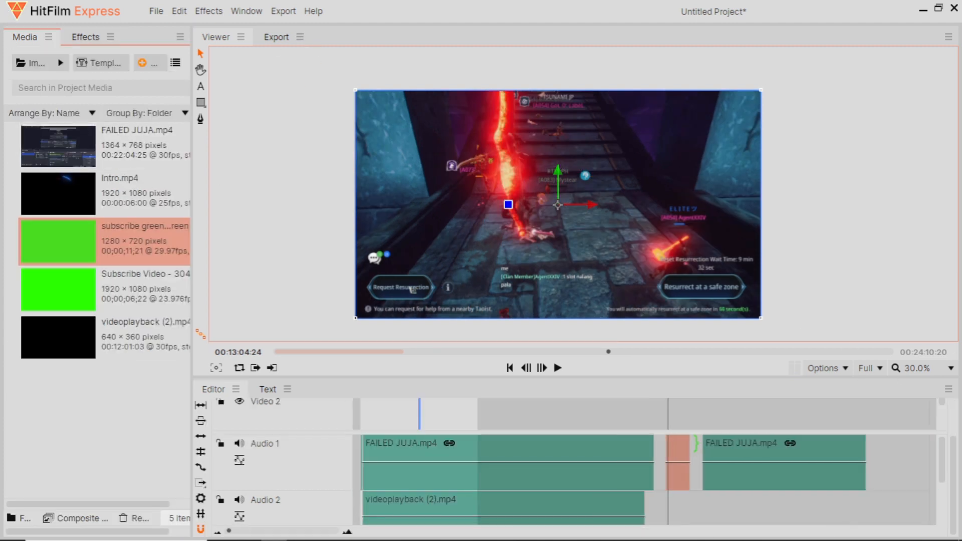
mouse_move(669, 445)
left_mouse_down()
mouse_move(693, 446)
mouse_move(684, 450)
left_mouse_up()
scroll(512, 434, "up", 2)
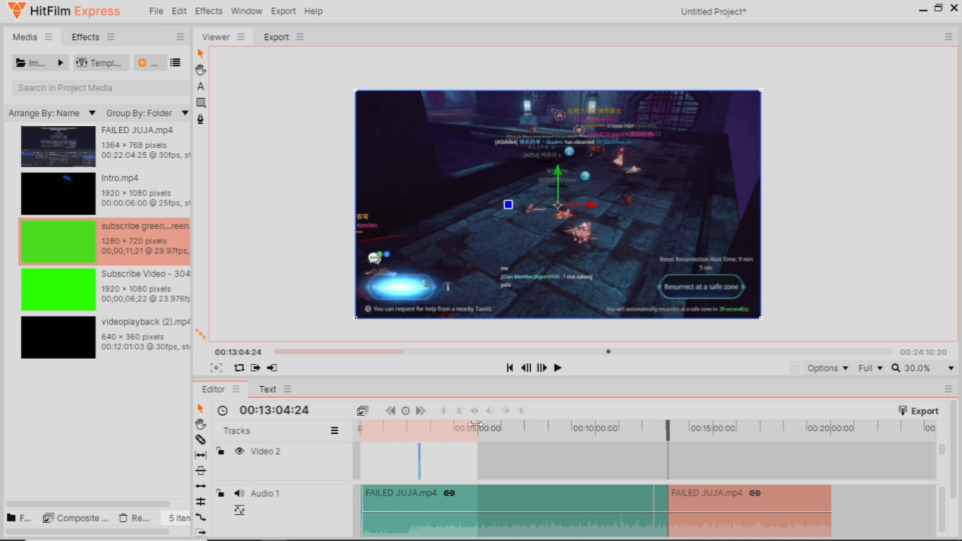
mouse_move(481, 429)
left_mouse_down()
mouse_move(835, 427)
mouse_move(500, 429)
left_mouse_up()
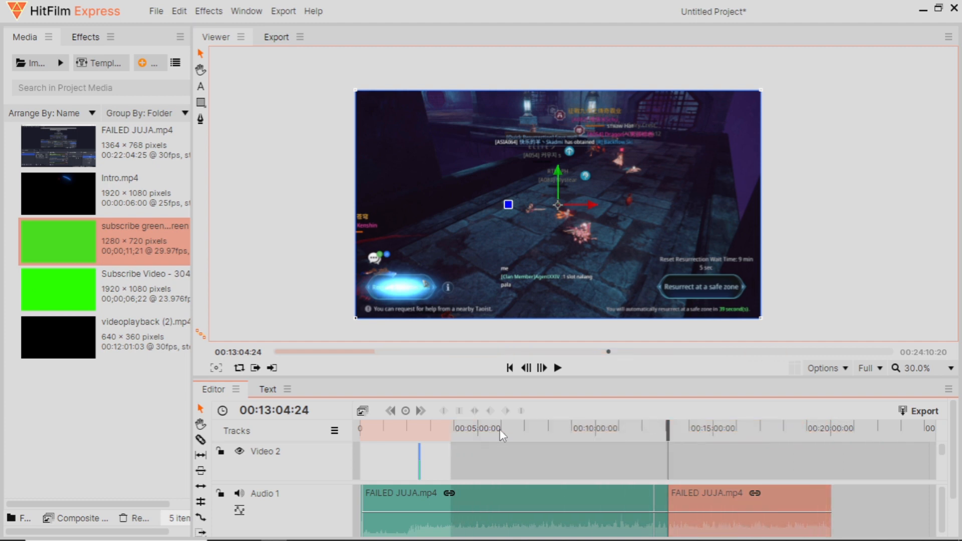
Step: Fit the work area to the timeline contents before and after moving the FAILED JUJA.mp4 slice to about 00:22:20
right_click(510, 430)
left_click(626, 455)
scroll(707, 467, "down", 2)
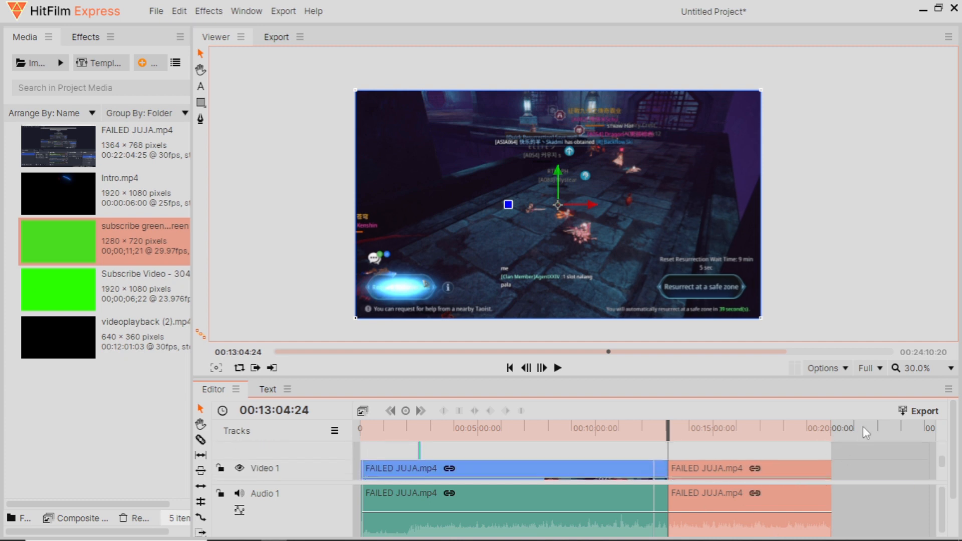
scroll(842, 488, "down", 1)
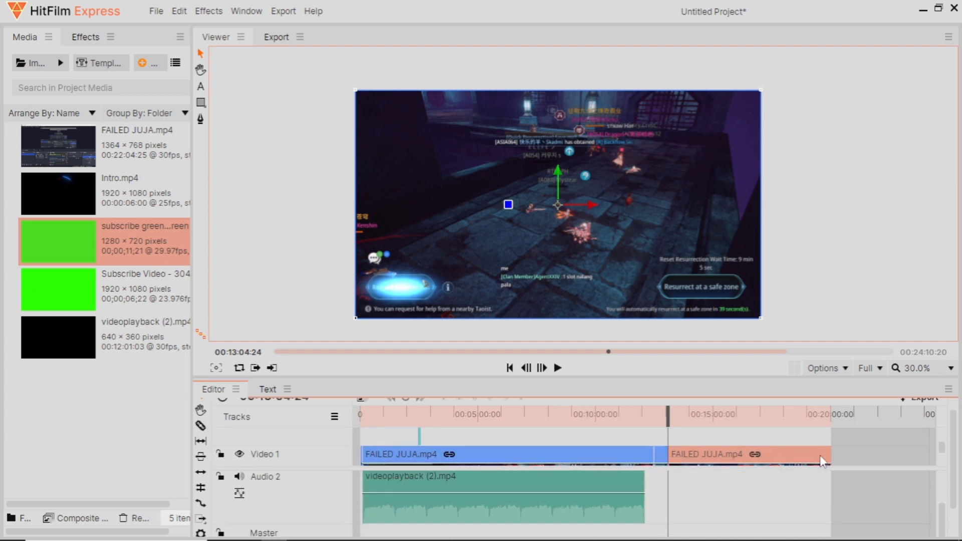
left_click_drag(666, 457, 894, 451)
right_click(808, 418)
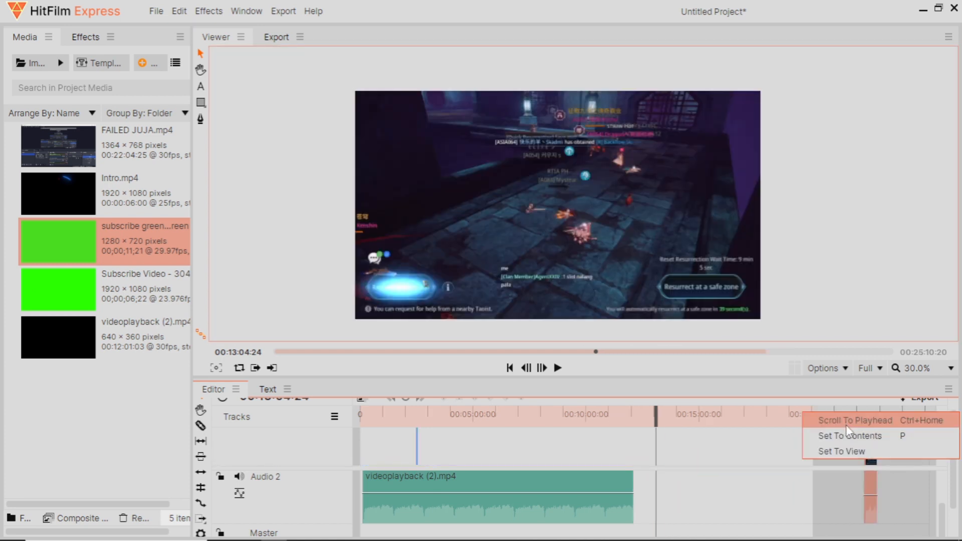
left_click(846, 437)
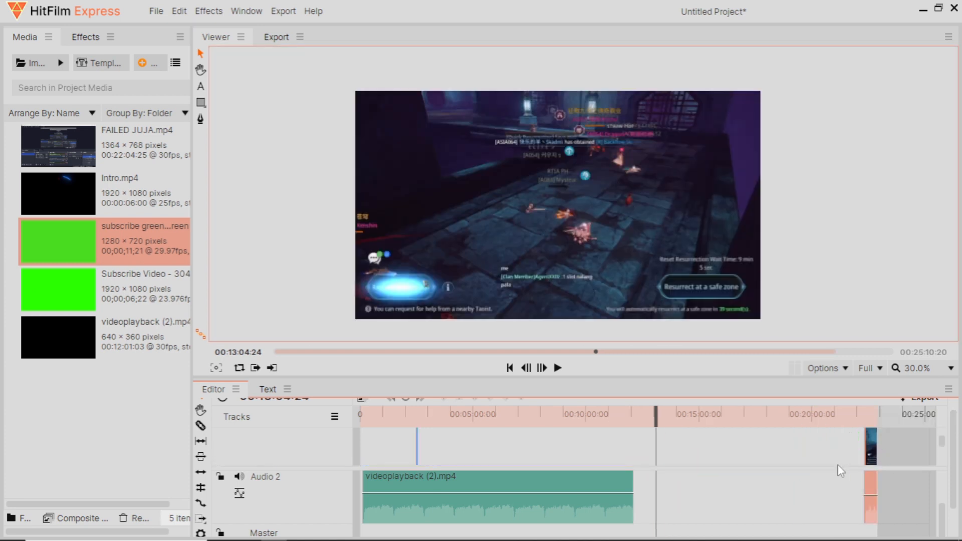
scroll(737, 464, "up", 2)
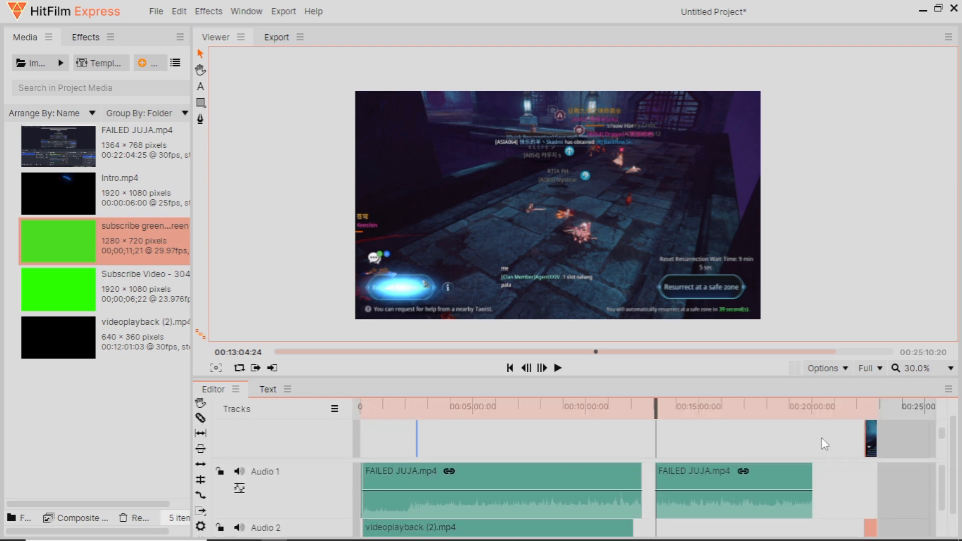
Step: Undo the slice's move to the timeline end and the fitting of the work area to the contents
key("ctrl+z")
key("ctrl+z")
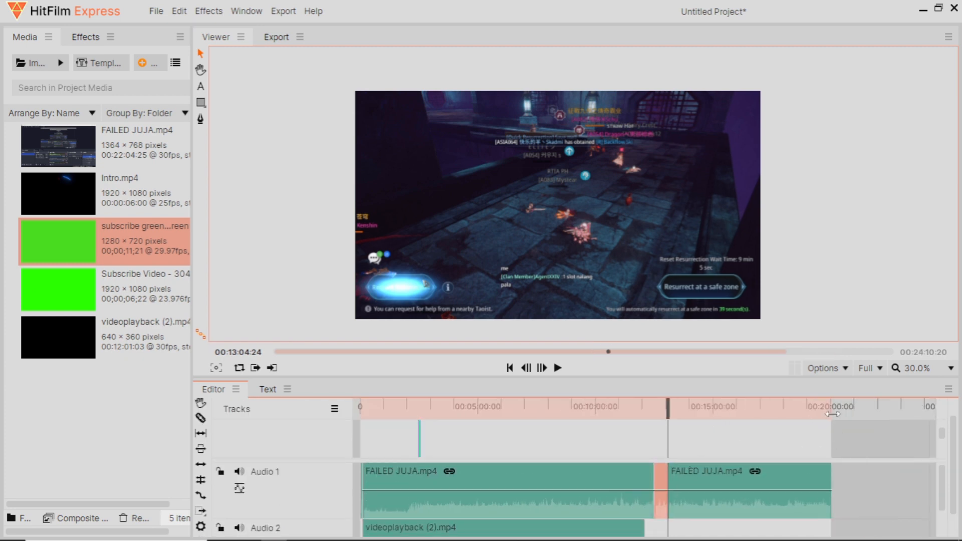
mouse_move(835, 408)
left_mouse_down()
mouse_move(929, 408)
mouse_move(821, 408)
left_mouse_up()
key("ctrl+z")
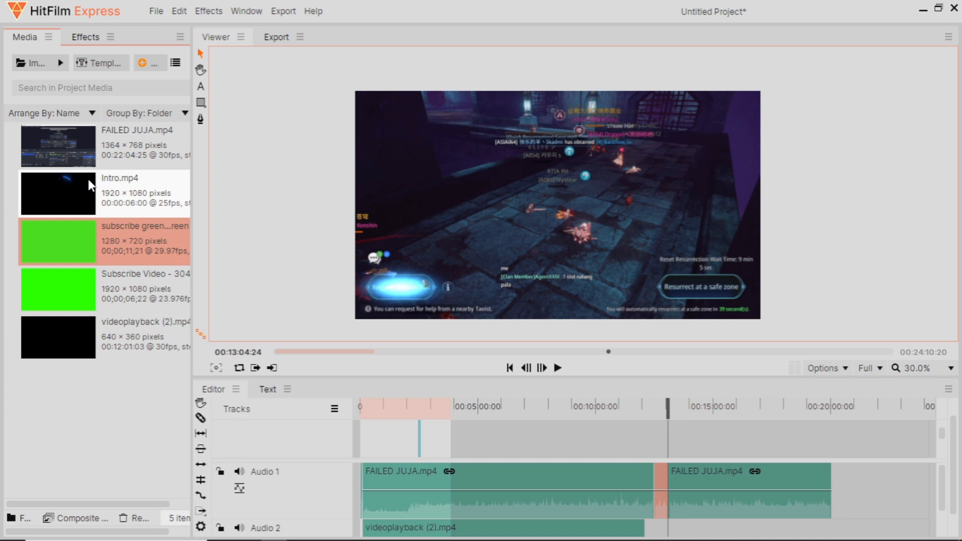
Step: Import the 2000 Years Later SpongeBob time card video from the RANDOMS folder into the project media
left_click(34, 67)
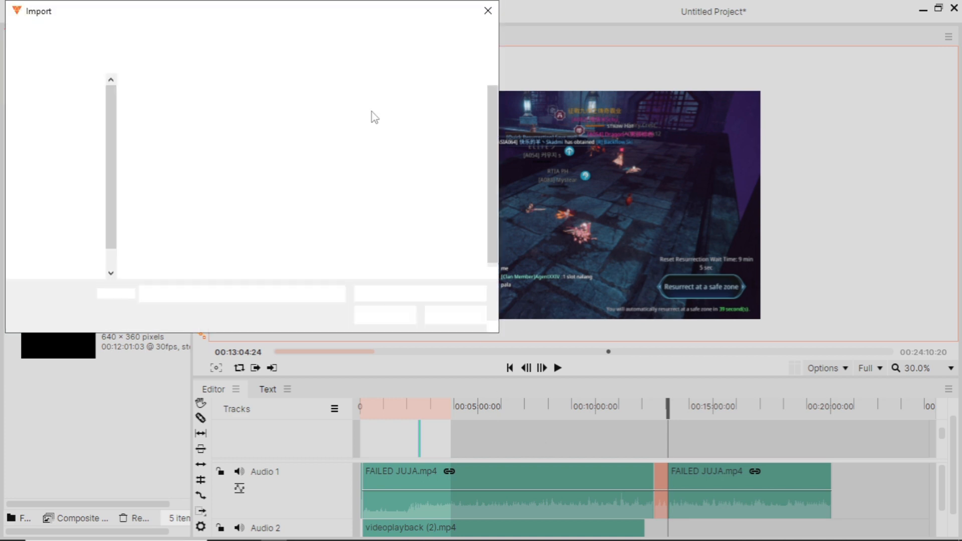
key("alt+Up")
key("Down")
key("Down")
key("Down")
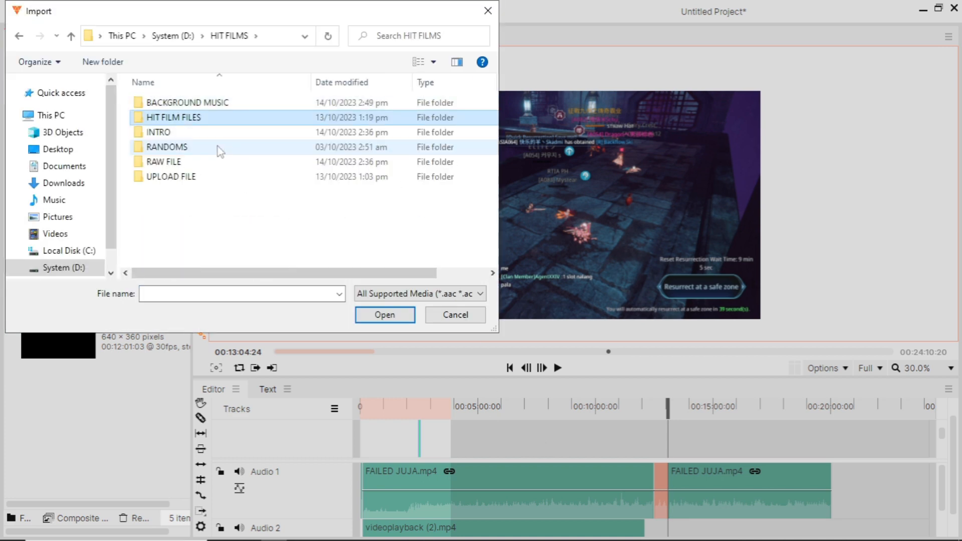
double_click(221, 150)
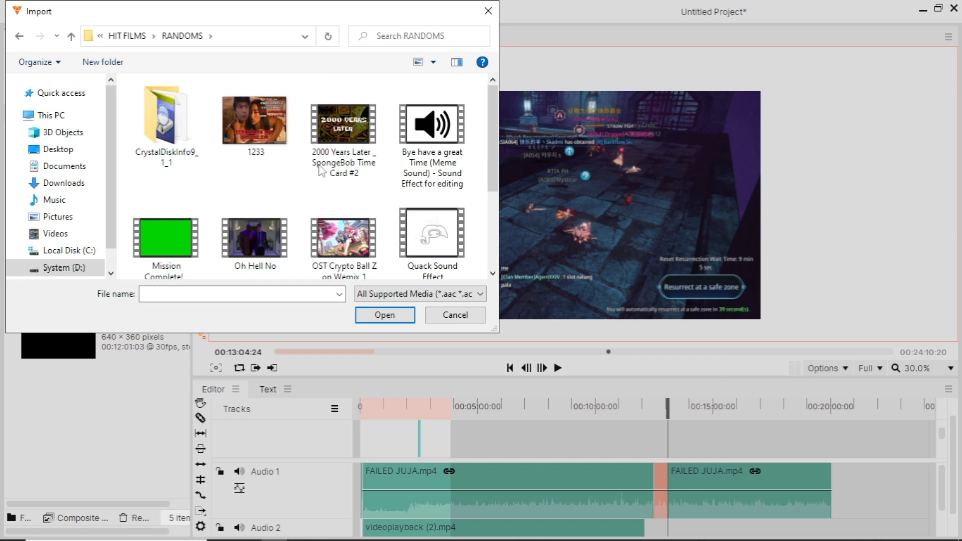
double_click(378, 102)
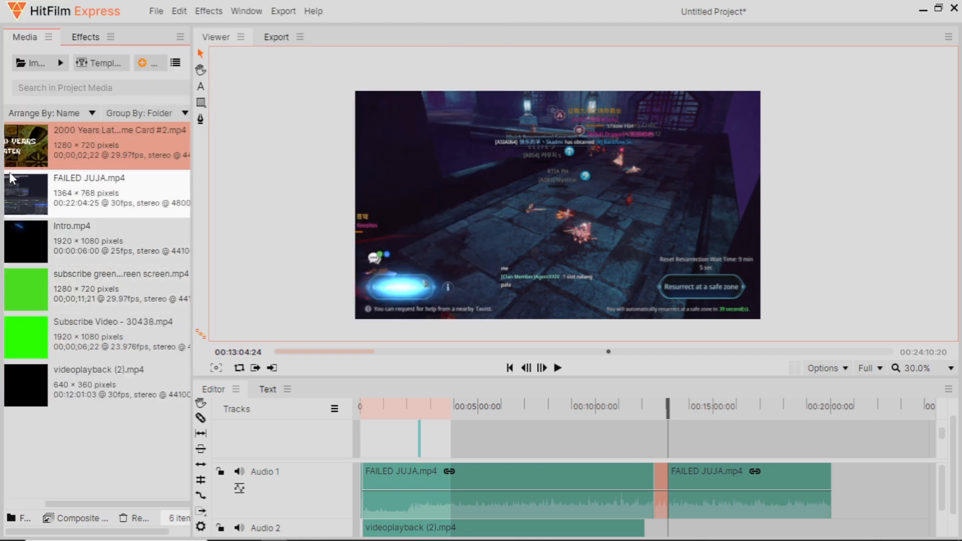
Step: Place the 2000 Years Later card on Video 2 at about 00:12:30 and trim the FAILED JUJA.mp4 slice's start to the card's end
mouse_move(24, 146)
left_mouse_down()
mouse_move(640, 416)
mouse_move(654, 443)
left_mouse_up()
left_click(653, 409)
scroll(666, 482, "up", 6)
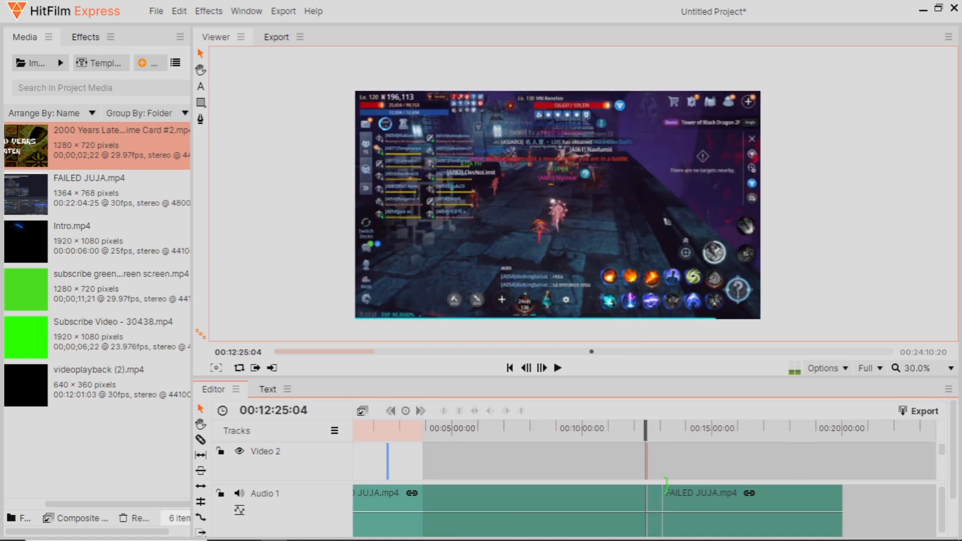
left_click(663, 434)
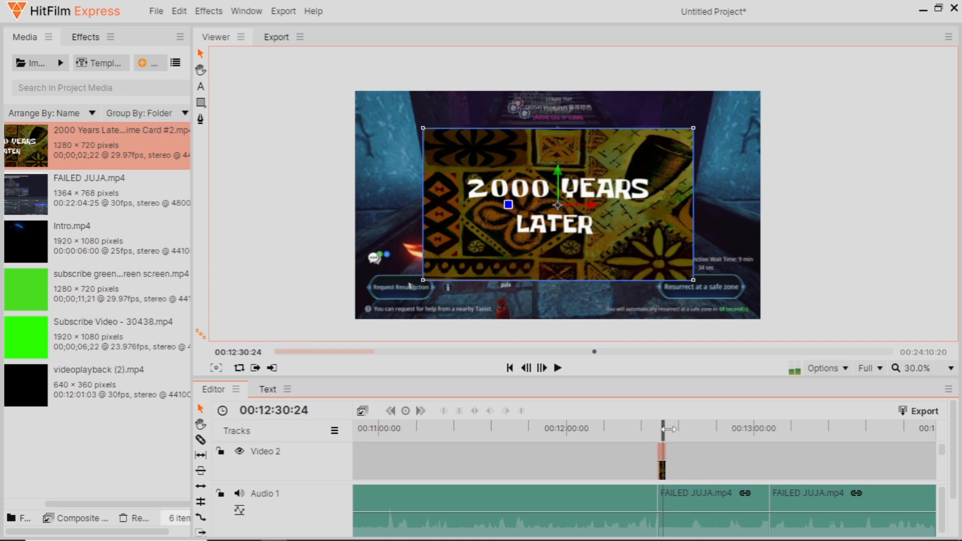
left_click_drag(657, 497, 665, 497)
Step: Scale the 2000 Years Later card to fit the frame and play the result
right_click(662, 453)
mouse_move(725, 55)
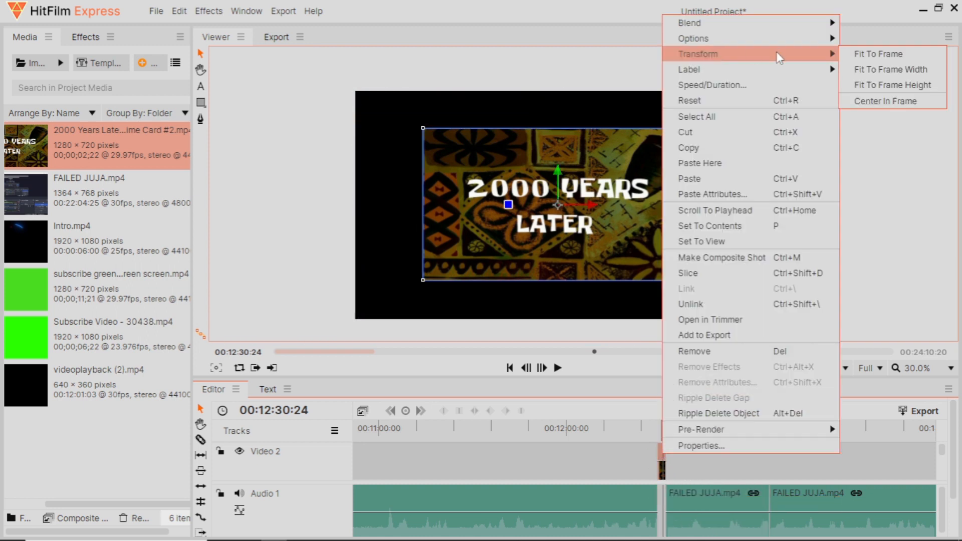
left_click(869, 54)
key("space")
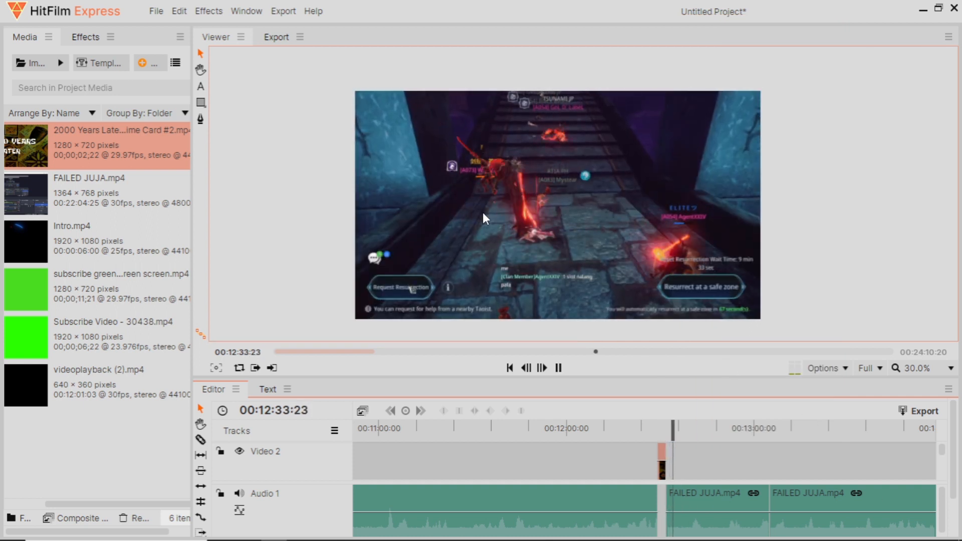
right_click(711, 497)
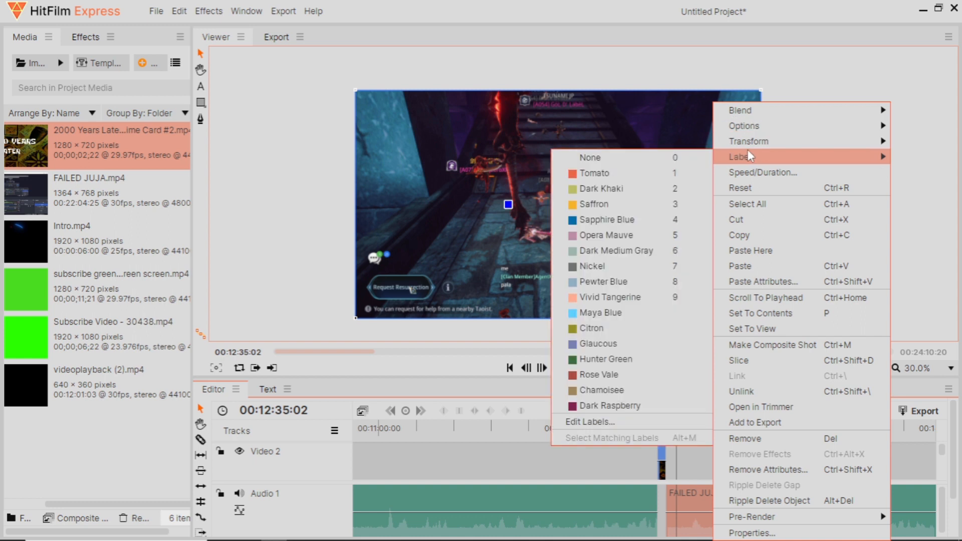
mouse_move(747, 141)
left_click(661, 134)
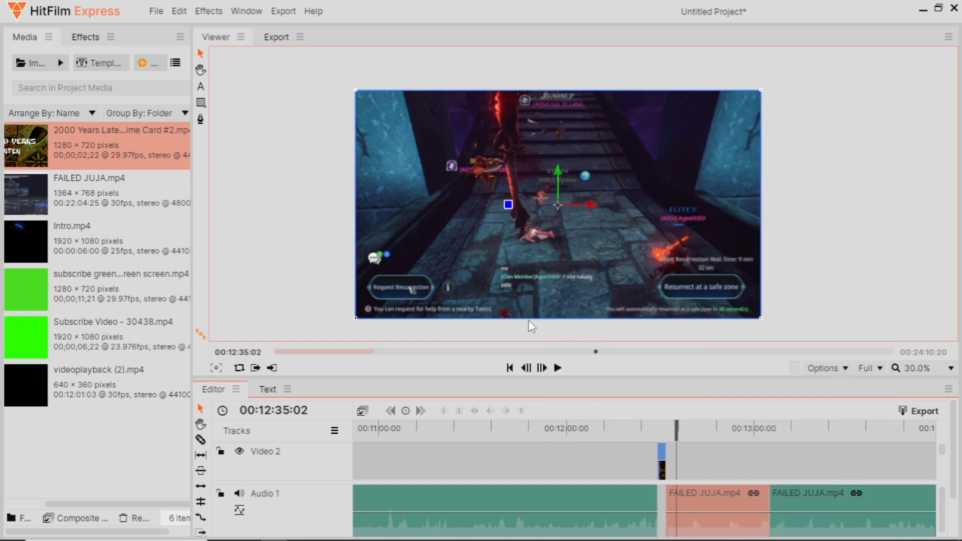
Step: Set the speed of the FAILED JUJA.mp4 slice after the time card to 100% and replay from the card
right_click(689, 495)
left_click(748, 118)
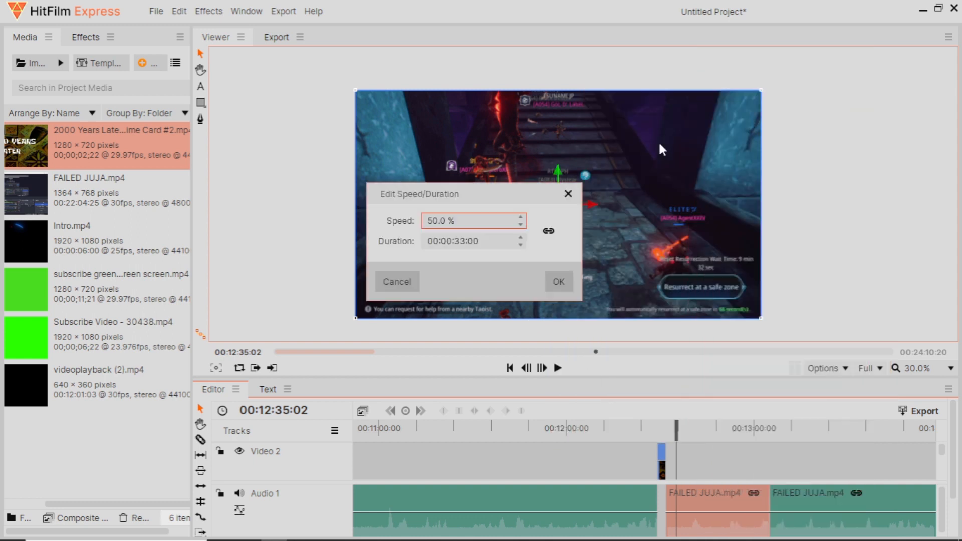
left_click(486, 226)
type("100")
key("Return")
left_click(570, 287)
key("space")
left_click_drag(659, 433, 658, 433)
key("space")
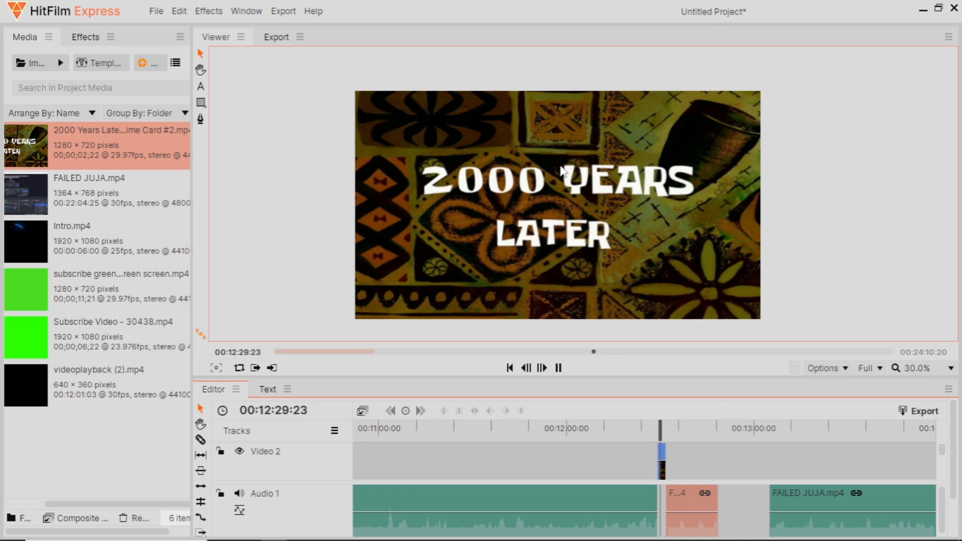
key("space")
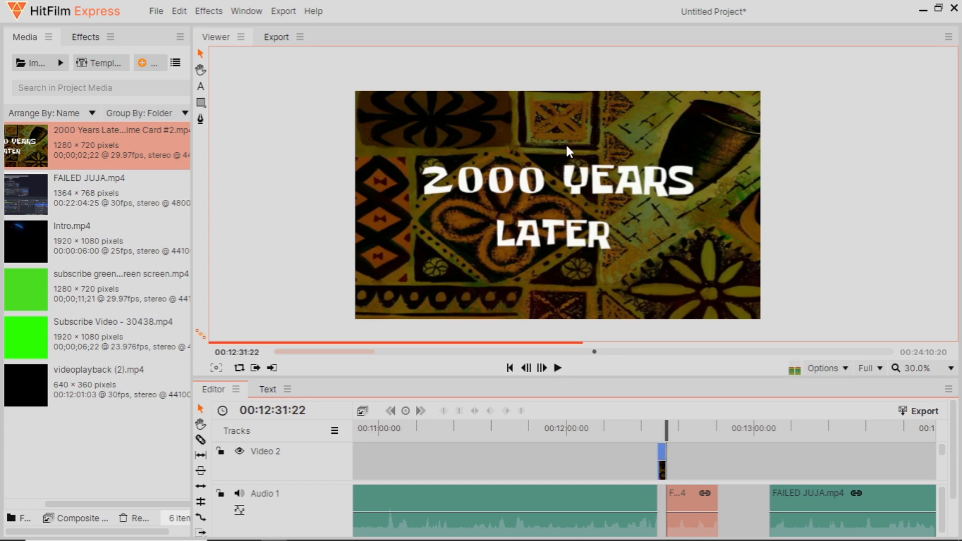
Step: Import Oh Hell No.mp4 from the RANDOMS folder and place it on Video 2 after the time card at about 00:12:32
left_click(29, 65)
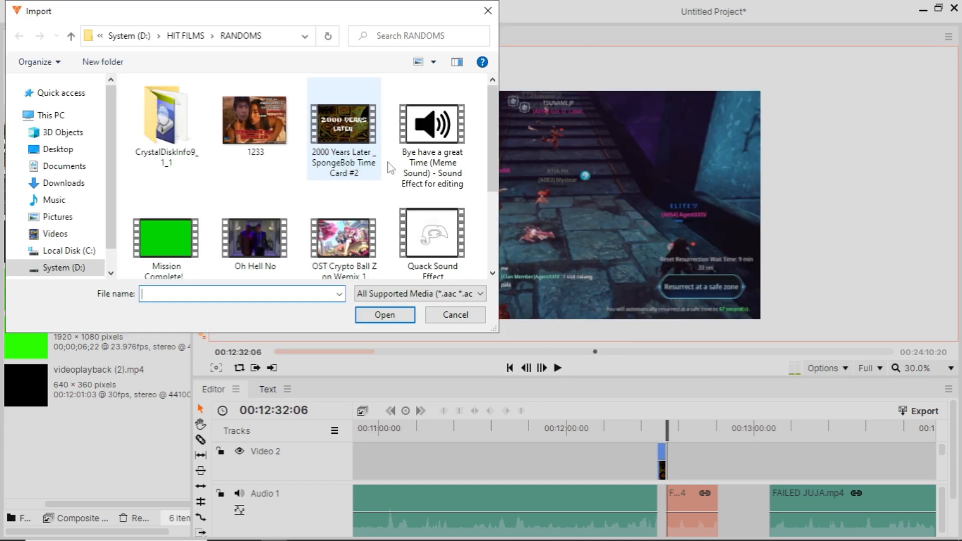
double_click(255, 239)
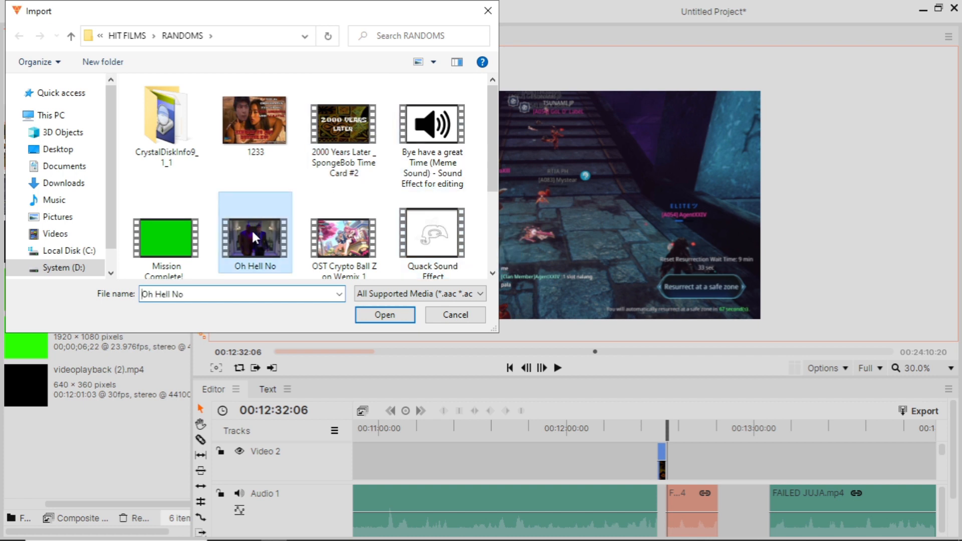
left_click_drag(20, 295, 669, 464)
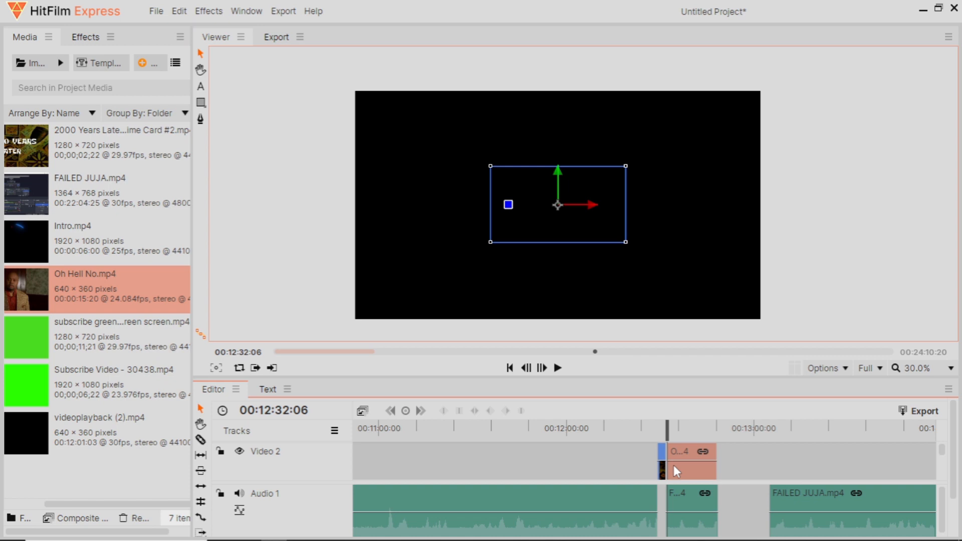
scroll(703, 497, "up", 5)
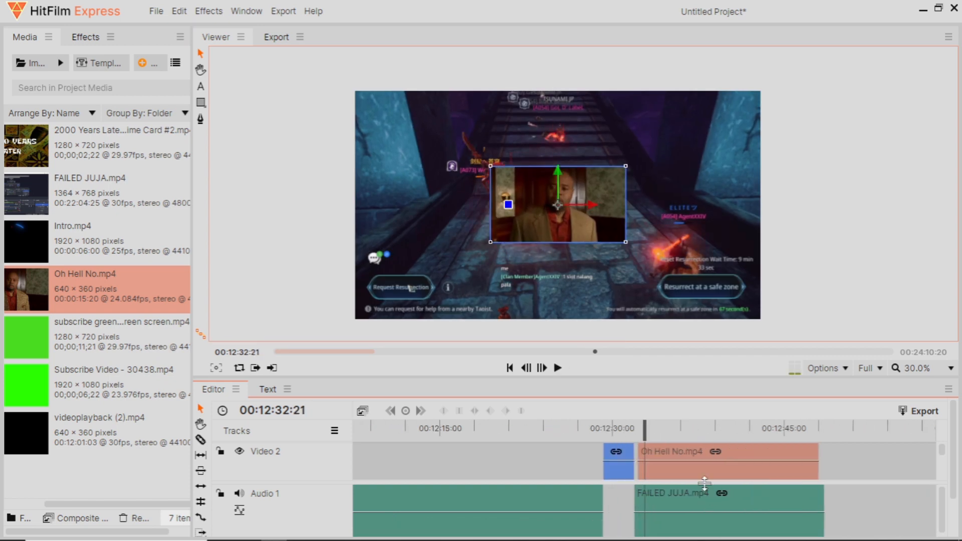
Step: Slice the FAILED JUJA.mp4 footage beneath Oh Hell No.mp4 at 00:12:32:07
left_click_drag(641, 431, 630, 431)
right_click(670, 505)
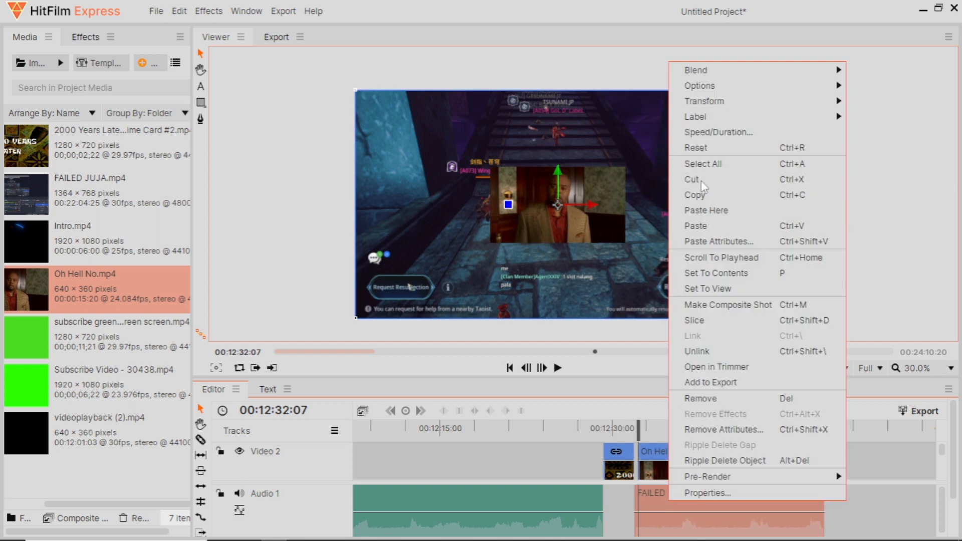
left_click(716, 321)
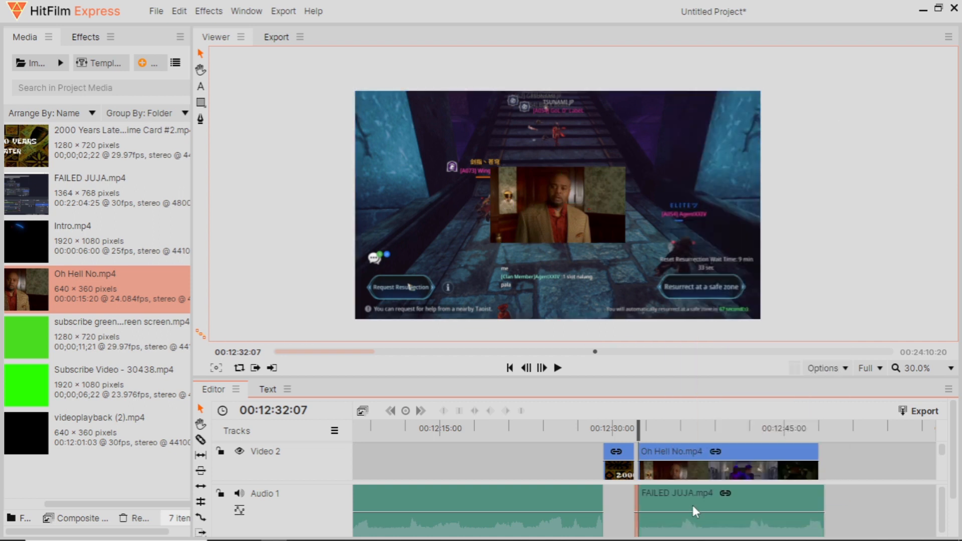
mouse_move(657, 500)
left_mouse_down()
mouse_move(859, 496)
mouse_move(647, 493)
mouse_move(671, 494)
mouse_move(661, 496)
left_mouse_up()
Step: Slice the FAILED JUJA.mp4 footage again at 00:12:32:18 and move the remainder to the end of Oh Hell No.mp4
left_click_drag(638, 430, 641, 430)
right_click(672, 494)
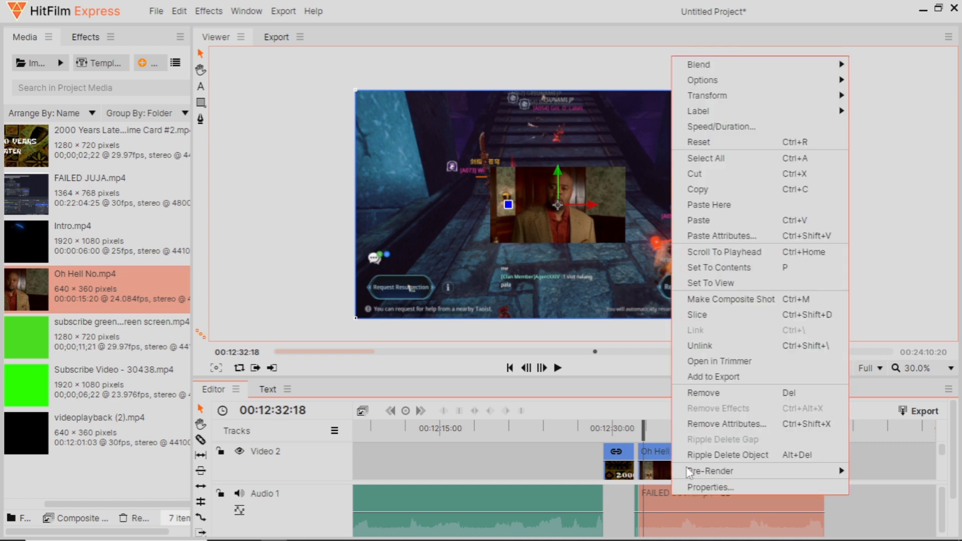
left_click(713, 314)
left_click_drag(702, 488, 867, 492)
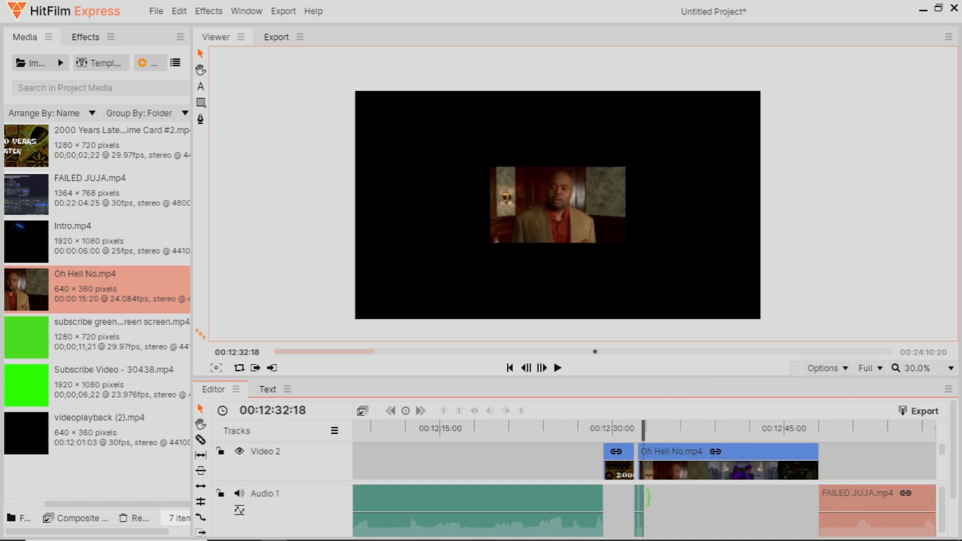
Step: Try to slow the short FAILED JUJA.mp4 piece and extend it to the end of Oh Hell No.mp4, playing the result
right_click(647, 493)
mouse_move(718, 100)
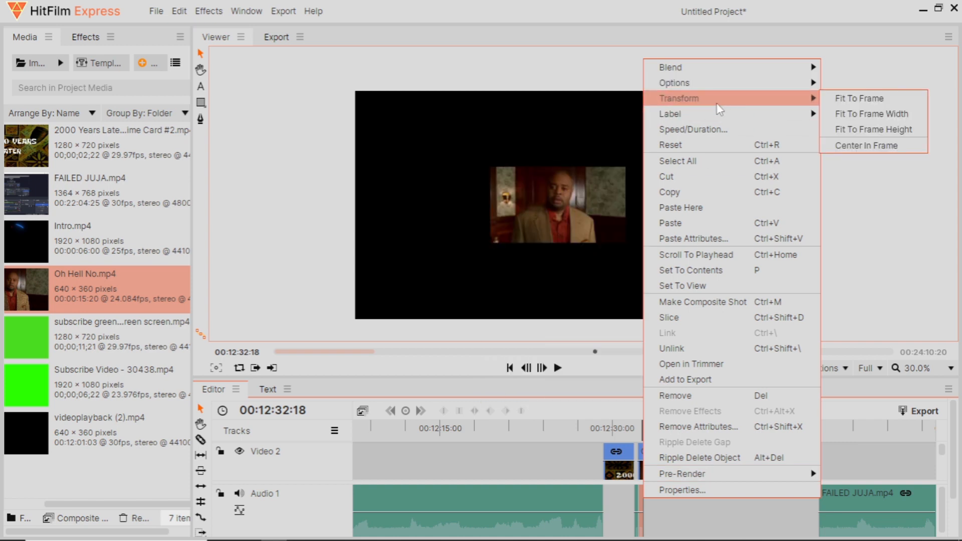
left_click(693, 130)
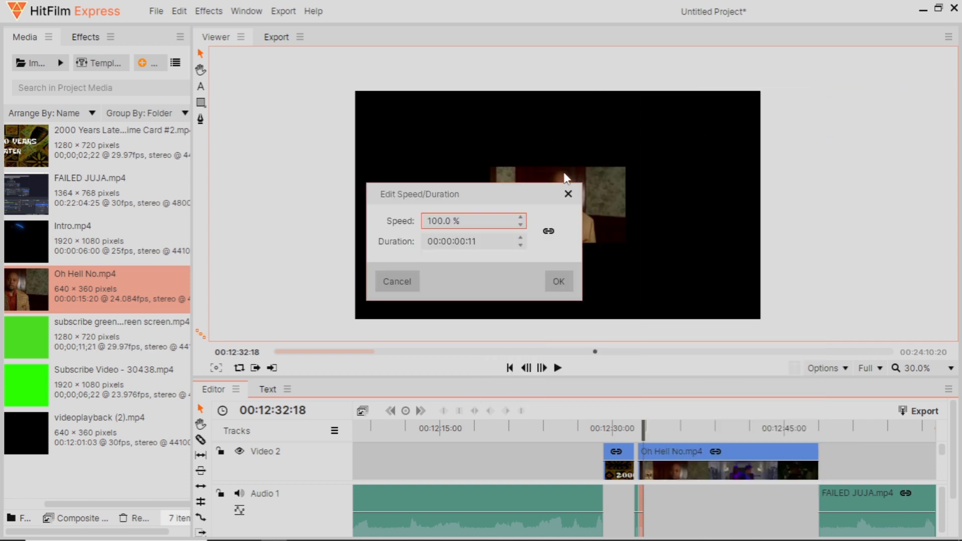
left_click_drag(493, 213, 486, 222)
left_click(486, 222)
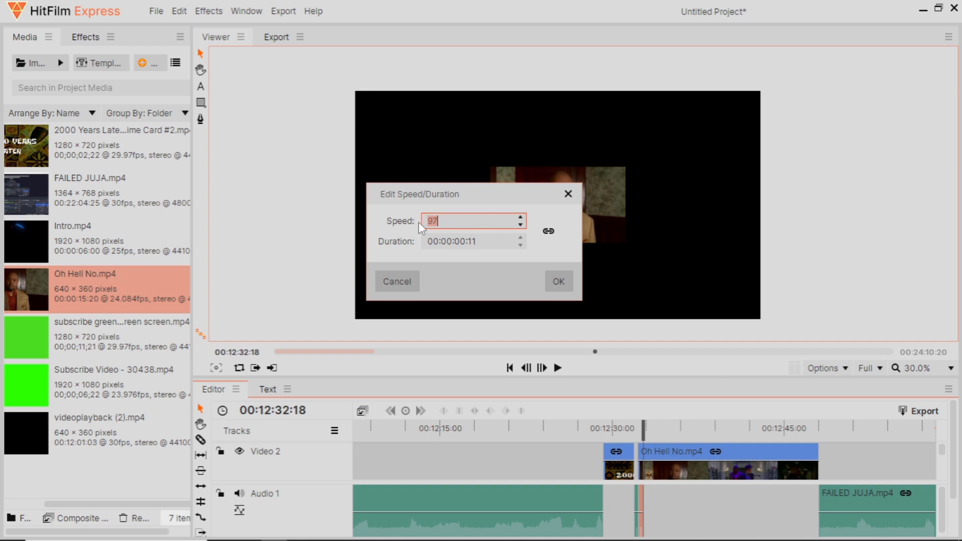
left_click(557, 281)
left_click_drag(642, 514, 816, 482)
key("space")
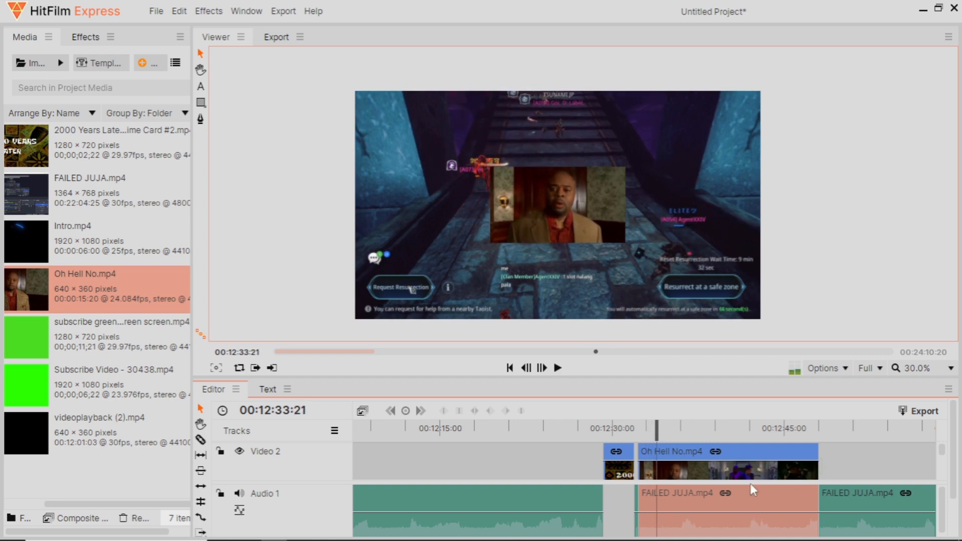
Step: Try a speed of 0% on the extended FAILED JUJA.mp4 piece and play it
right_click(717, 493)
left_click(775, 130)
left_click(467, 220)
type("0")
key("Return")
left_click(570, 283)
key("space")
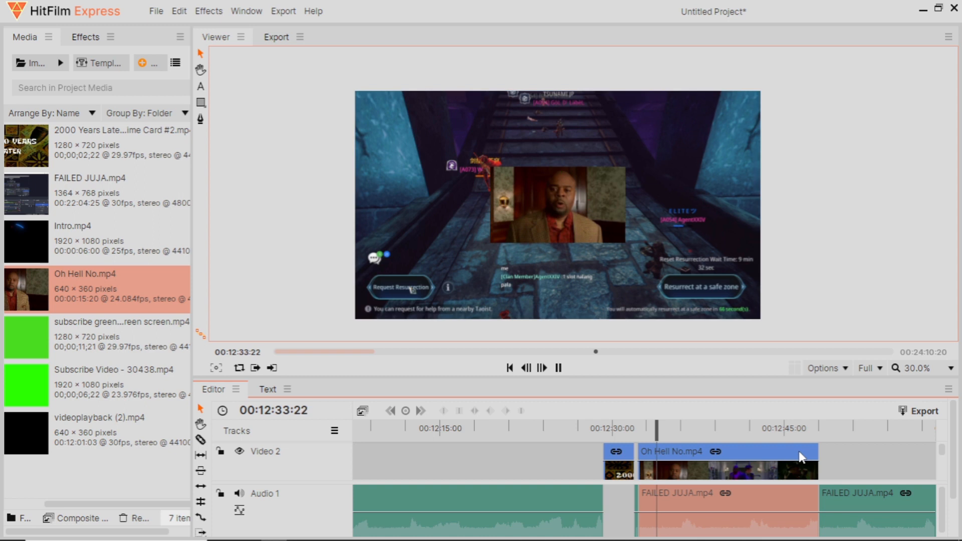
Step: Try a speed of 1% on the extended FAILED JUJA.mp4 piece
right_click(788, 510)
left_click(799, 143)
left_click_drag(463, 227, 700, 472)
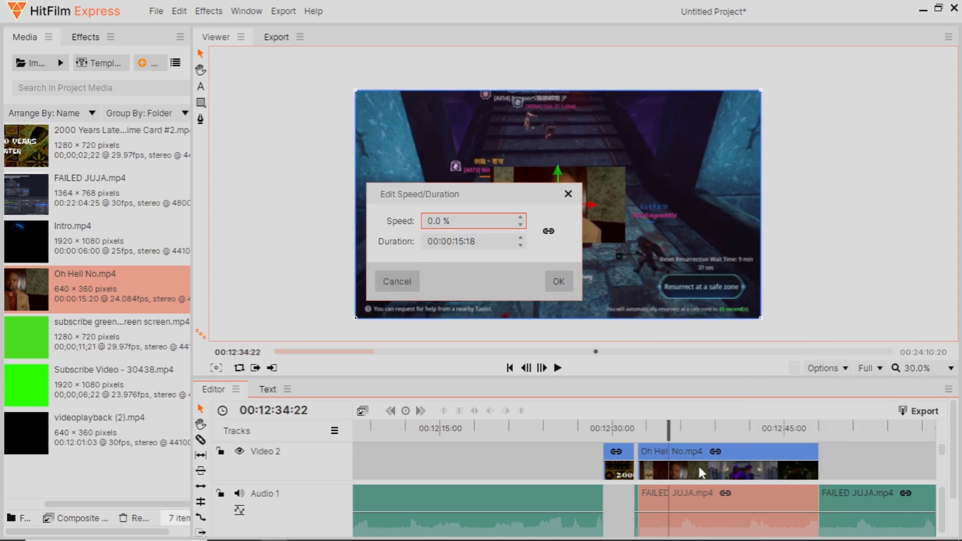
left_click(466, 218)
type("1")
left_click(560, 286)
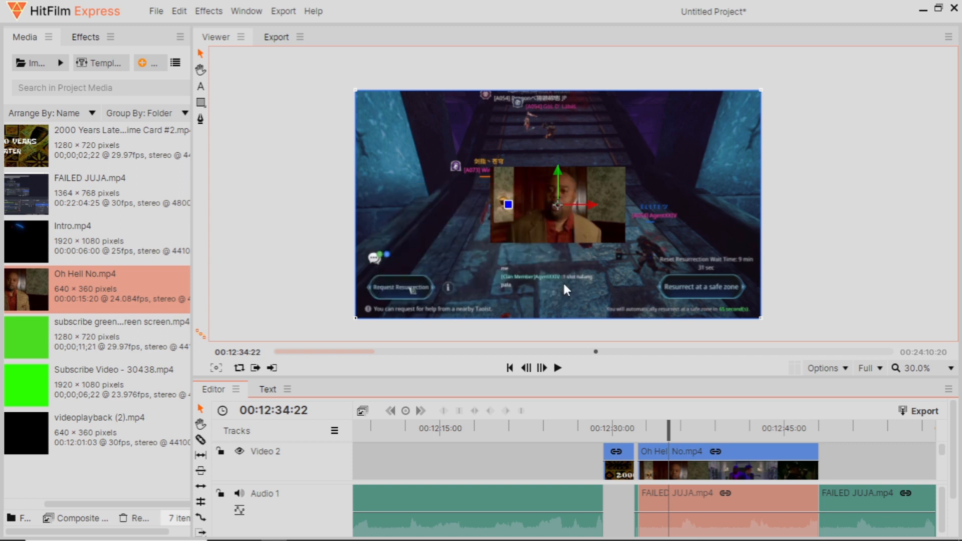
Step: Play the slowed piece and revert its extension and speed changes
key("space")
key("space")
key("Delete")
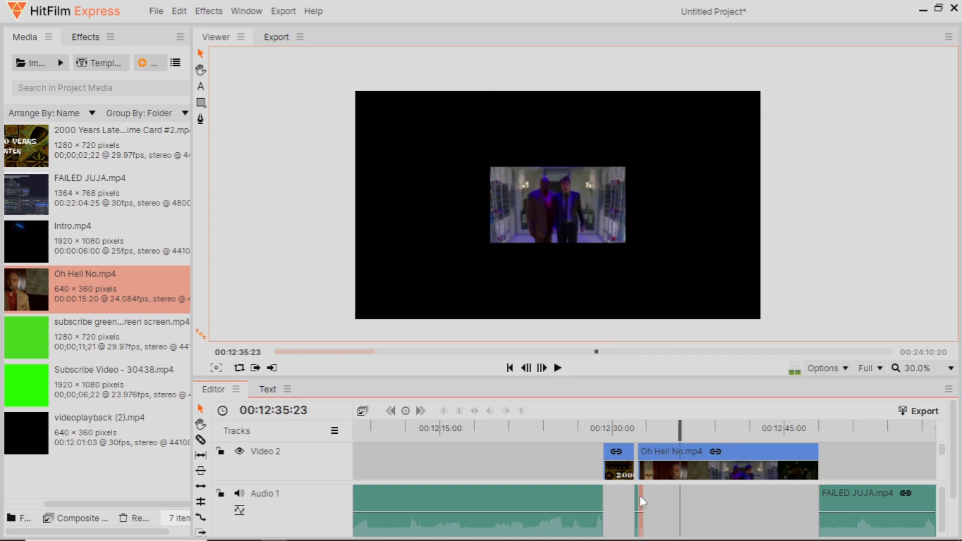
Step: Set the short FAILED JUJA.mp4 piece's speed to 1% and play through the near-frozen section beneath Oh Hell No.mp4
left_click_drag(638, 430, 645, 430)
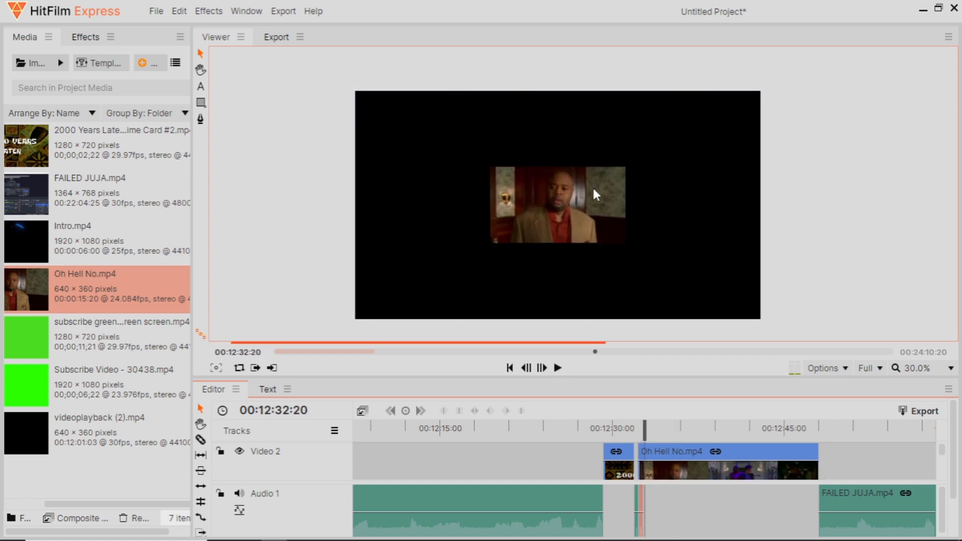
right_click(642, 499)
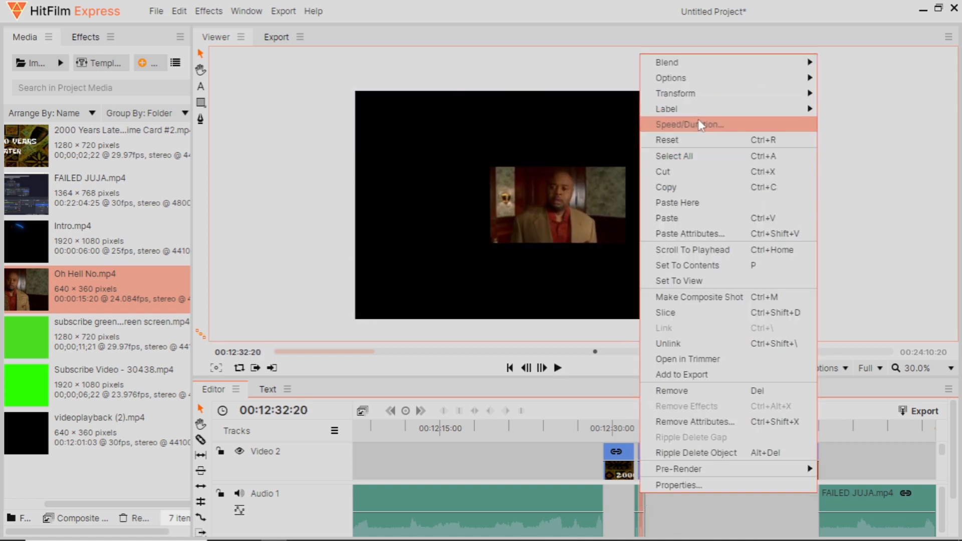
left_click(694, 123)
type("1")
key("Tab")
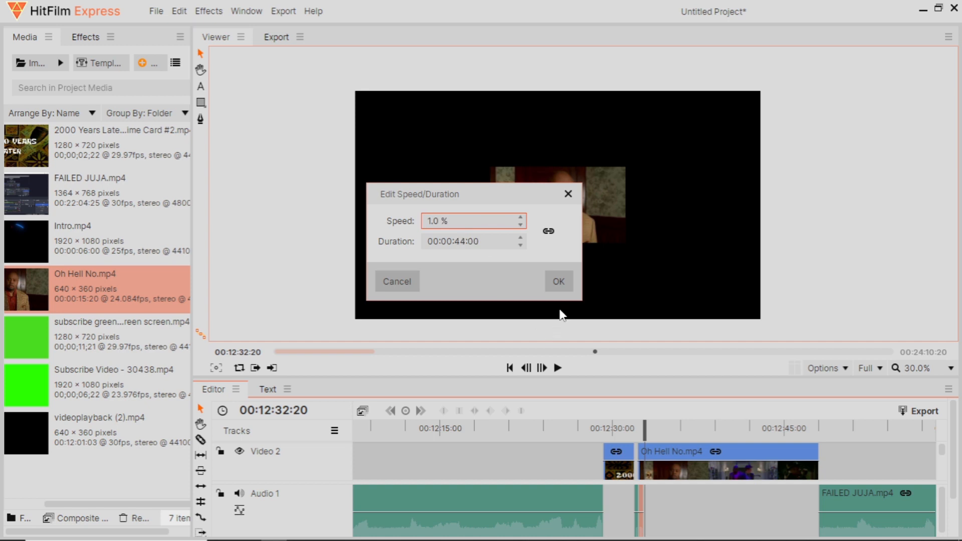
left_click(558, 281)
key("space")
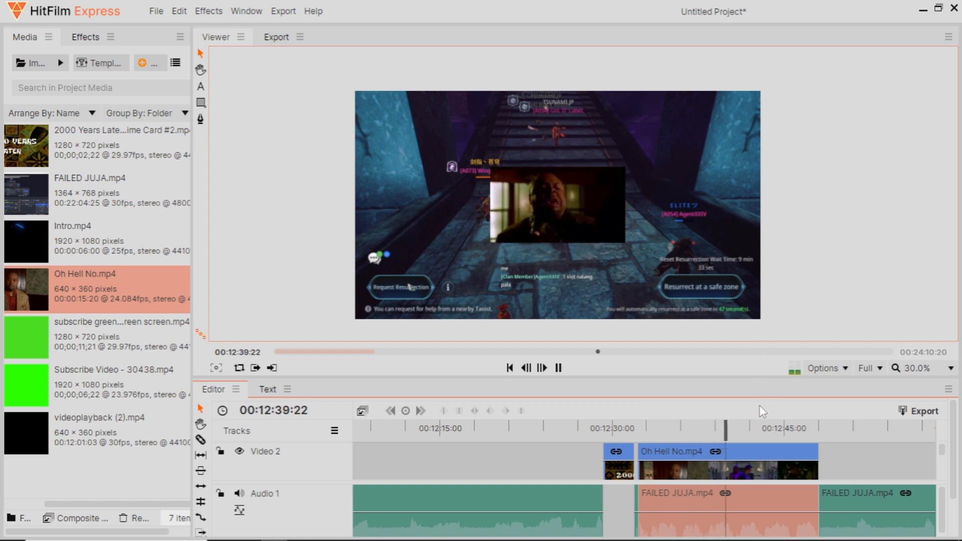
left_click(774, 430)
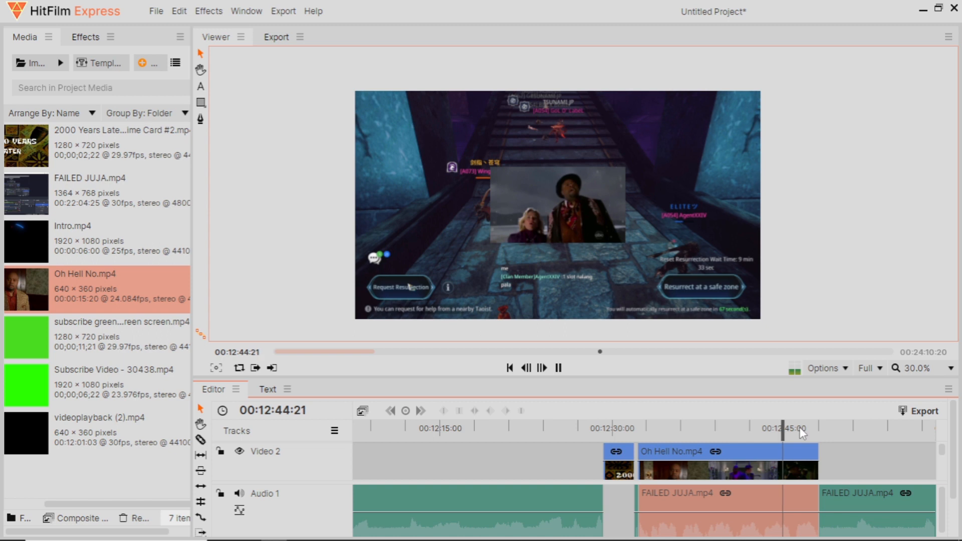
left_click(800, 427)
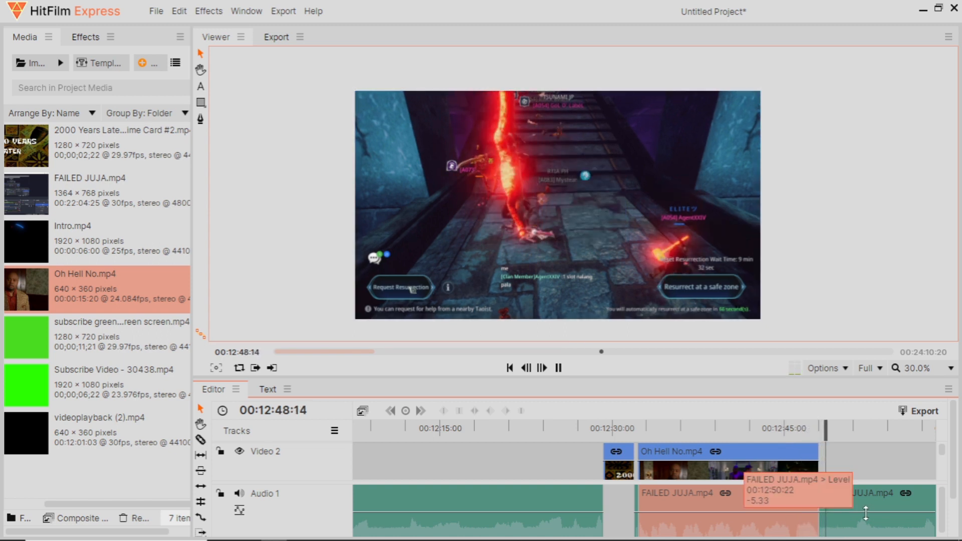
Step: Stop playback and undo the FAILED JUJA.mp4 slow-down along with the Oh Hell No.mp4 insertion and import
key("space")
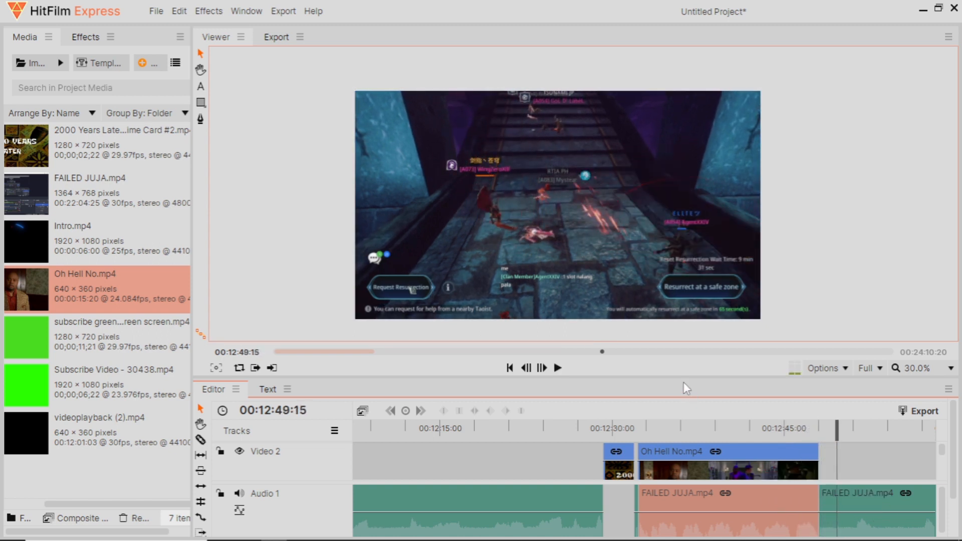
key("ctrl+z")
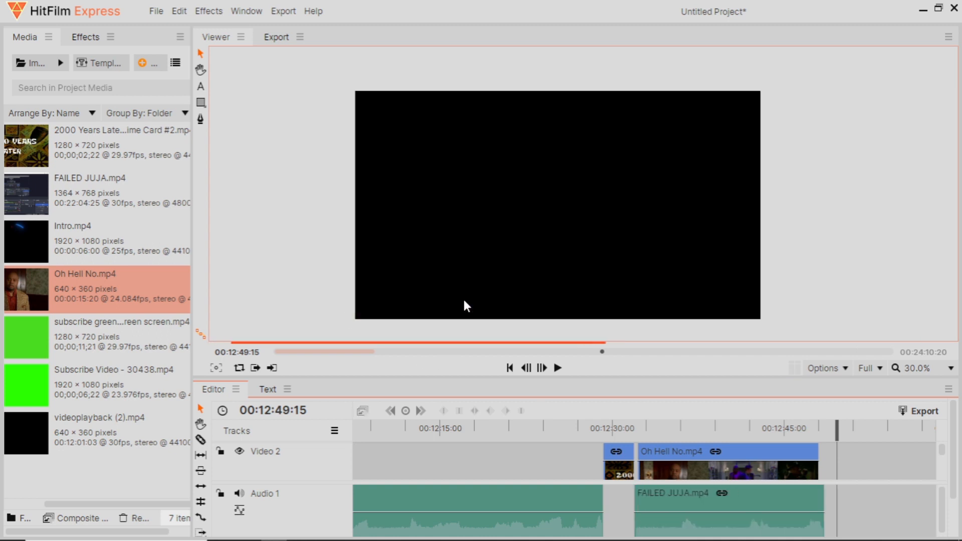
key("ctrl+z")
key("ctrl+z")
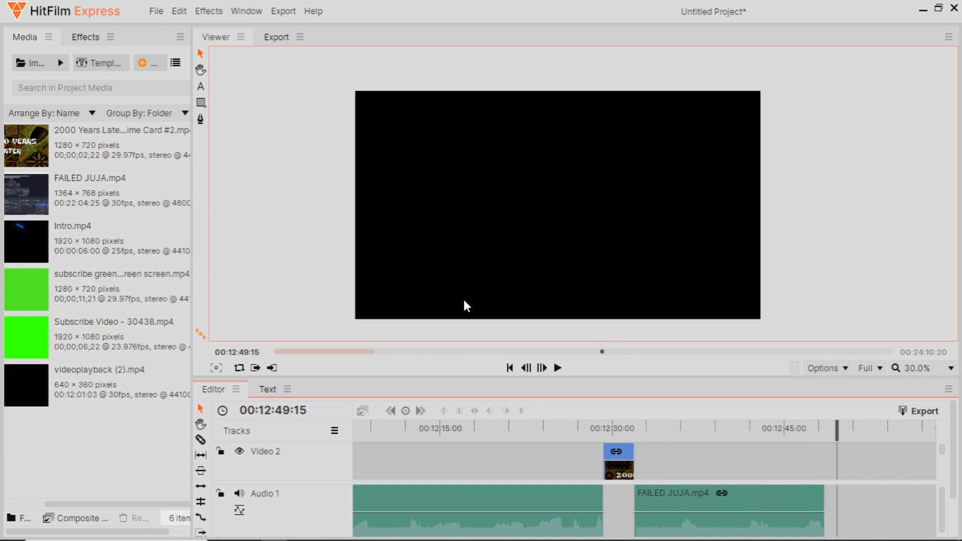
Step: Import Quack Sound Effect.mp4 and place it on a new track above the footage, shortly after the 2000 Years Later clip
left_click(30, 62)
scroll(387, 209, "down", 3)
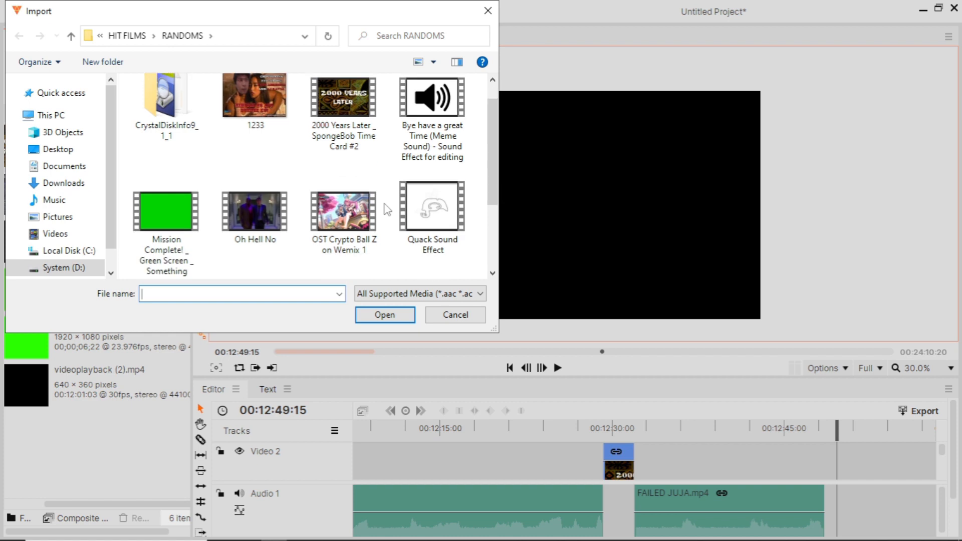
left_click_drag(453, 150, 651, 450)
double_click(427, 112)
left_click_drag(44, 297, 678, 437)
Step: Play the quack clip, unlink its video from its audio, and delete only the video part
key("space")
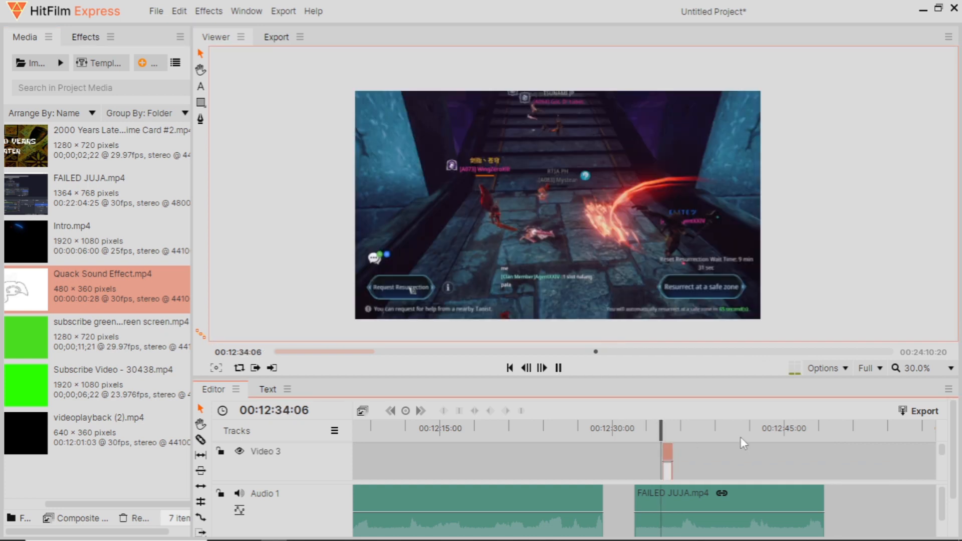
key("space")
right_click(670, 444)
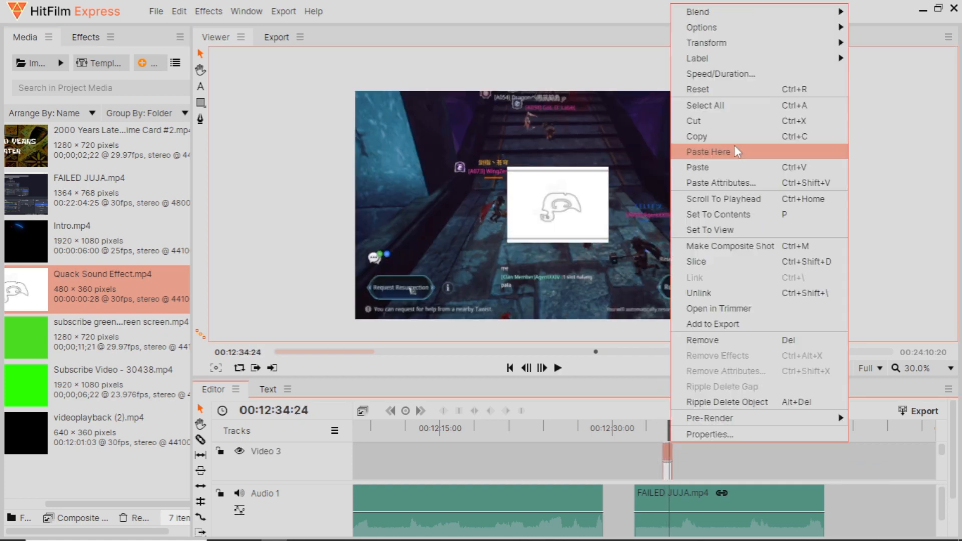
left_click(705, 292)
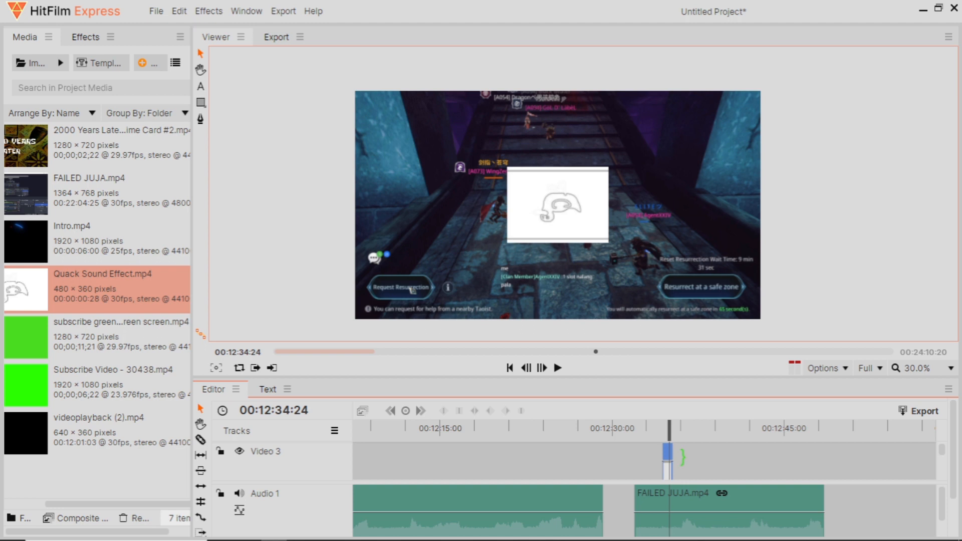
left_click(668, 453)
key("Delete")
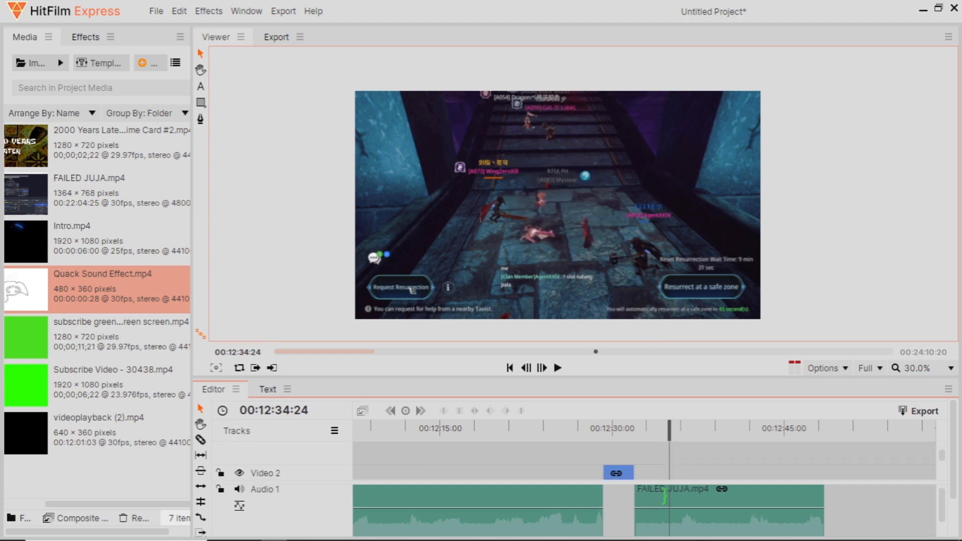
Step: Move the quack audio on Audio 3 to the end of the 2000 Years Later clip and play that section
scroll(665, 497, "down", 3)
left_click_drag(669, 518, 641, 519)
left_click(630, 428)
key("space")
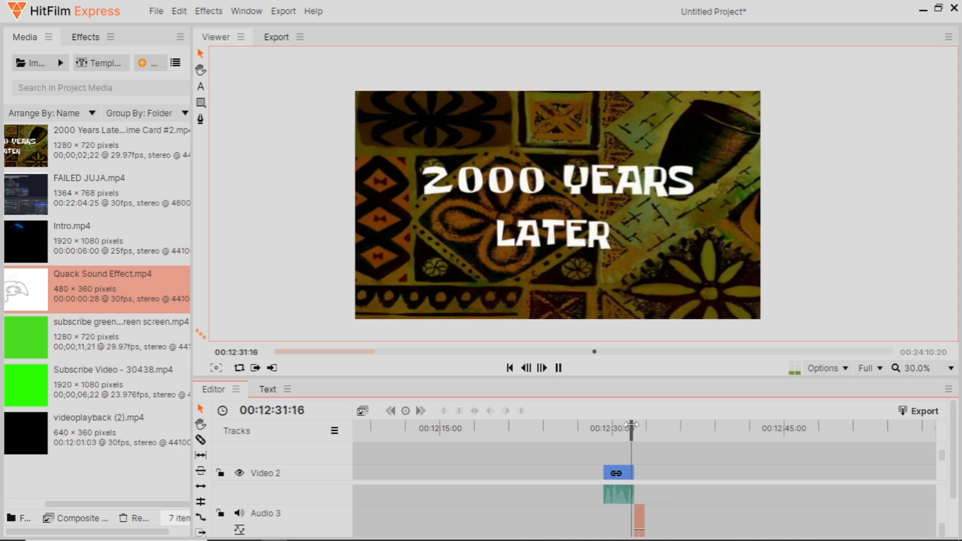
key("space")
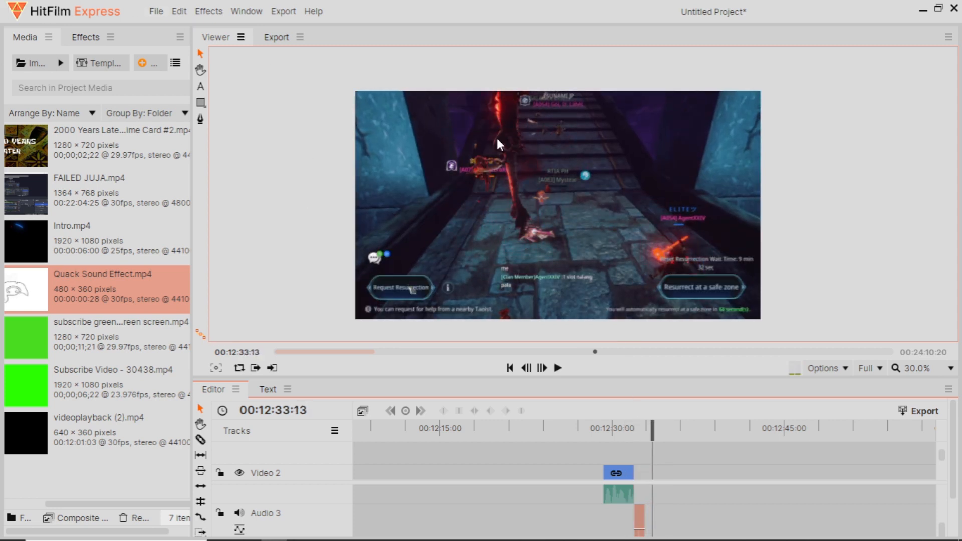
scroll(941, 449, "down", 1)
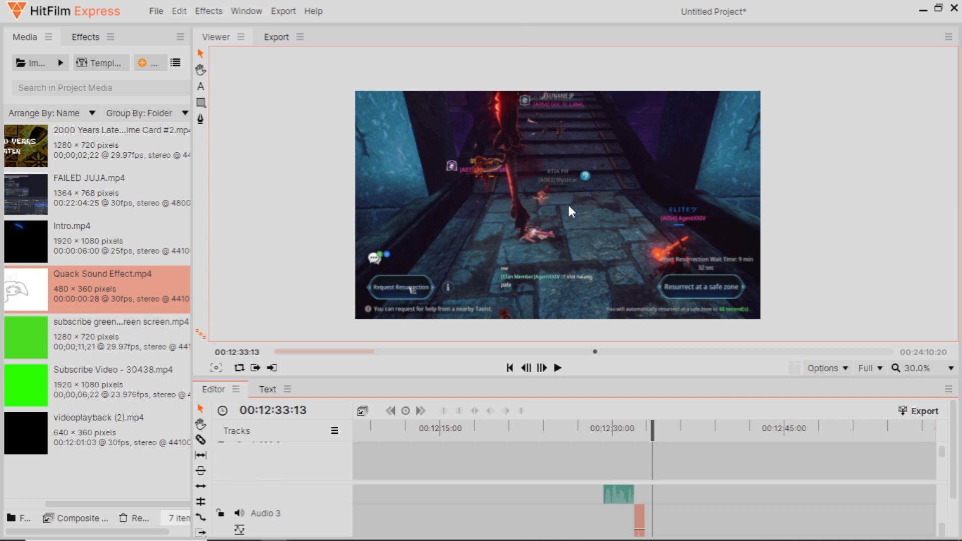
key("ctrl+s")
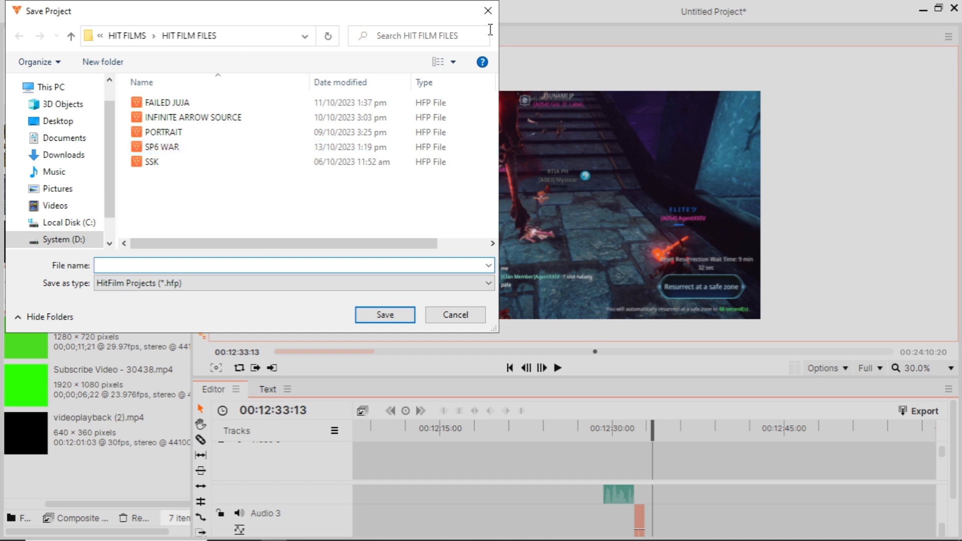
left_click(487, 11)
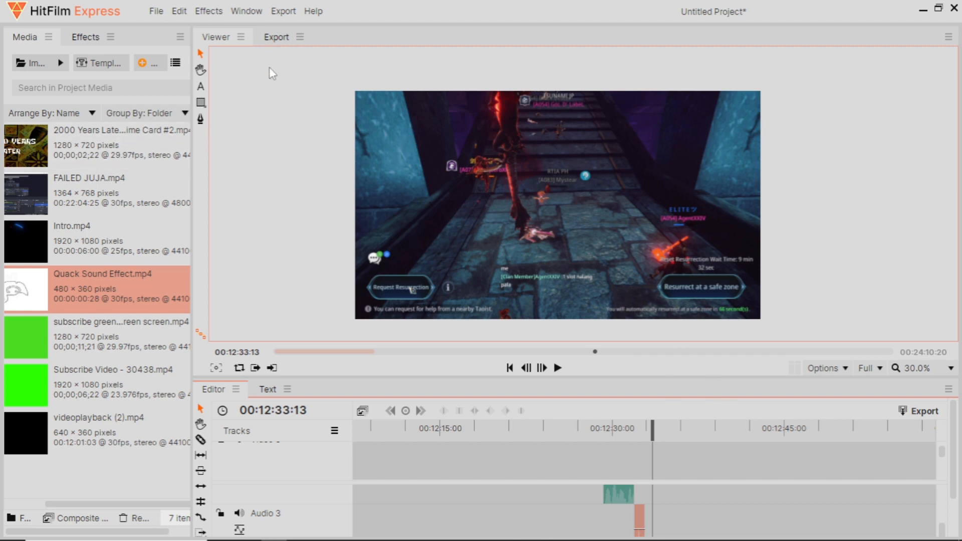
key("ctrl+s")
key("Escape")
Step: Add the timeline's In-to-Out Area to the export queue with the output file name sampol video
left_click(924, 410)
mouse_move(916, 476)
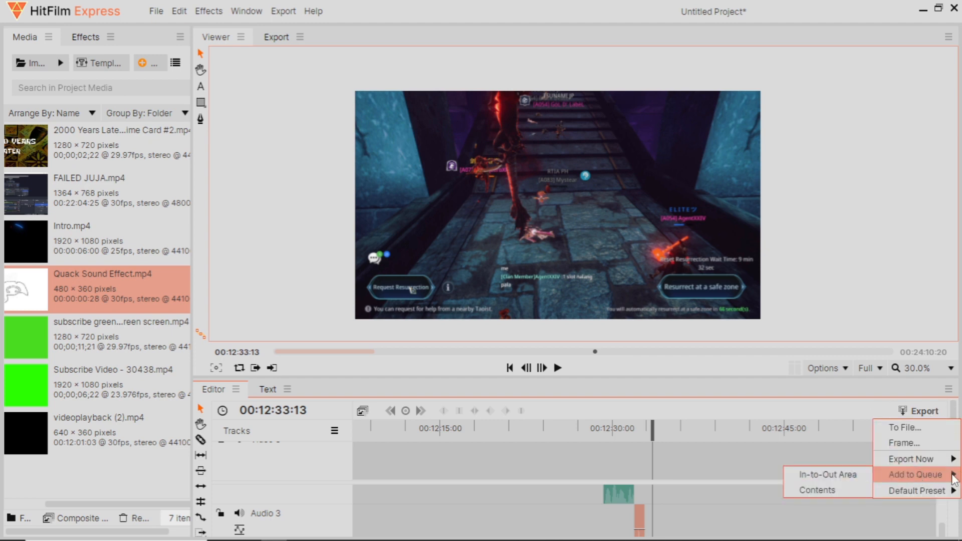
mouse_move(902, 458)
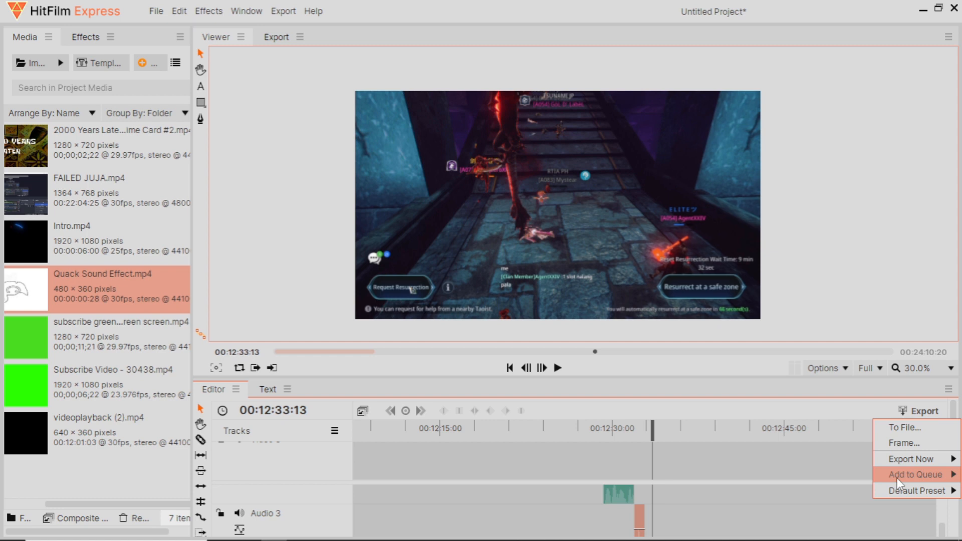
left_click(857, 480)
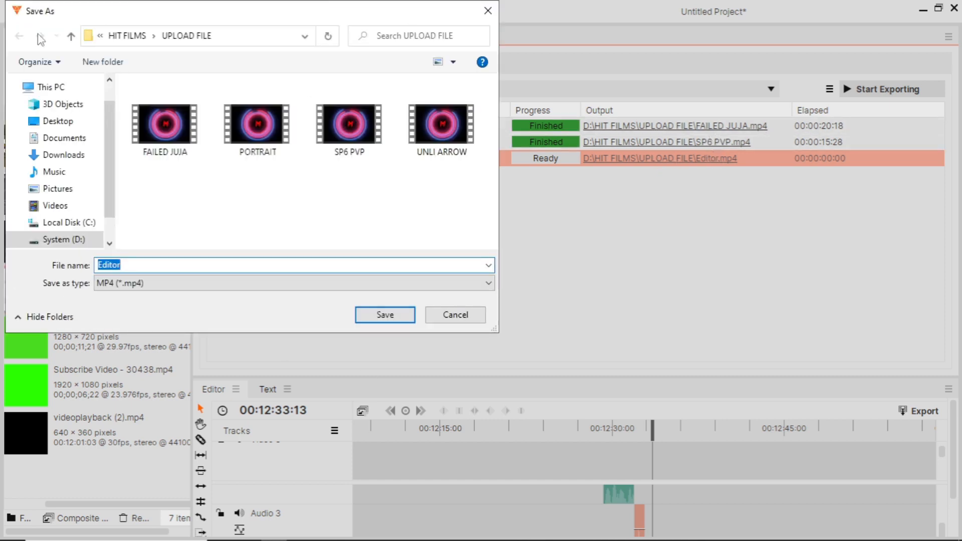
left_click(188, 265)
double_click(189, 265)
type("sampol-video")
key("Return")
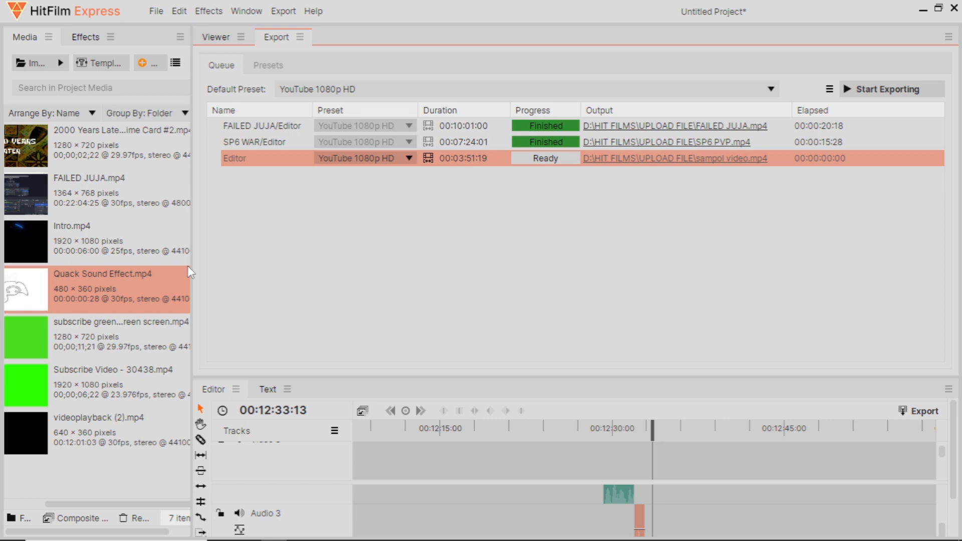
key("alt+F4")
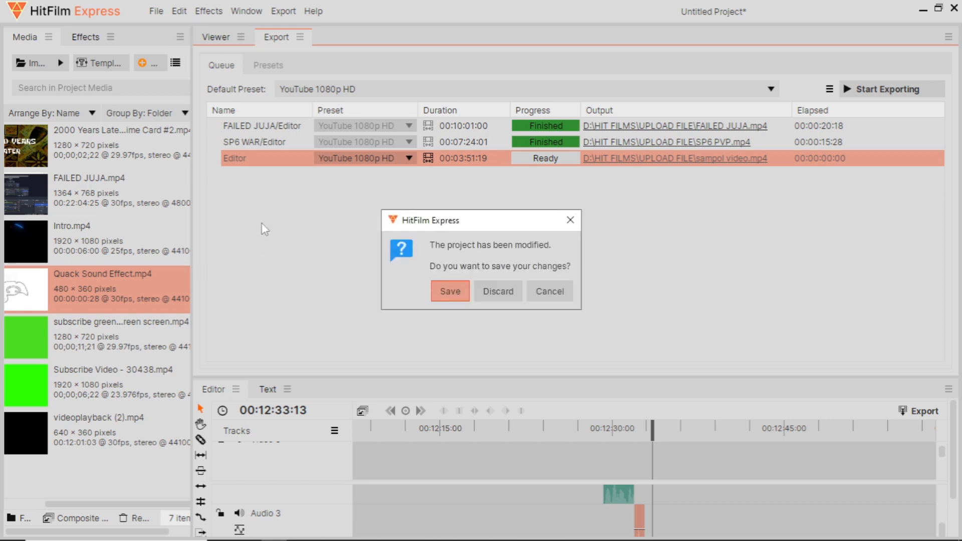
left_click(464, 292)
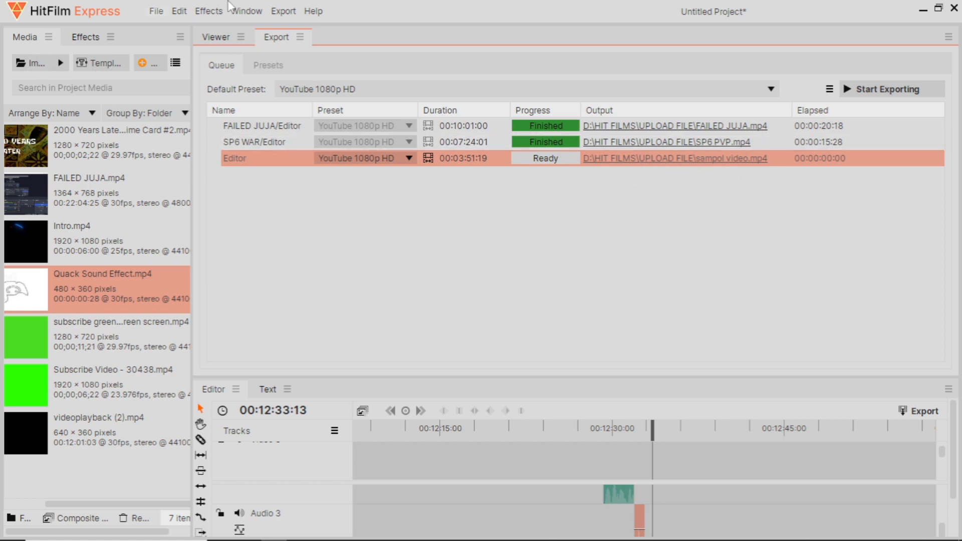
Step: Queue the In-to-Out Area for export a second time, with the output file name ashdasdhkjsadkj
left_click(926, 419)
mouse_move(916, 475)
left_click(822, 474)
left_click(676, 176)
type("ashdasdhkjsadkj")
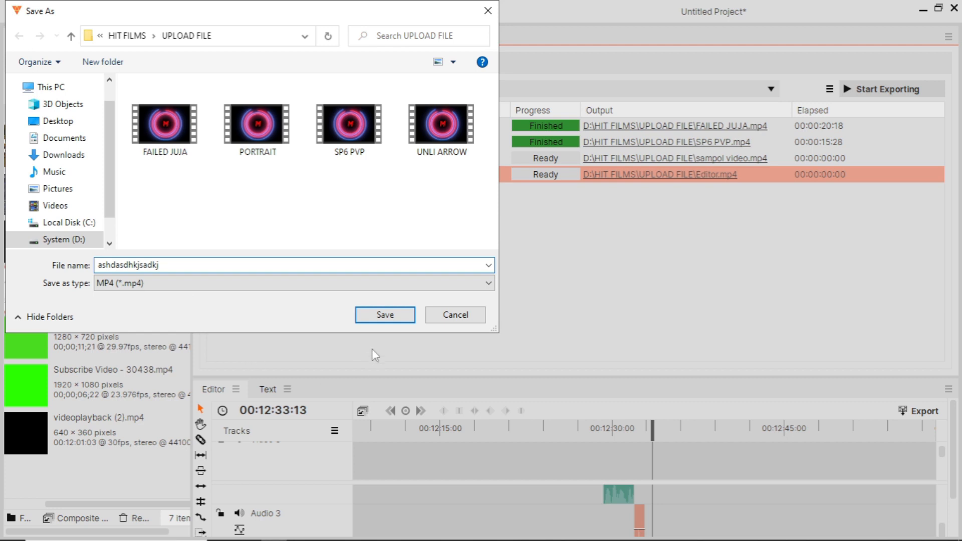
left_click(377, 316)
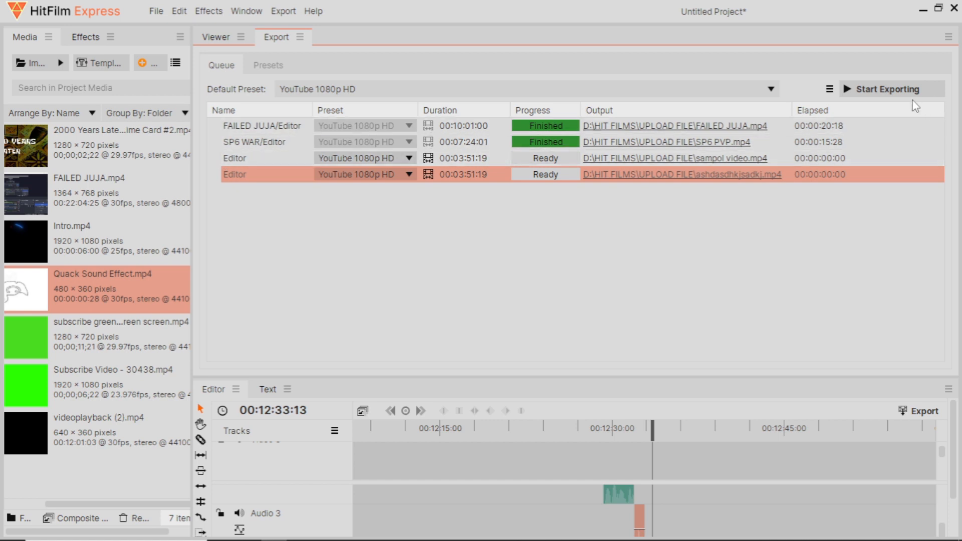
Step: Start exporting the queued tasks and suspend the export
left_click(881, 89)
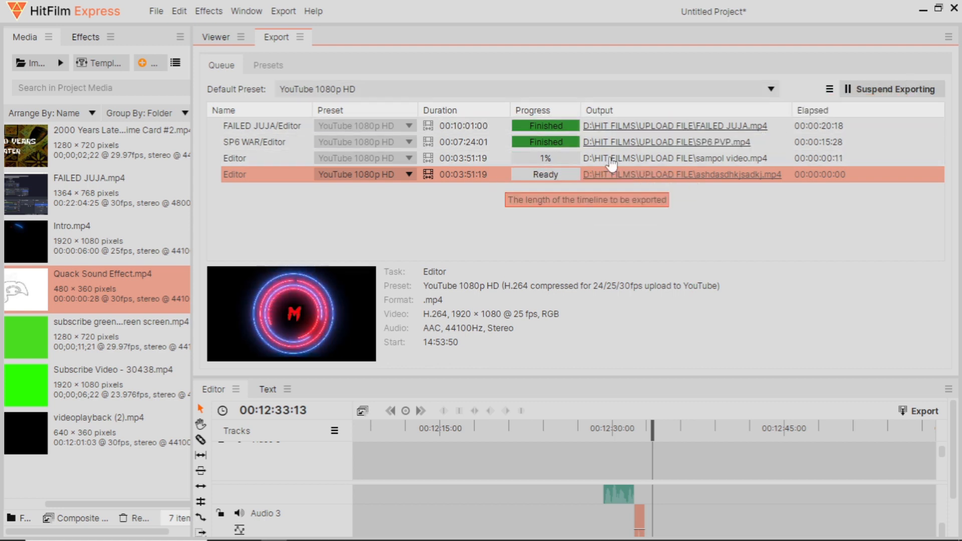
left_click(892, 90)
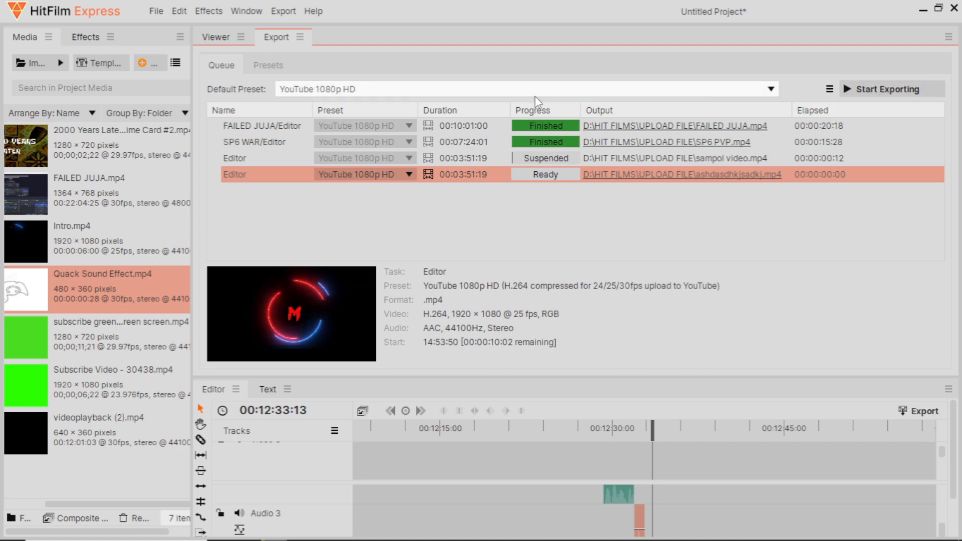
Step: Remove the sampol video.mp4 and ashdasdhkjsadkj.mp4 tasks from the export queue
left_click(550, 159)
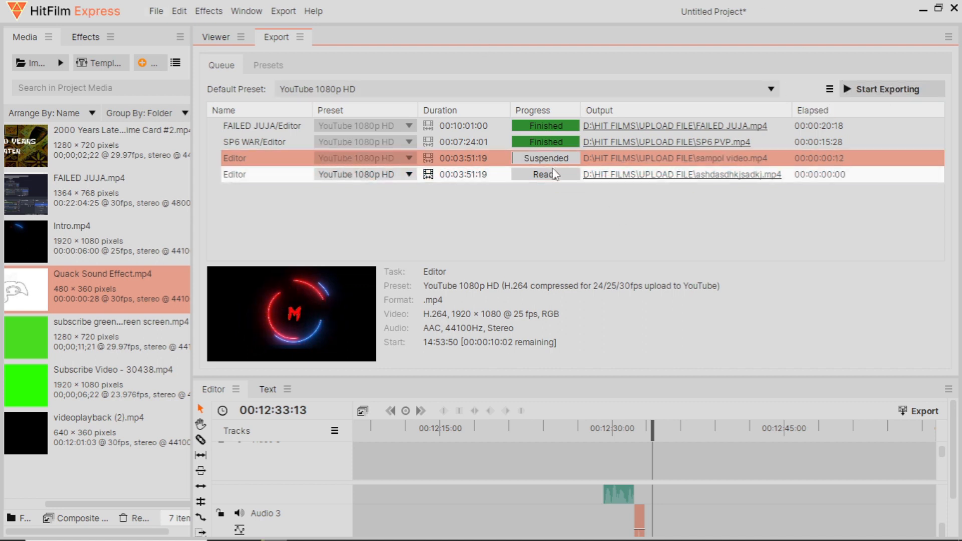
key("Delete")
left_click(584, 316)
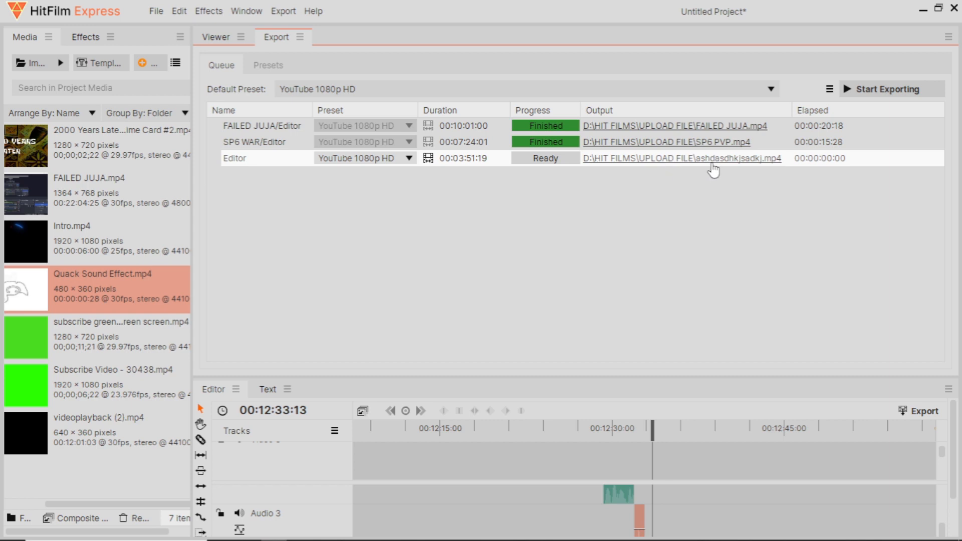
left_click(467, 163)
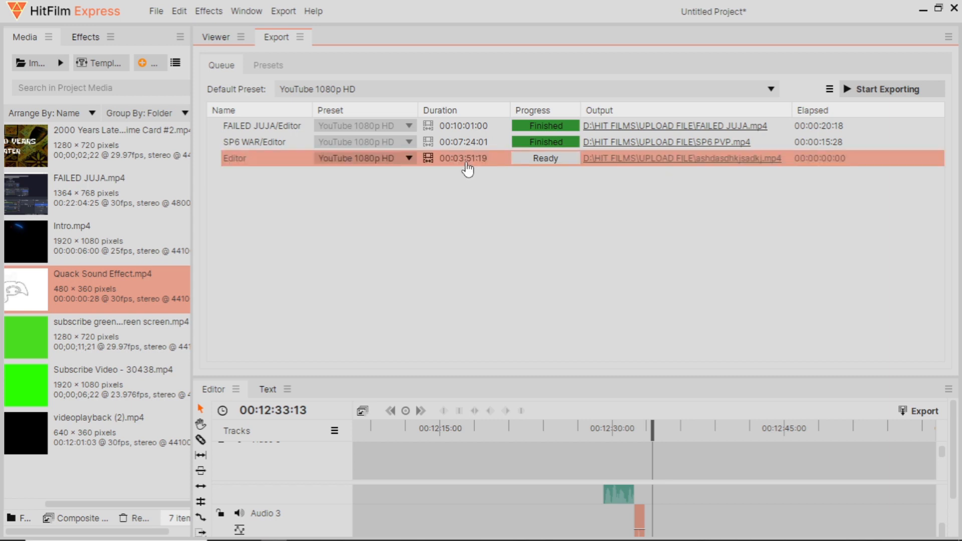
key("Delete")
left_click(592, 311)
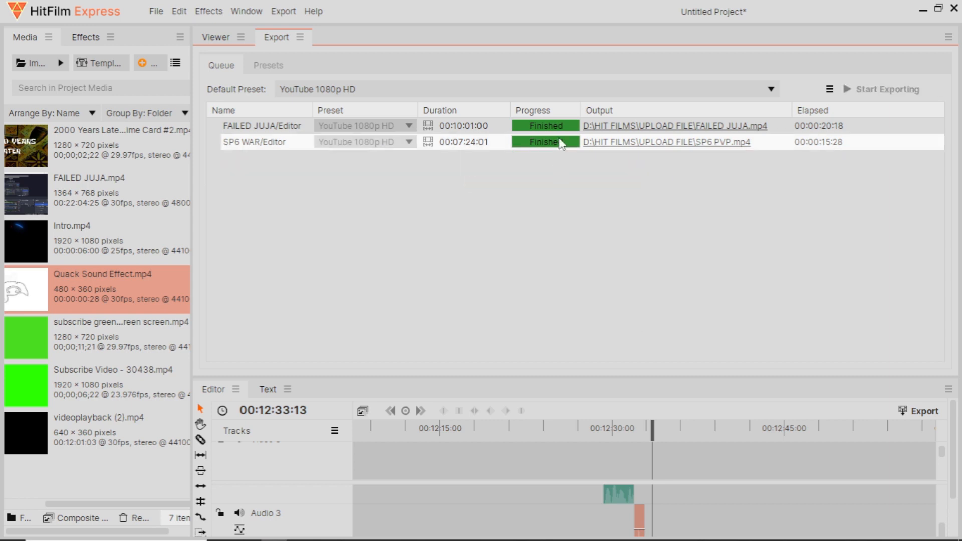
Step: Remove the two finished tasks, FAILED JUJA/Editor and SP6 WAR/Editor, from the export queue
left_click_drag(534, 207, 448, 110)
key("Delete")
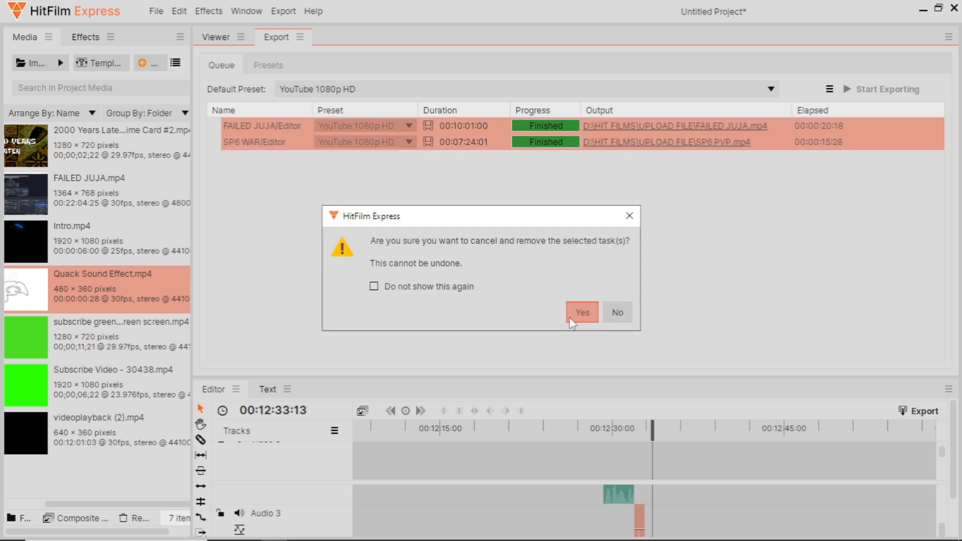
left_click(581, 312)
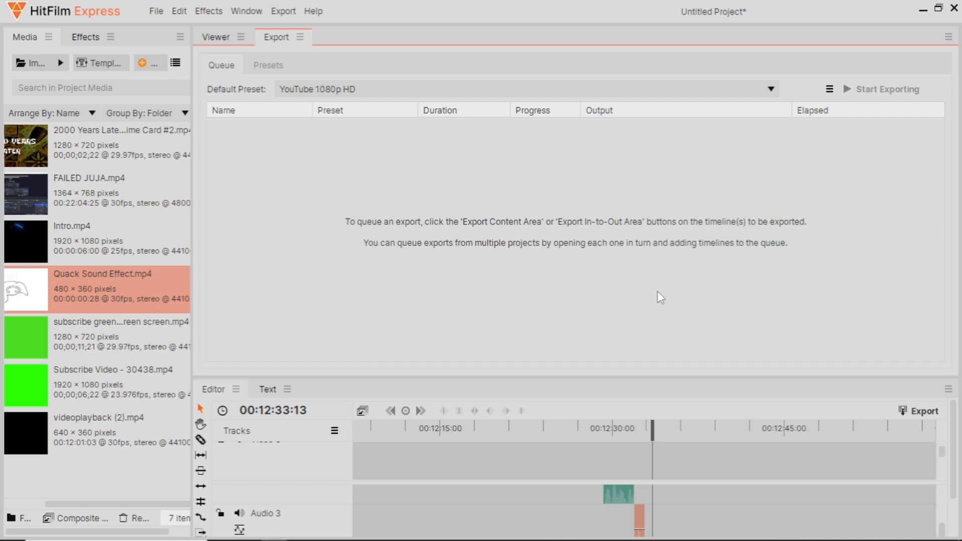
Step: Return to the Viewer and extend the timeline's in-to-out area to span all of its contents
left_click(224, 35)
scroll(612, 230, "down", 5)
scroll(539, 465, "down", 3)
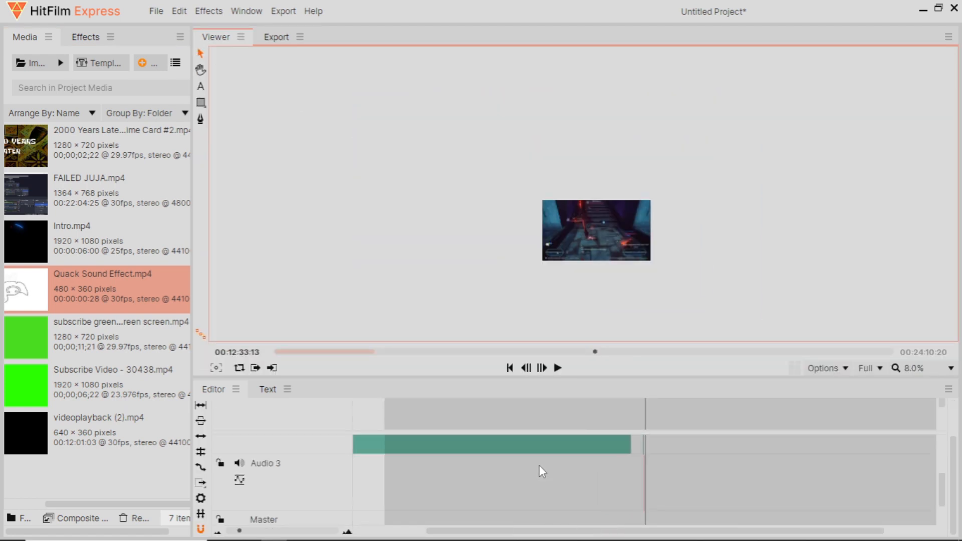
scroll(538, 465, "up", 5)
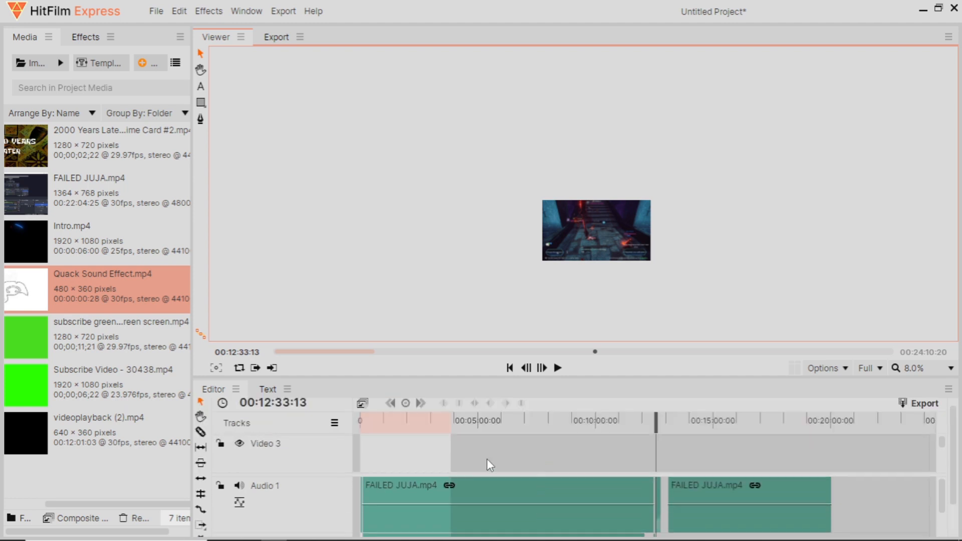
scroll(487, 458, "down", 1)
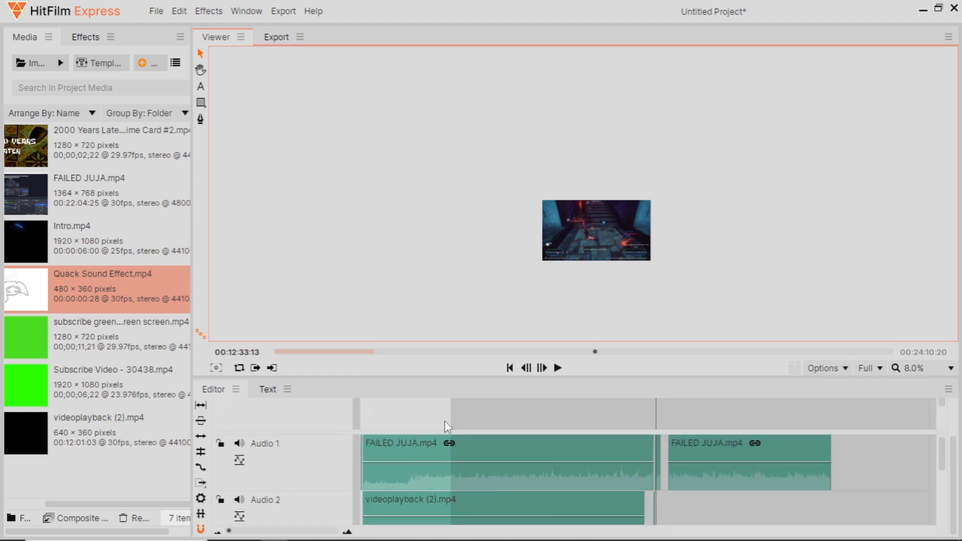
scroll(444, 420, "up", 1)
left_click(458, 434)
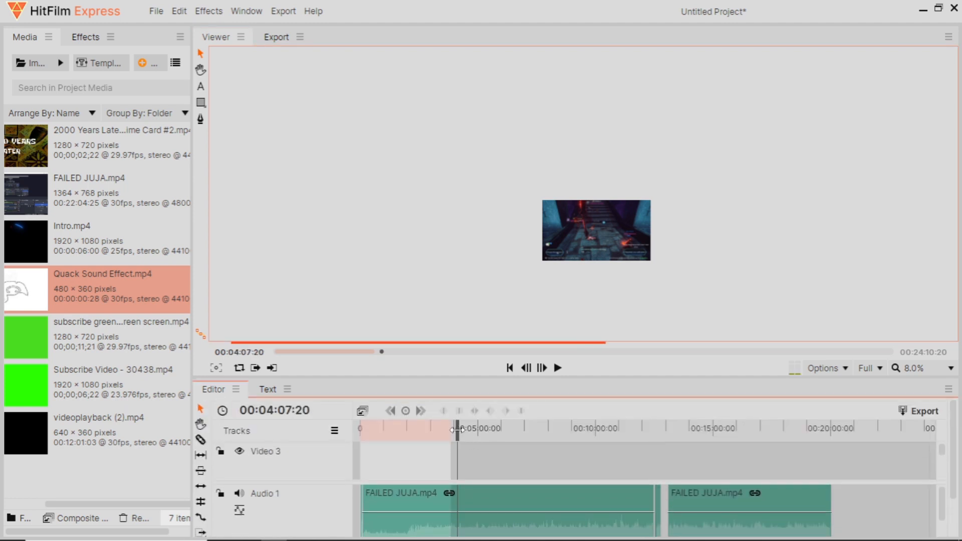
right_click(590, 426)
left_click(718, 450)
scroll(653, 444, "down", 1)
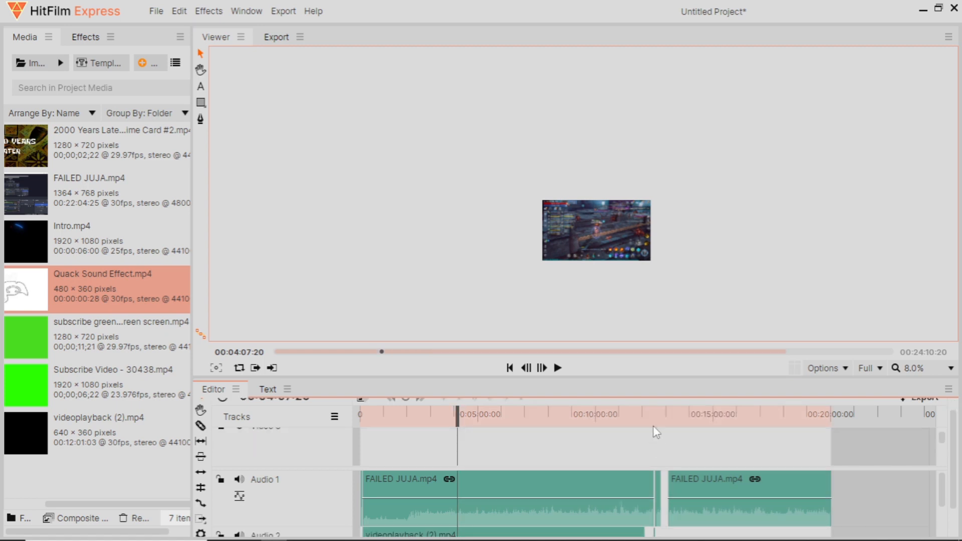
scroll(455, 456, "down", 1)
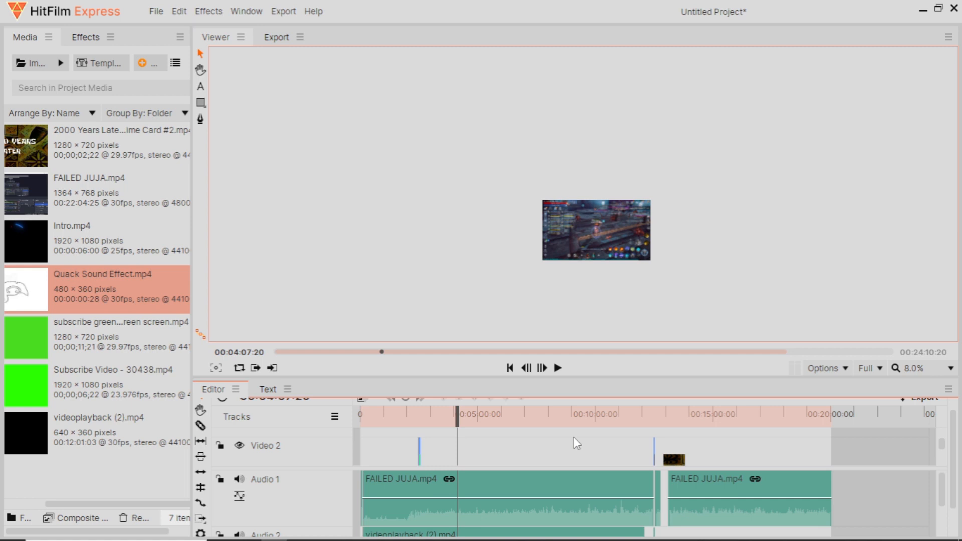
Step: Set the viewer zoom to 30% and centre the footage in the preview
scroll(656, 248, "up", 3)
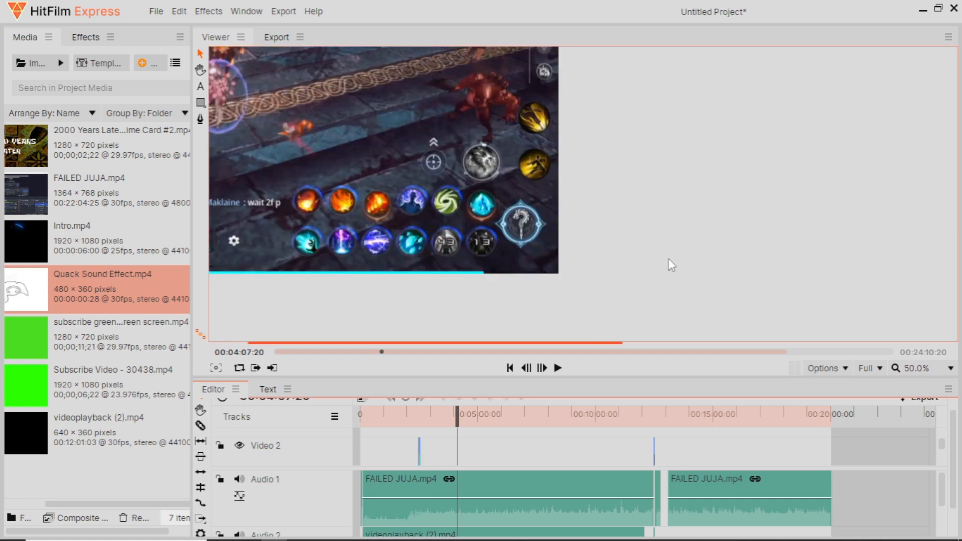
left_click_drag(577, 236, 715, 302)
scroll(681, 248, "down", 2)
left_click_drag(690, 244, 716, 231)
scroll(704, 227, "up", 2)
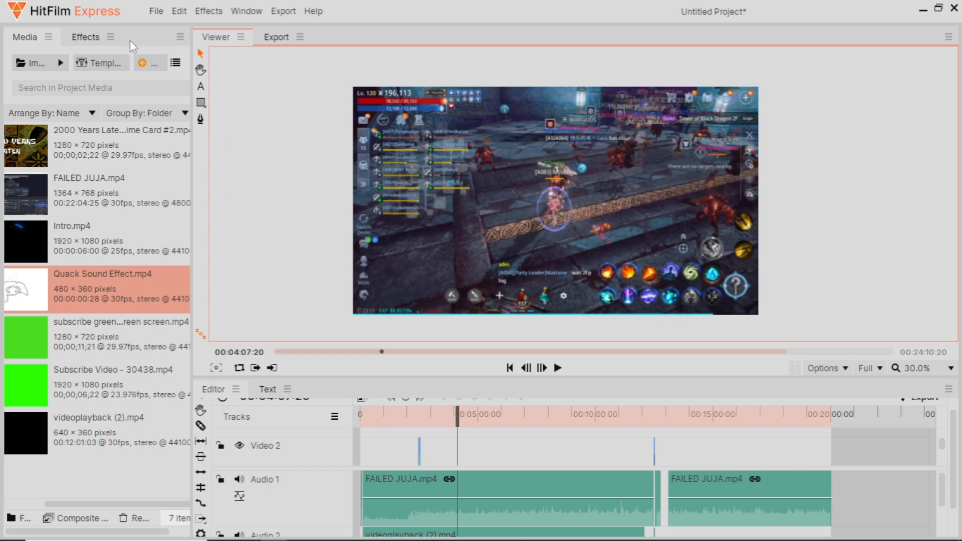
Step: Open the effects library to browse its categories
left_click(85, 37)
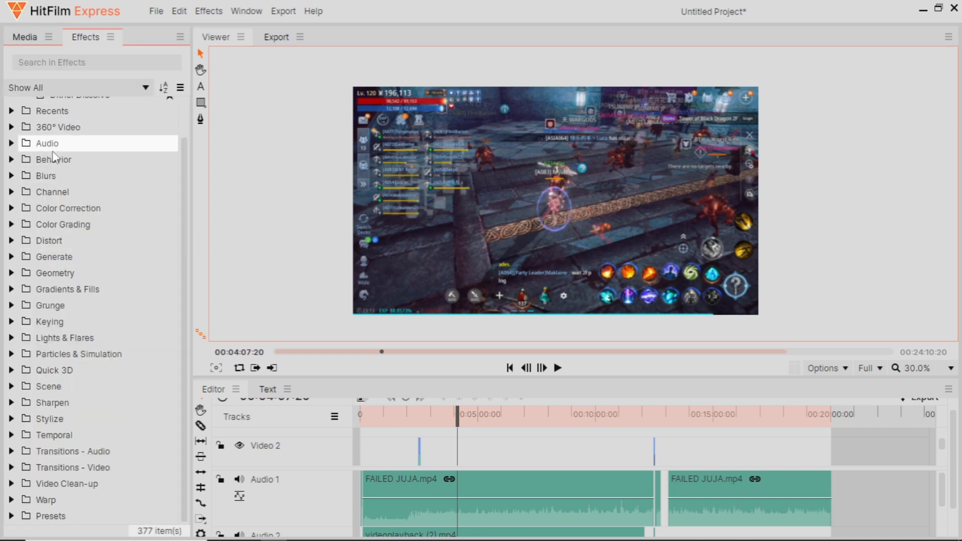